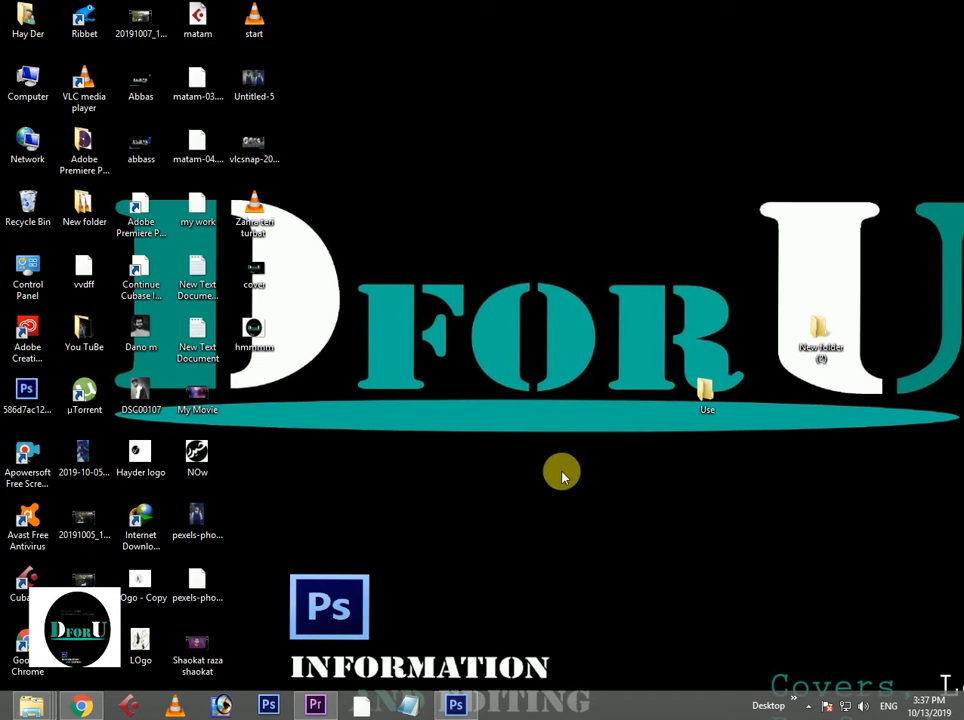
Switch to Photoshop and open the photo DSC00273 - Copy from the Use folder on the desktop.
{"action": "left_click", "coordinate": [455, 705]}
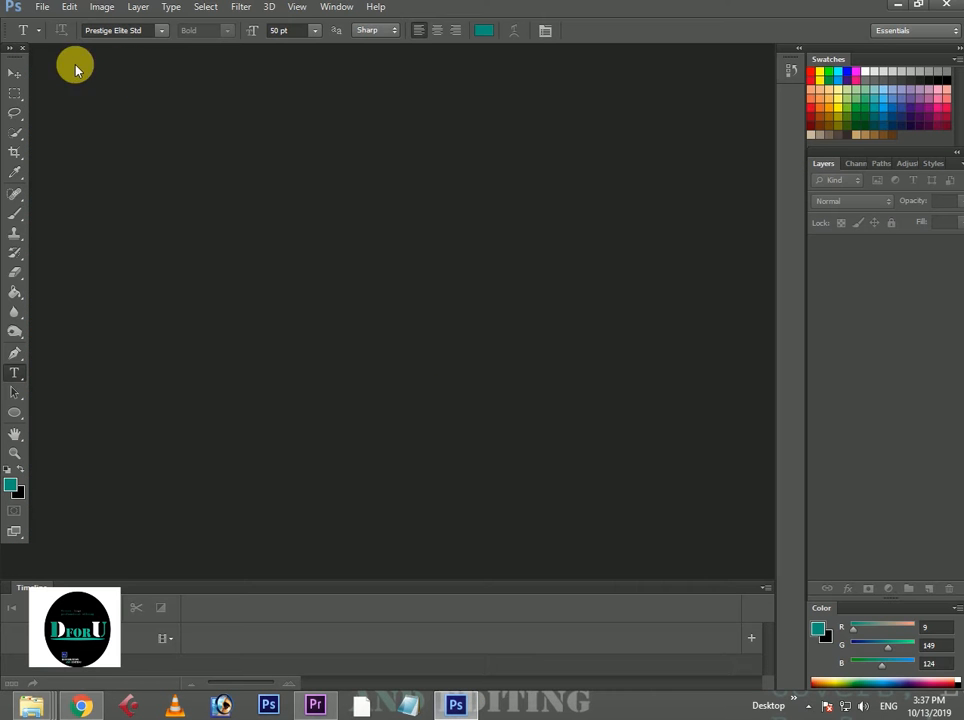
{"action": "left_click", "coordinate": [40, 8]}
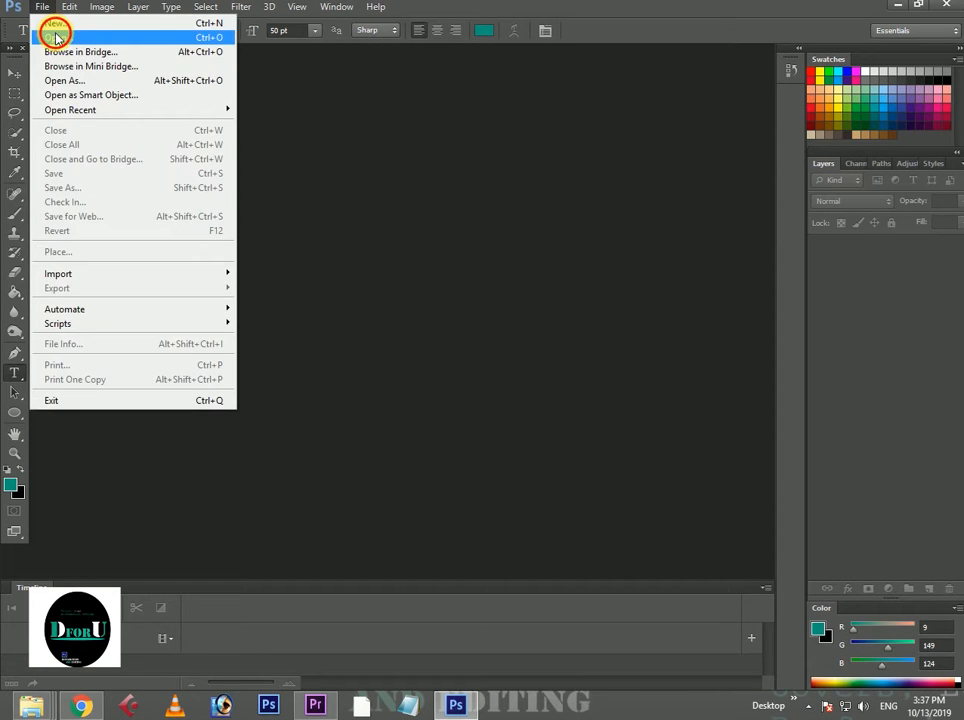
{"action": "left_click", "coordinate": [55, 37]}
{"action": "scroll", "coordinate": [398, 319], "scroll_direction": "down", "scroll_amount": 2}
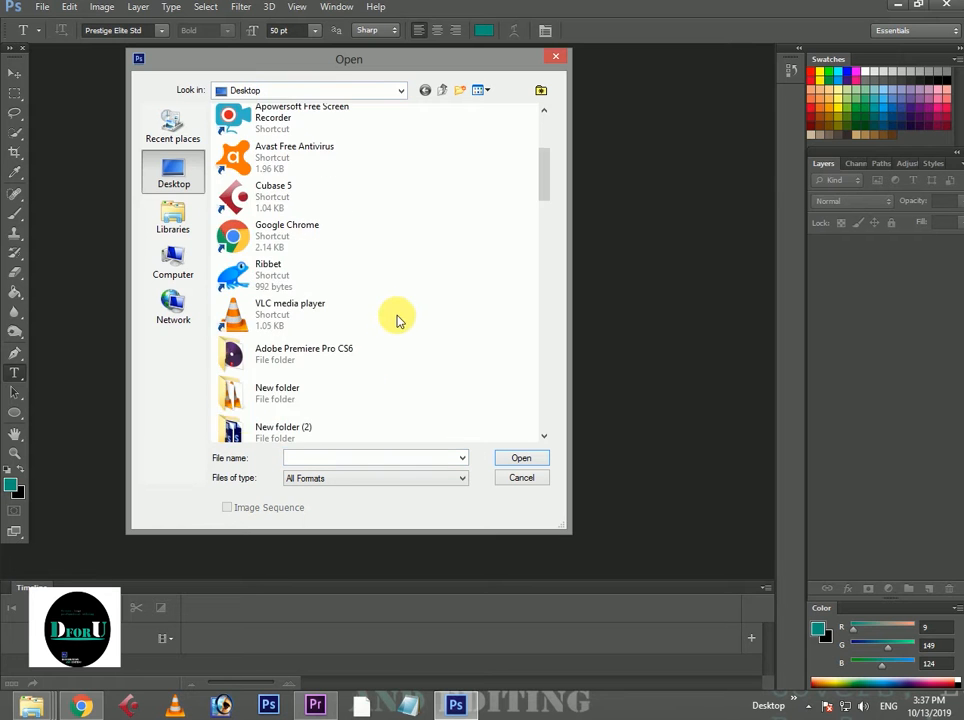
{"action": "scroll", "coordinate": [295, 400], "scroll_direction": "down", "scroll_amount": 4}
{"action": "double_click", "coordinate": [275, 282]}
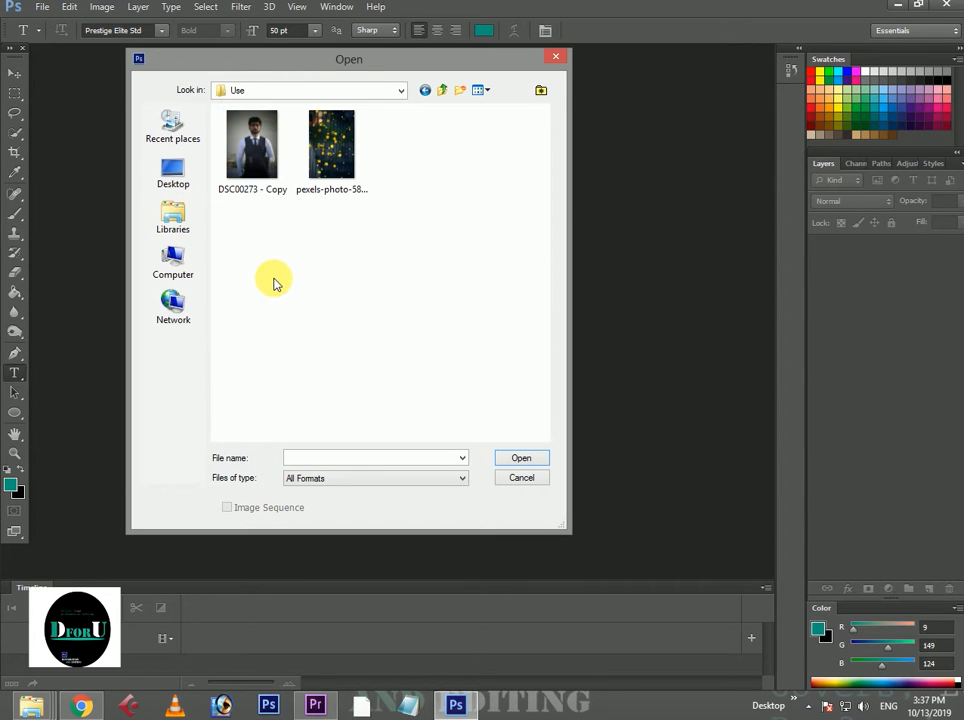
{"action": "left_click", "coordinate": [262, 163]}
{"action": "left_click", "coordinate": [516, 458]}
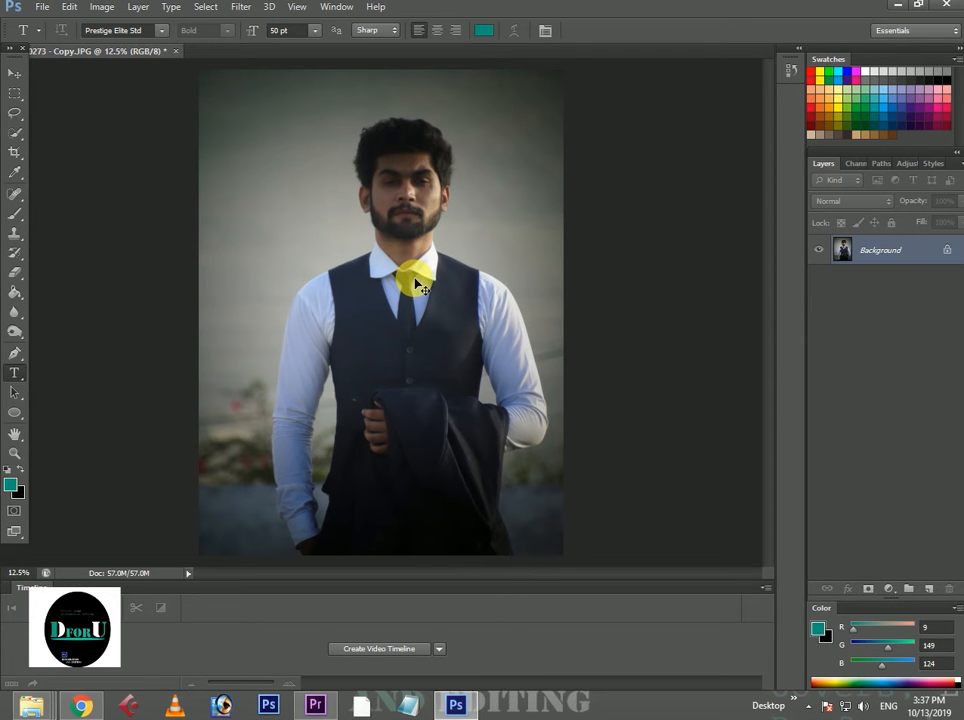
{"action": "key", "text": "ctrl+m"}
{"action": "left_click_drag", "start_coordinate": [818, 275], "coordinate": [793, 253]}
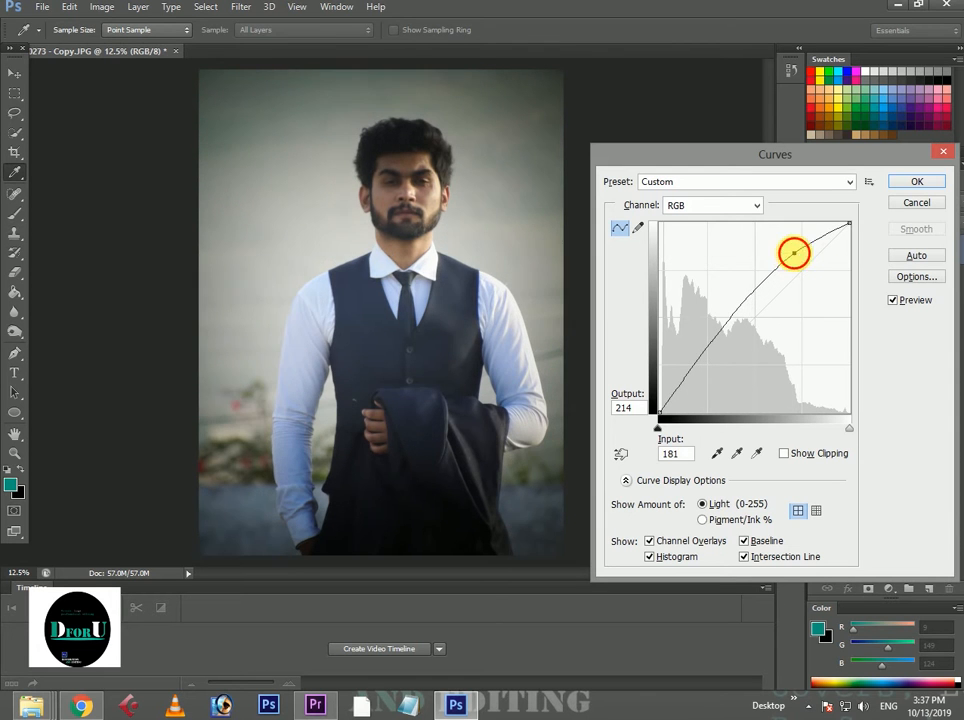
{"action": "left_click", "coordinate": [912, 181]}
Brighten the portrait with a Curves adjustment on the RGB channel, raising the point at input 165 to output 199.
{"action": "left_click", "coordinate": [104, 7]}
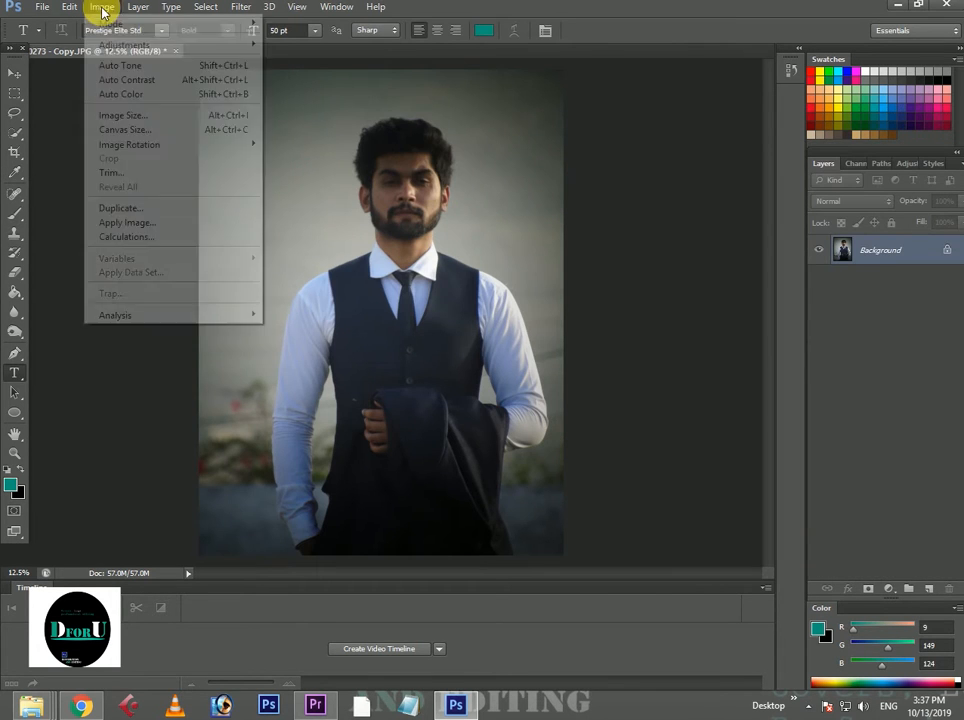
{"action": "mouse_move", "coordinate": [125, 44]}
{"action": "left_click", "coordinate": [286, 65]}
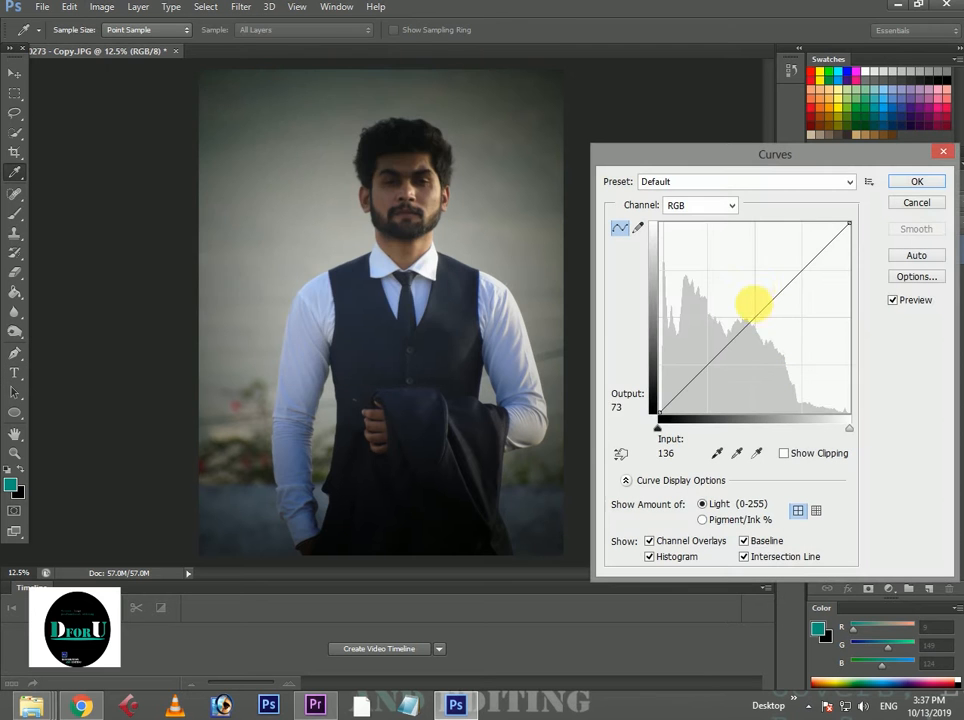
{"action": "left_click", "coordinate": [795, 283]}
{"action": "left_click_drag", "start_coordinate": [795, 283], "coordinate": [782, 264]}
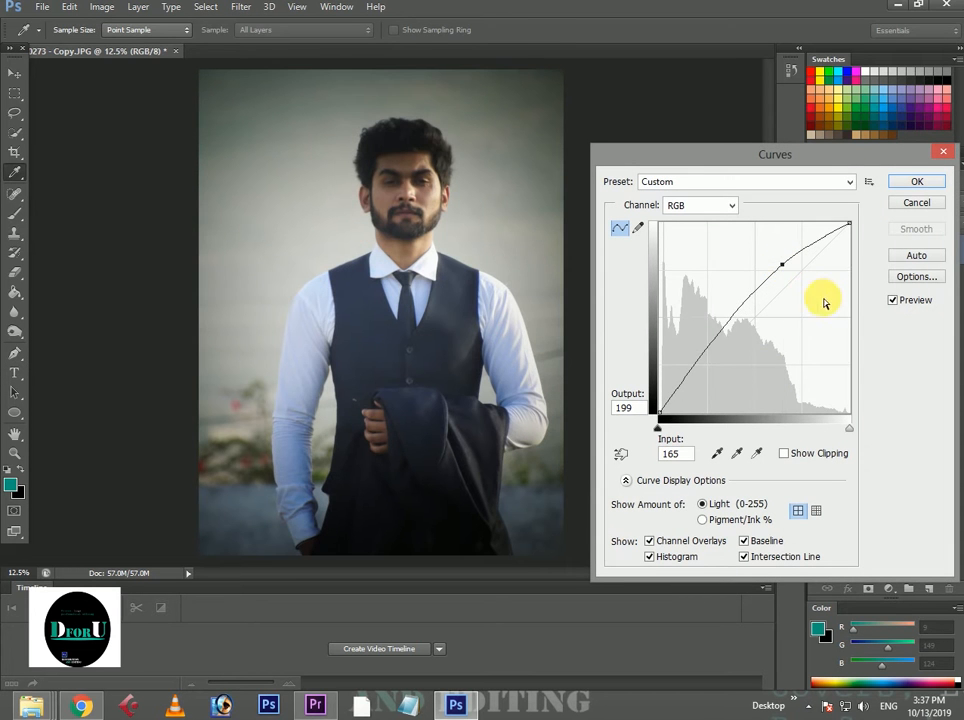
{"action": "left_click", "coordinate": [907, 183]}
{"action": "key", "text": "t"}
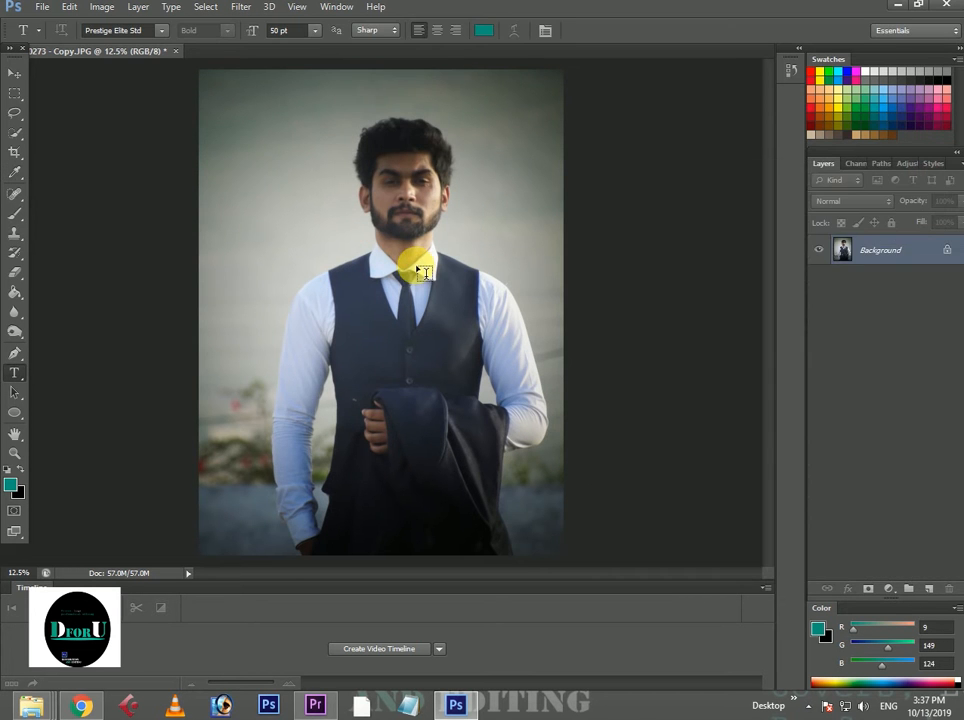
Select the man's hair, face and part of the vest with the Quick Selection tool.
{"action": "key", "text": "ctrl+plus"}
{"action": "key", "text": "ctrl+minus"}
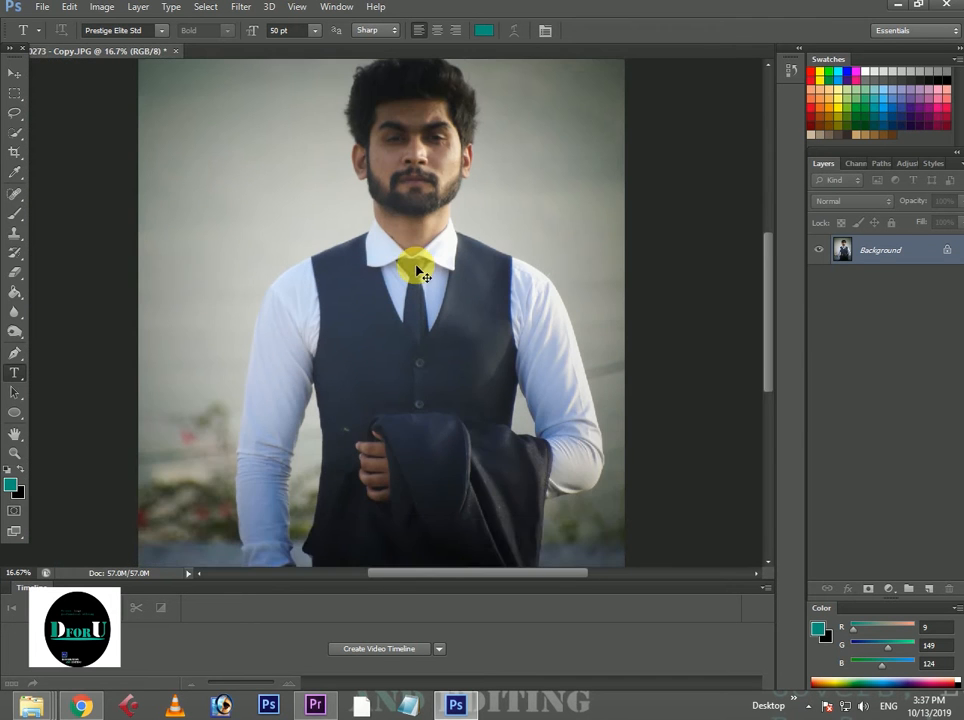
{"action": "scroll", "coordinate": [415, 269], "scroll_direction": "up", "scroll_amount": 3}
{"action": "left_click", "coordinate": [15, 136]}
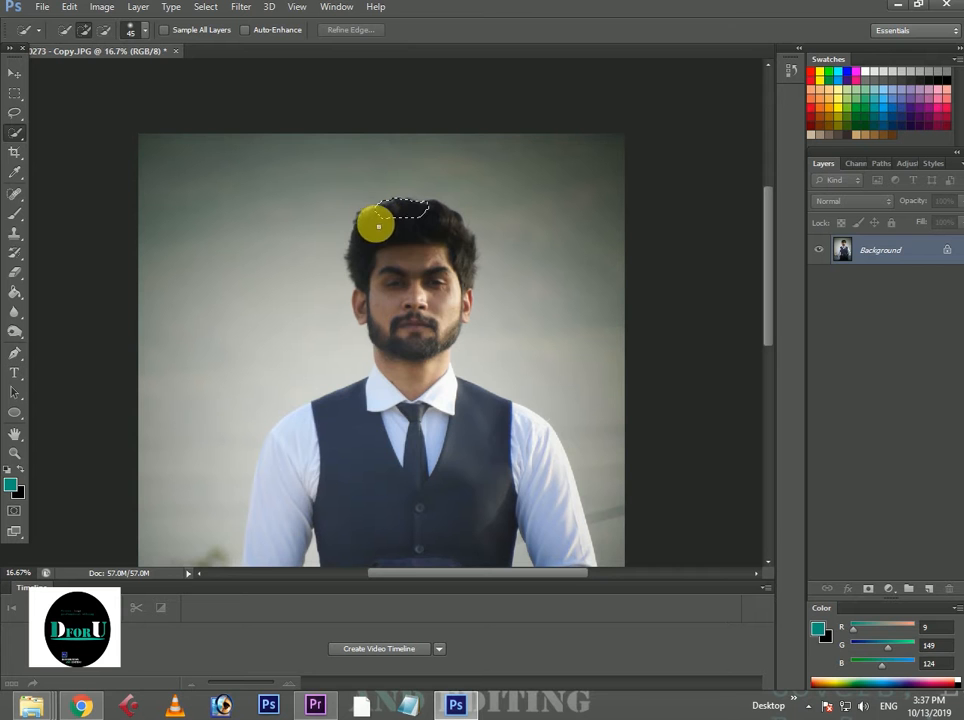
{"action": "mouse_move", "coordinate": [379, 227]}
{"action": "left_mouse_down"}
{"action": "mouse_move", "coordinate": [387, 318]}
{"action": "mouse_move", "coordinate": [372, 409]}
{"action": "mouse_move", "coordinate": [341, 430]}
{"action": "mouse_move", "coordinate": [322, 493]}
{"action": "mouse_move", "coordinate": [346, 628]}
{"action": "mouse_move", "coordinate": [368, 656]}
{"action": "mouse_move", "coordinate": [403, 470]}
{"action": "left_mouse_up"}
Extend the selection over both shirt sleeves, the rest of the vest, the draped jacket and the trousers.
{"action": "scroll", "coordinate": [403, 470], "scroll_direction": "down", "scroll_amount": 3}
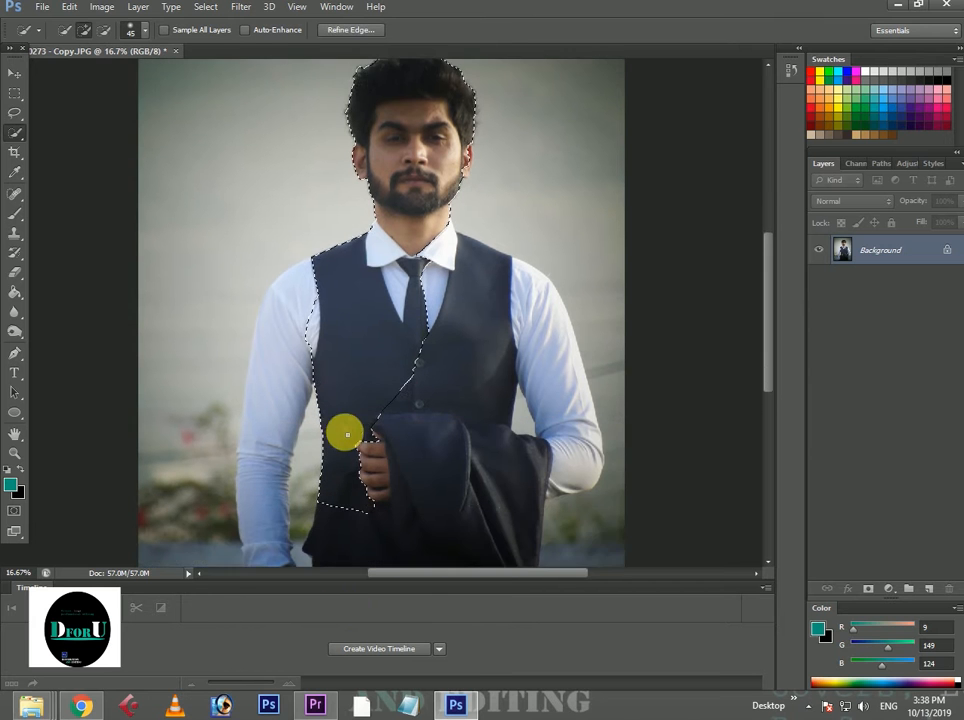
{"action": "mouse_move", "coordinate": [297, 241]}
{"action": "left_mouse_down"}
{"action": "mouse_move", "coordinate": [273, 318]}
{"action": "mouse_move", "coordinate": [260, 459]}
{"action": "left_mouse_up"}
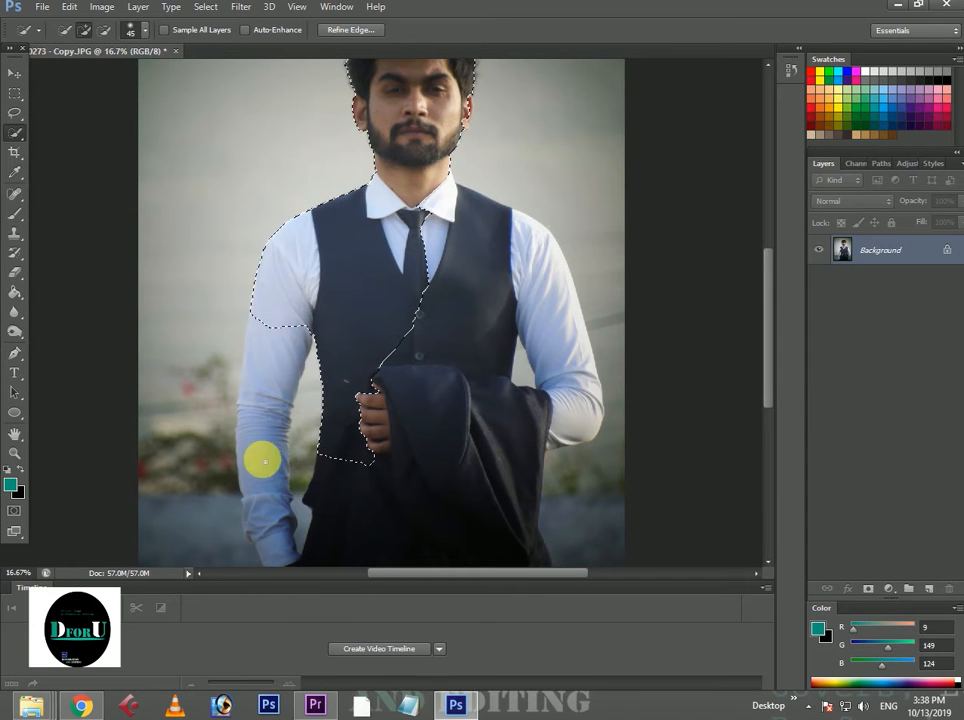
{"action": "left_click", "coordinate": [350, 390]}
{"action": "scroll", "coordinate": [428, 318], "scroll_direction": "down", "scroll_amount": 4}
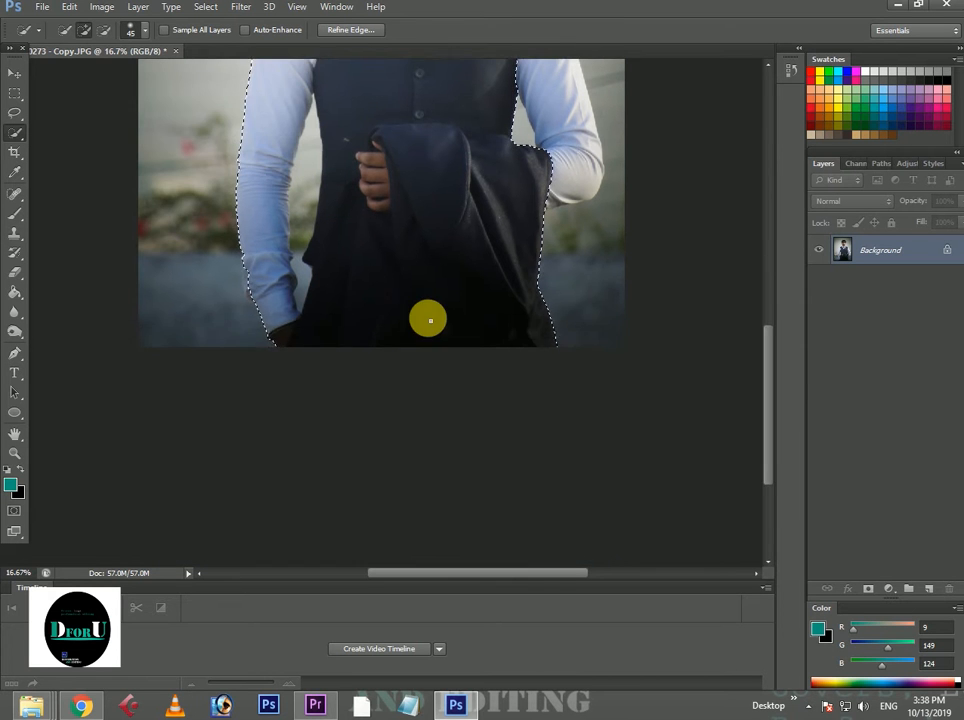
{"action": "scroll", "coordinate": [428, 318], "scroll_direction": "up", "scroll_amount": 3}
{"action": "mouse_move", "coordinate": [500, 160]}
{"action": "left_mouse_down"}
{"action": "mouse_move", "coordinate": [535, 179]}
{"action": "mouse_move", "coordinate": [564, 264]}
{"action": "mouse_move", "coordinate": [566, 372]}
{"action": "mouse_move", "coordinate": [539, 378]}
{"action": "mouse_move", "coordinate": [533, 286]}
{"action": "mouse_move", "coordinate": [566, 378]}
{"action": "mouse_move", "coordinate": [567, 404]}
{"action": "mouse_move", "coordinate": [555, 384]}
{"action": "mouse_move", "coordinate": [564, 387]}
{"action": "mouse_move", "coordinate": [552, 398]}
{"action": "mouse_move", "coordinate": [562, 399]}
{"action": "mouse_move", "coordinate": [545, 320]}
{"action": "mouse_move", "coordinate": [556, 357]}
{"action": "mouse_move", "coordinate": [545, 348]}
{"action": "mouse_move", "coordinate": [577, 396]}
{"action": "mouse_move", "coordinate": [569, 397]}
{"action": "mouse_move", "coordinate": [580, 404]}
{"action": "mouse_move", "coordinate": [571, 394]}
{"action": "mouse_move", "coordinate": [613, 375]}
{"action": "left_mouse_up"}
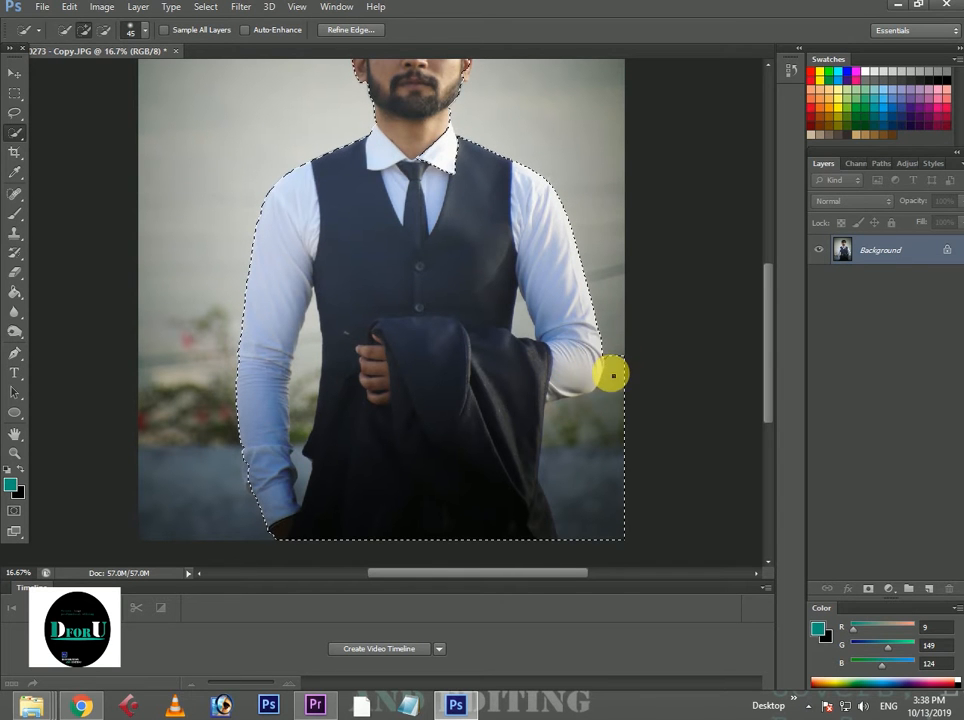
Subtract the background beside the bent elbow and in the gaps between both arms and the body from the selection.
{"action": "key", "text": "alt"}
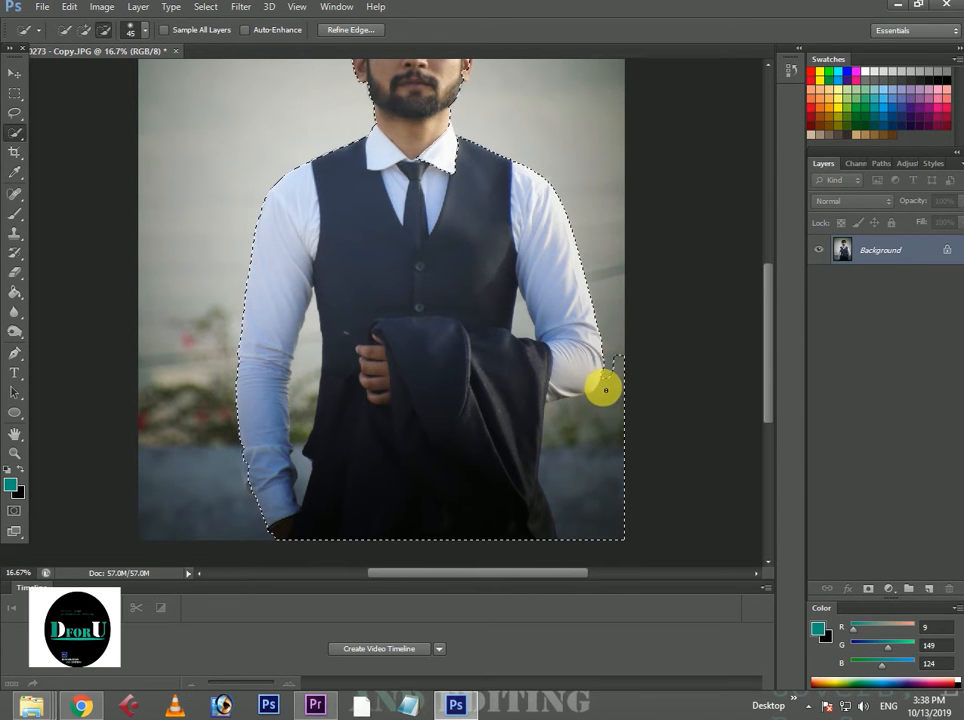
{"action": "mouse_move", "coordinate": [561, 408]}
{"action": "left_mouse_down"}
{"action": "mouse_move", "coordinate": [601, 401]}
{"action": "mouse_move", "coordinate": [618, 359]}
{"action": "left_mouse_up"}
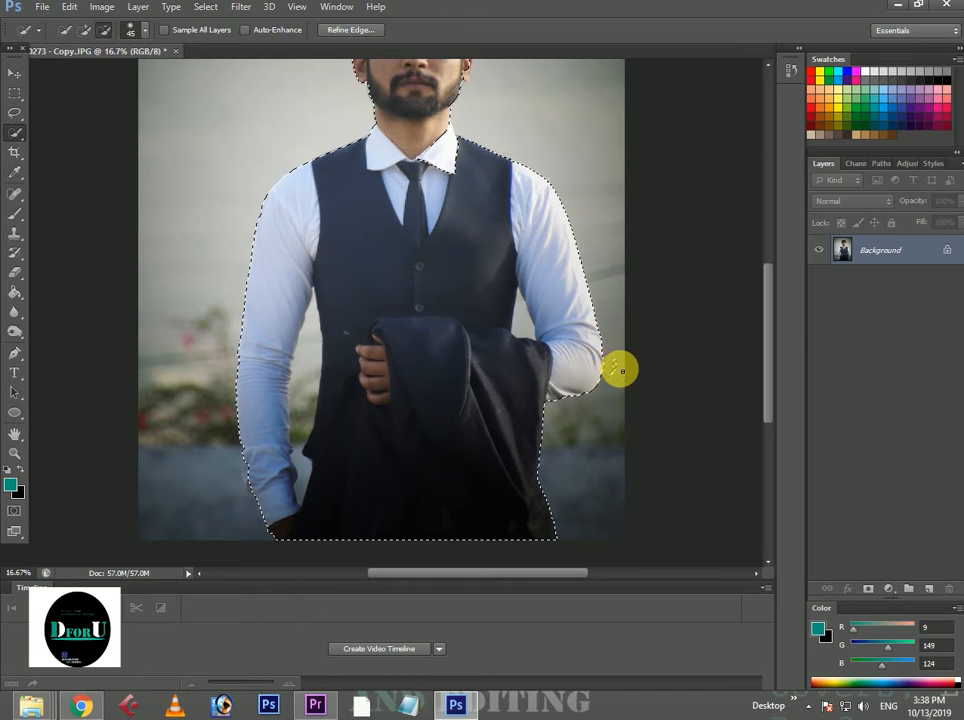
{"action": "scroll", "coordinate": [590, 352], "scroll_direction": "up", "scroll_amount": 1}
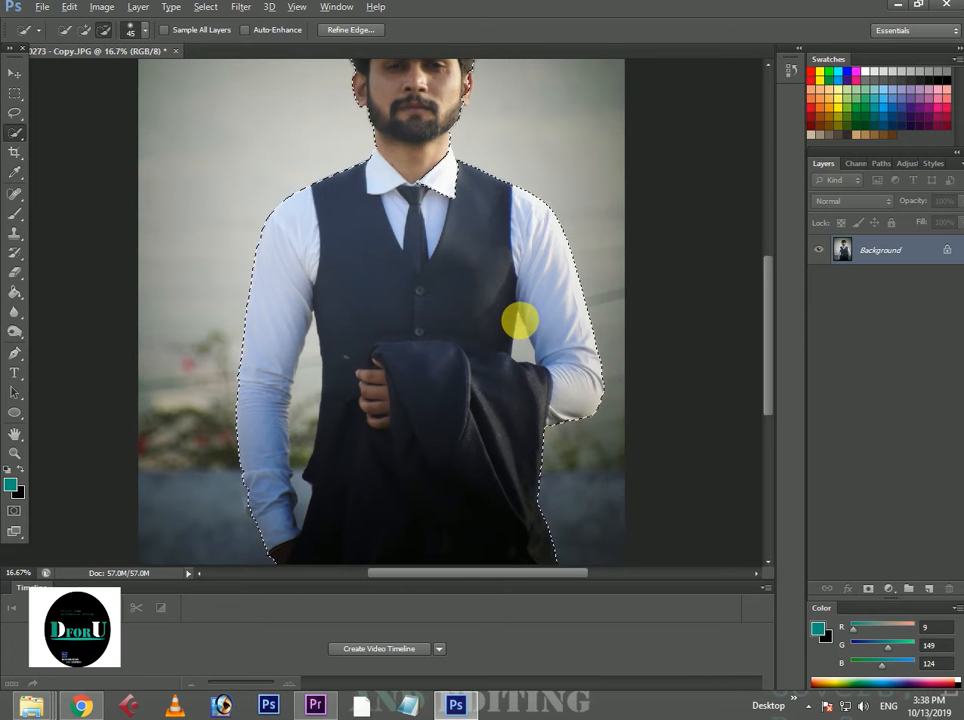
{"action": "left_click_drag", "start_coordinate": [517, 316], "coordinate": [524, 343]}
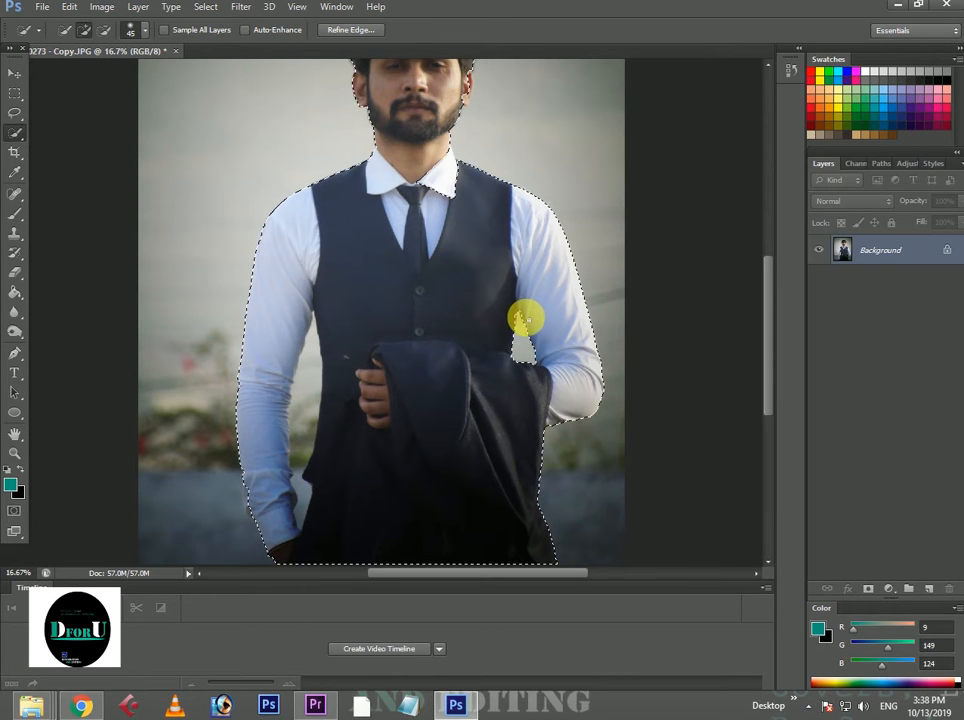
{"action": "mouse_move", "coordinate": [314, 317]}
{"action": "left_mouse_down"}
{"action": "mouse_move", "coordinate": [297, 405]}
{"action": "mouse_move", "coordinate": [303, 497]}
{"action": "left_mouse_up"}
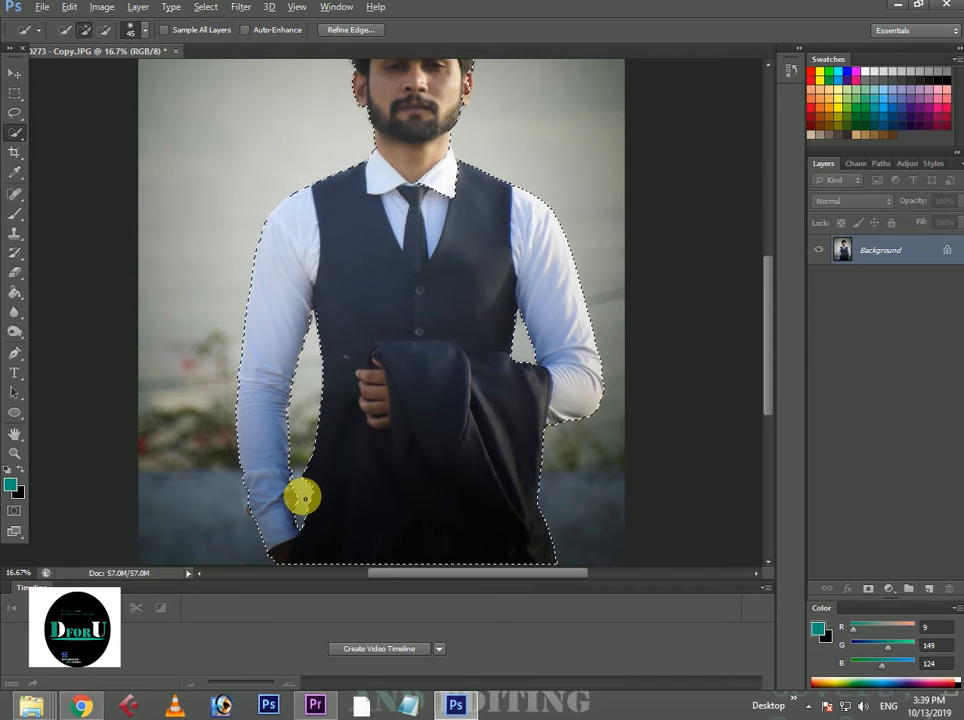
Correct the selection around the earlobe beside the jaw, adding the missing skin and removing the stray background.
{"action": "scroll", "coordinate": [376, 350], "scroll_direction": "up", "scroll_amount": 3}
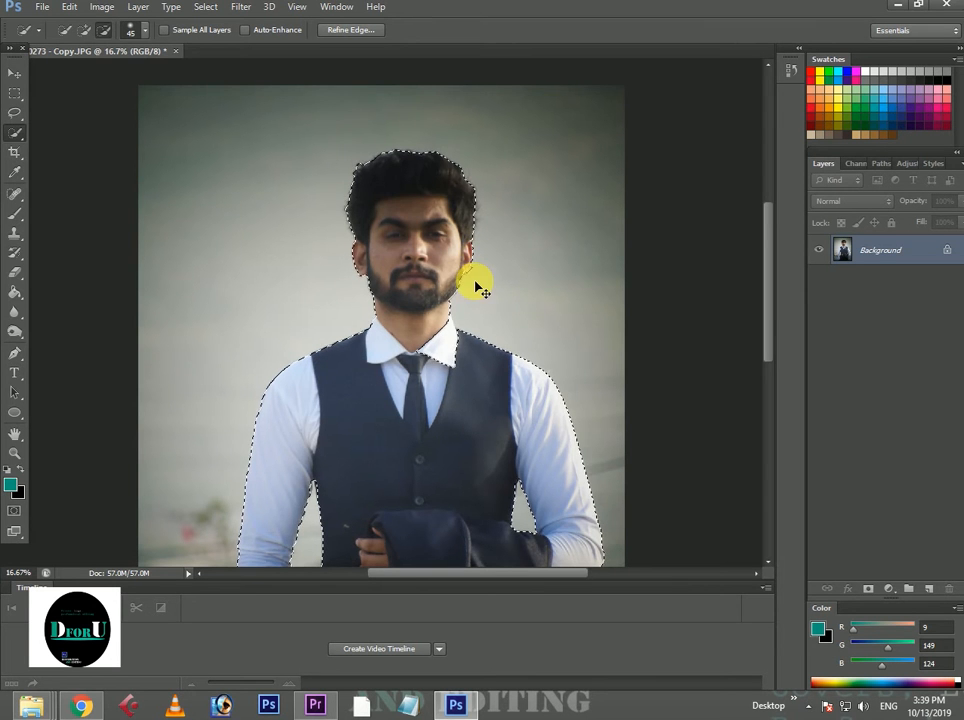
{"action": "scroll", "coordinate": [476, 286], "scroll_direction": "up", "scroll_amount": 3}
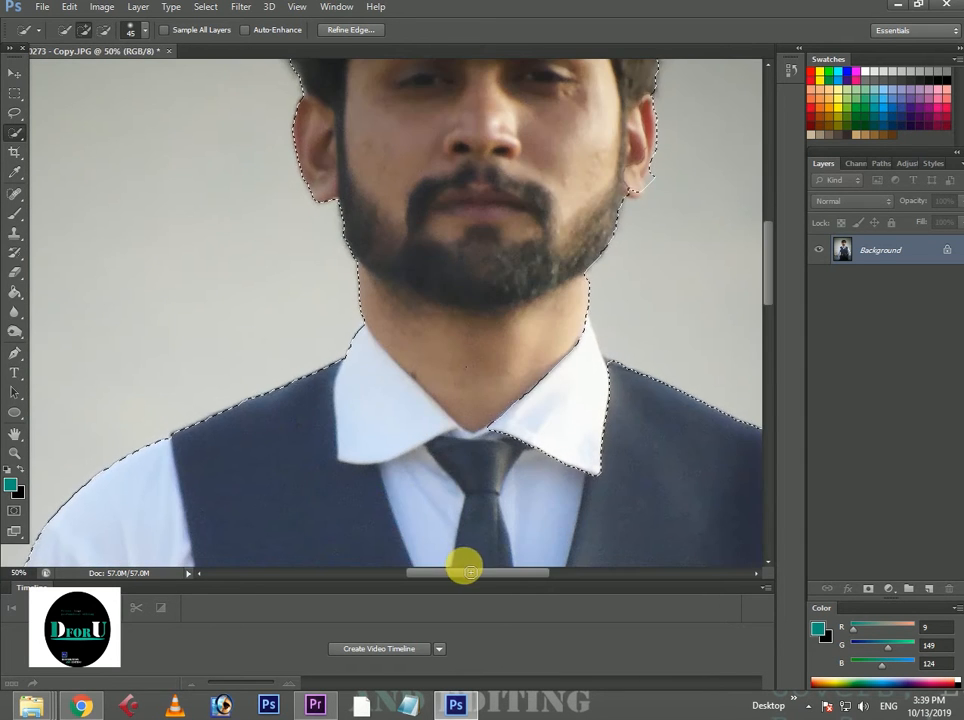
{"action": "left_click_drag", "start_coordinate": [470, 572], "coordinate": [525, 577]}
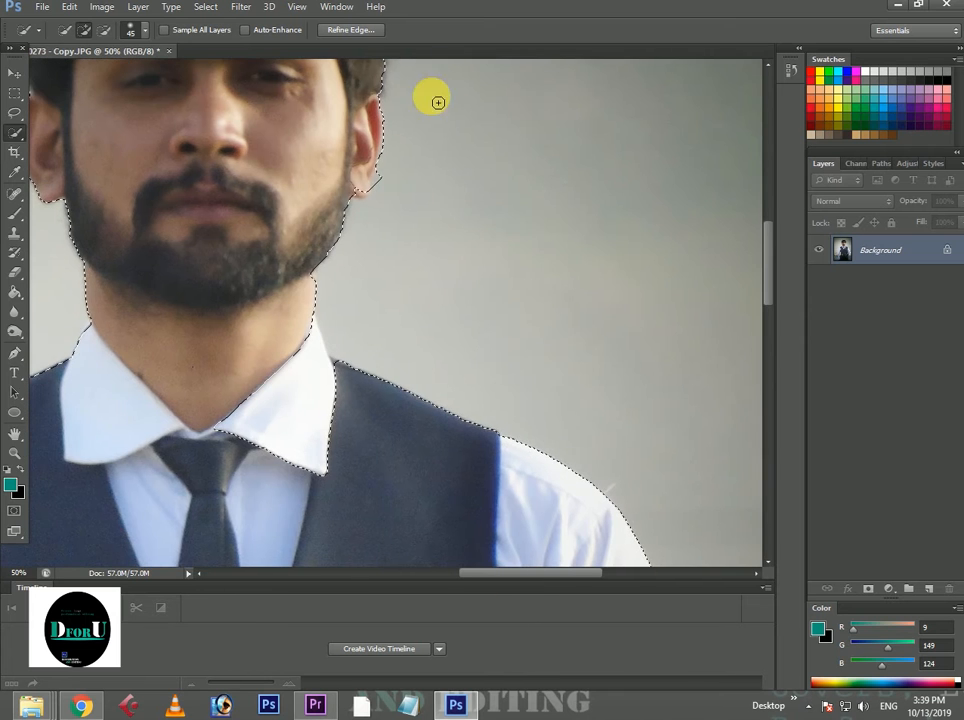
{"action": "left_click", "coordinate": [360, 193]}
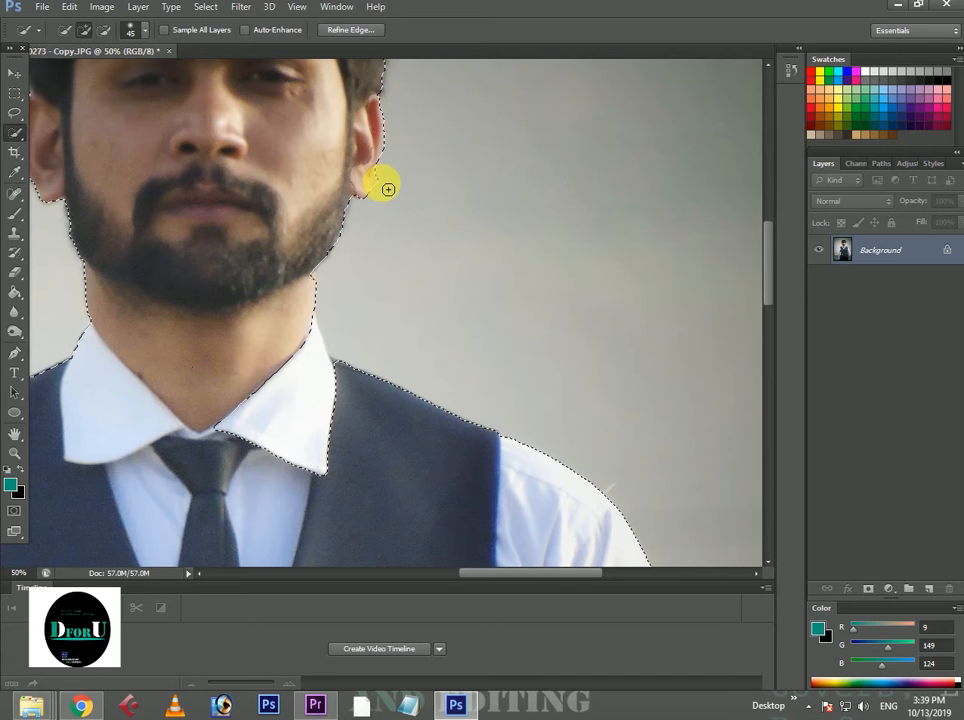
{"action": "key", "text": "alt"}
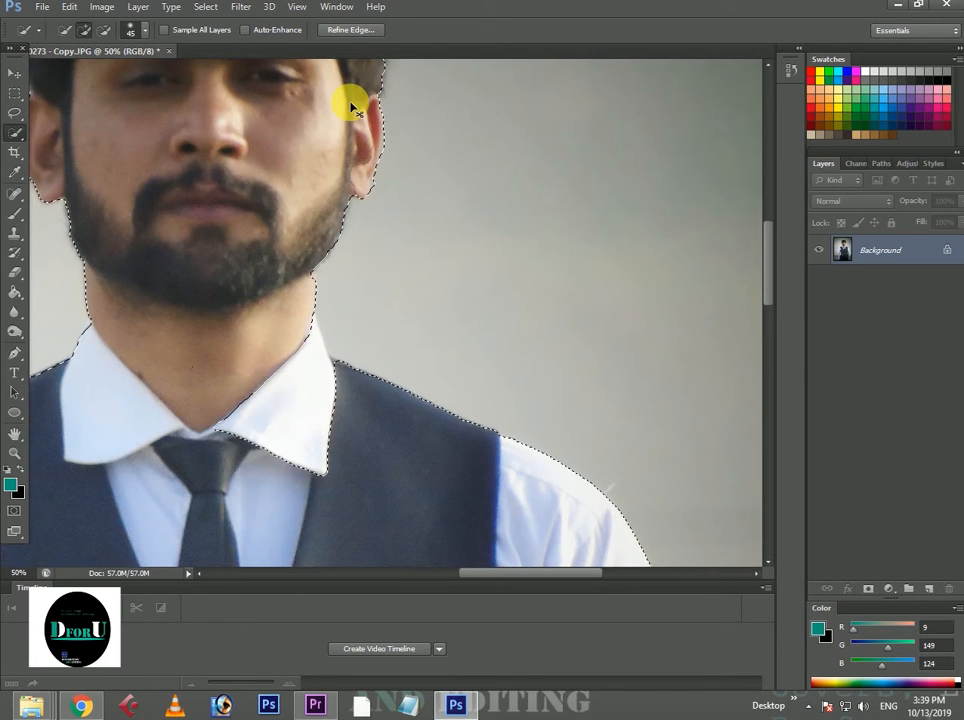
Add a layer mask from the selection to hide the background behind the man.
{"action": "key", "text": "ctrl+minus"}
{"action": "key", "text": "ctrl+minus"}
{"action": "key", "text": "ctrl+minus"}
{"action": "key", "text": "ctrl+minus"}
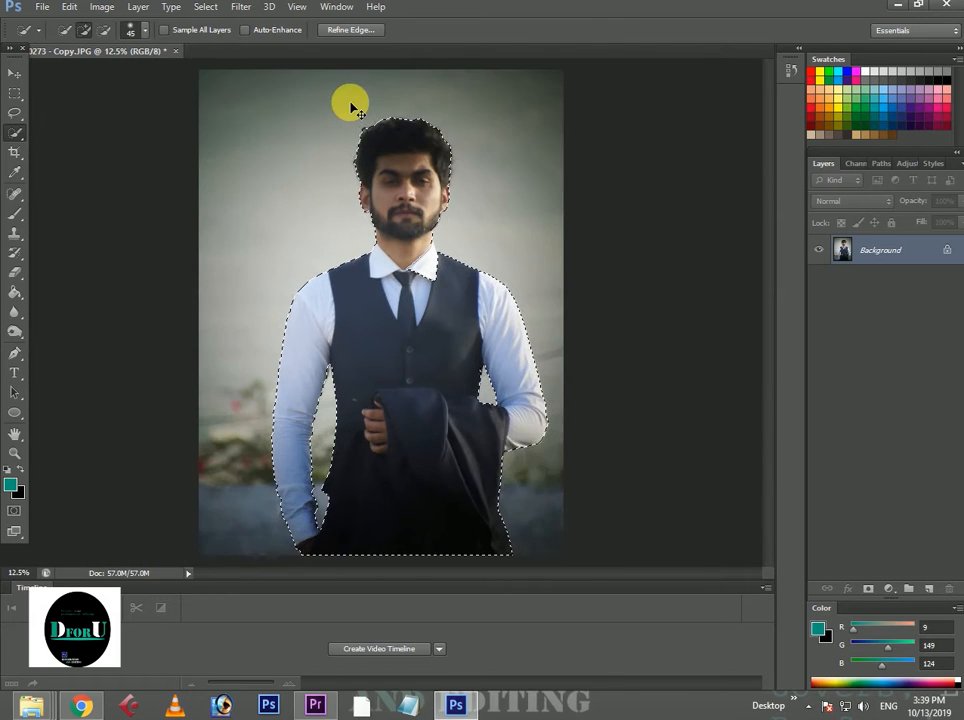
{"action": "key", "text": "ctrl+plus"}
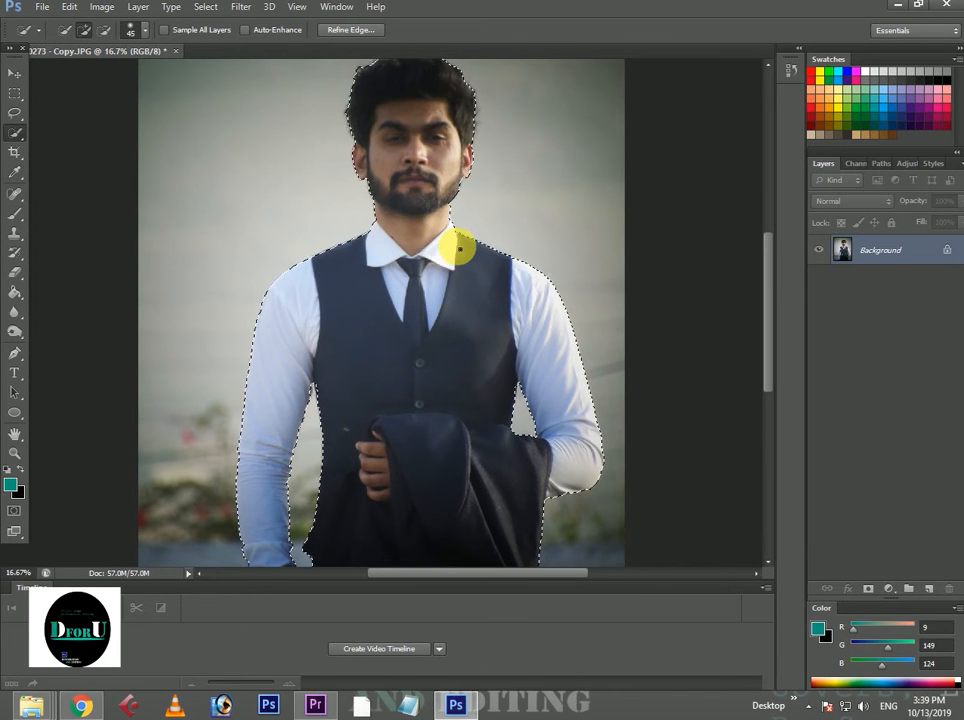
{"action": "key", "text": "ctrl+minus"}
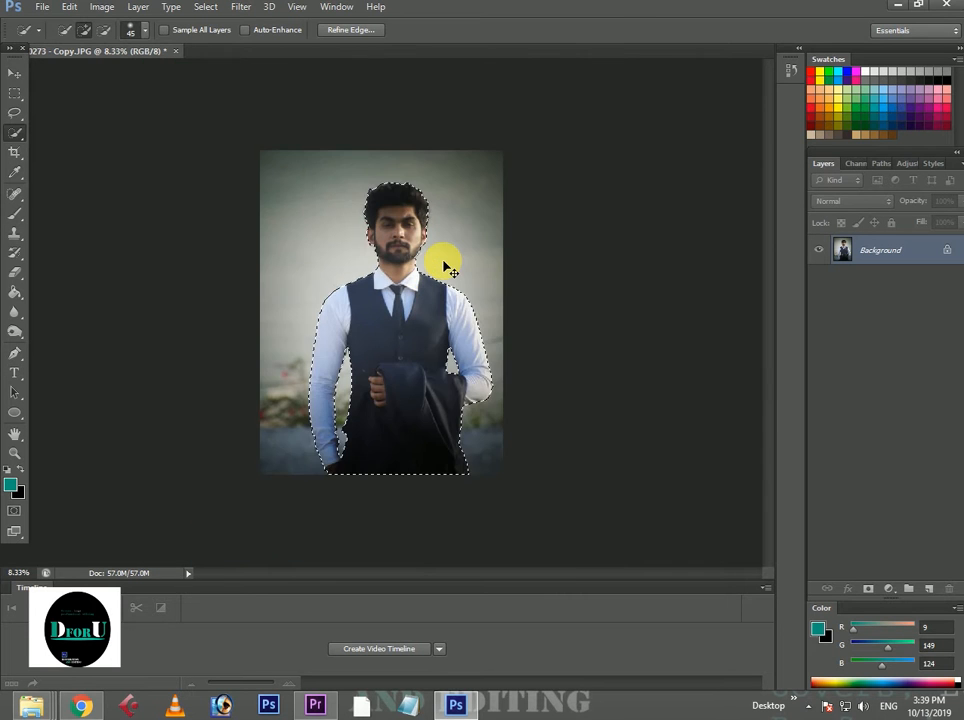
{"action": "key", "text": "ctrl+minus"}
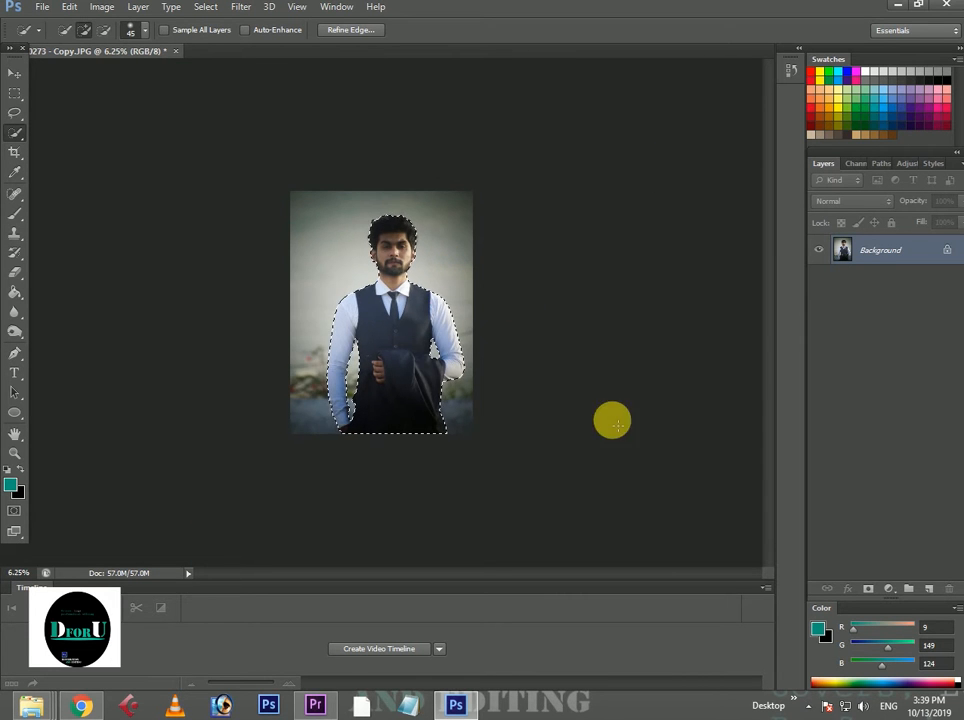
{"action": "left_click", "coordinate": [868, 589]}
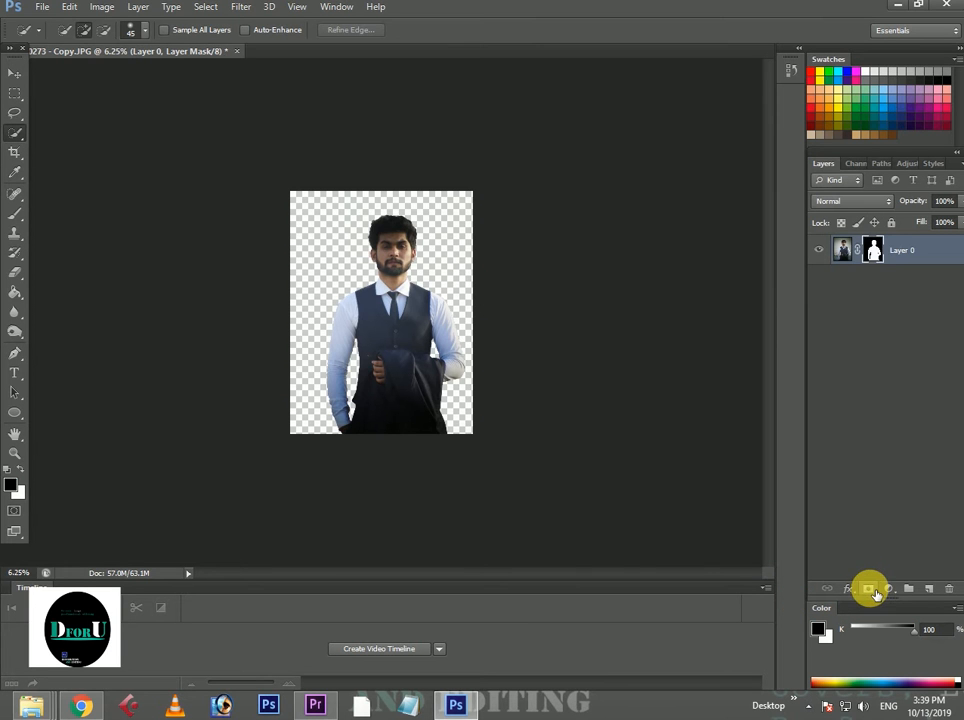
Refine the layer mask with an edge detection radius of 1.2 px, outputting to the layer mask.
{"action": "right_click", "coordinate": [876, 247]}
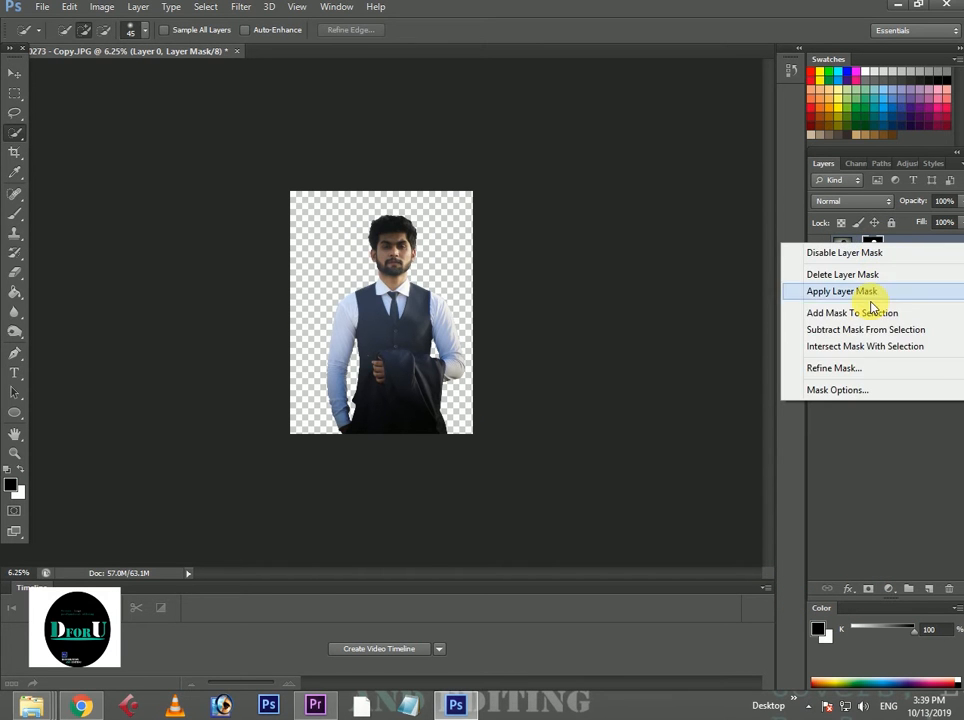
{"action": "left_click", "coordinate": [835, 368]}
{"action": "key", "text": "ctrl+plus"}
{"action": "key", "text": "ctrl+plus"}
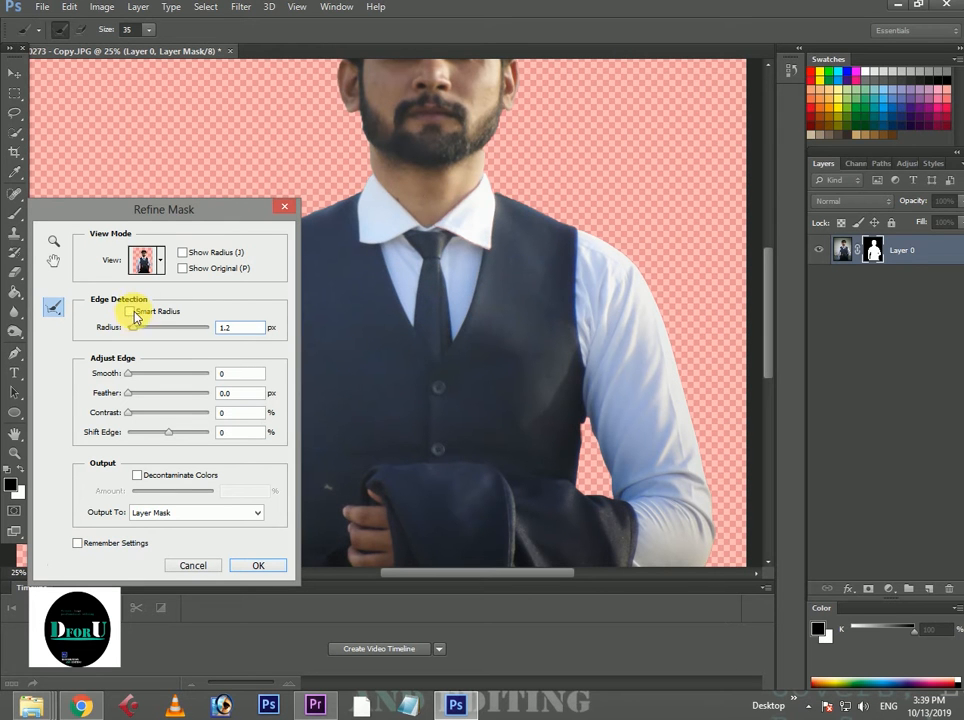
{"action": "left_click", "coordinate": [257, 564]}
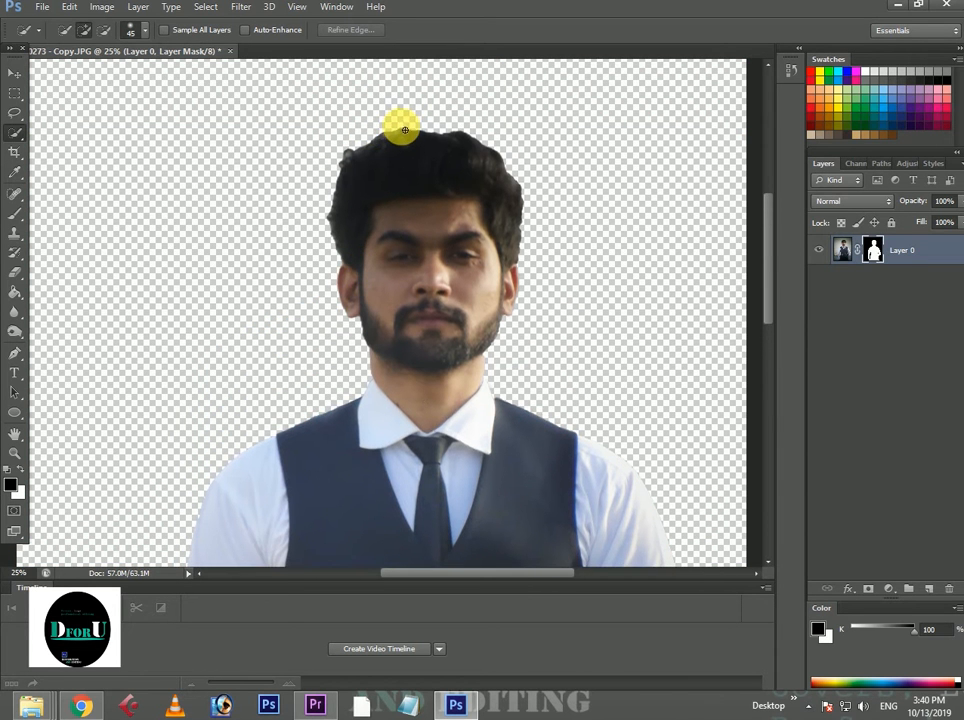
{"action": "left_click_drag", "start_coordinate": [366, 149], "coordinate": [460, 159]}
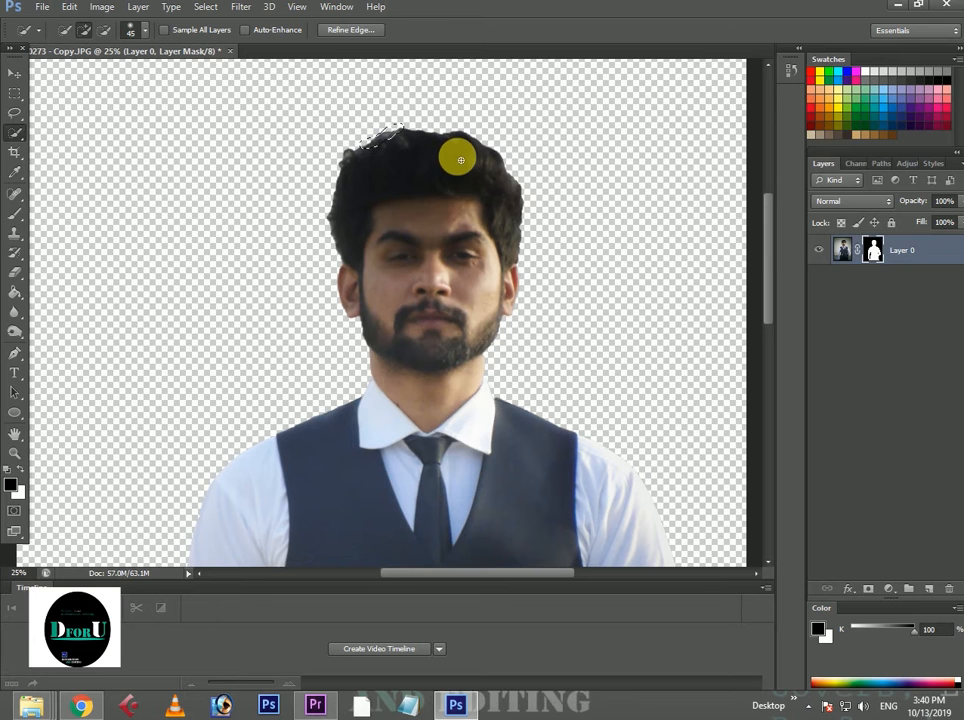
{"action": "key", "text": "ctrl+d"}
{"action": "right_click", "coordinate": [872, 250]}
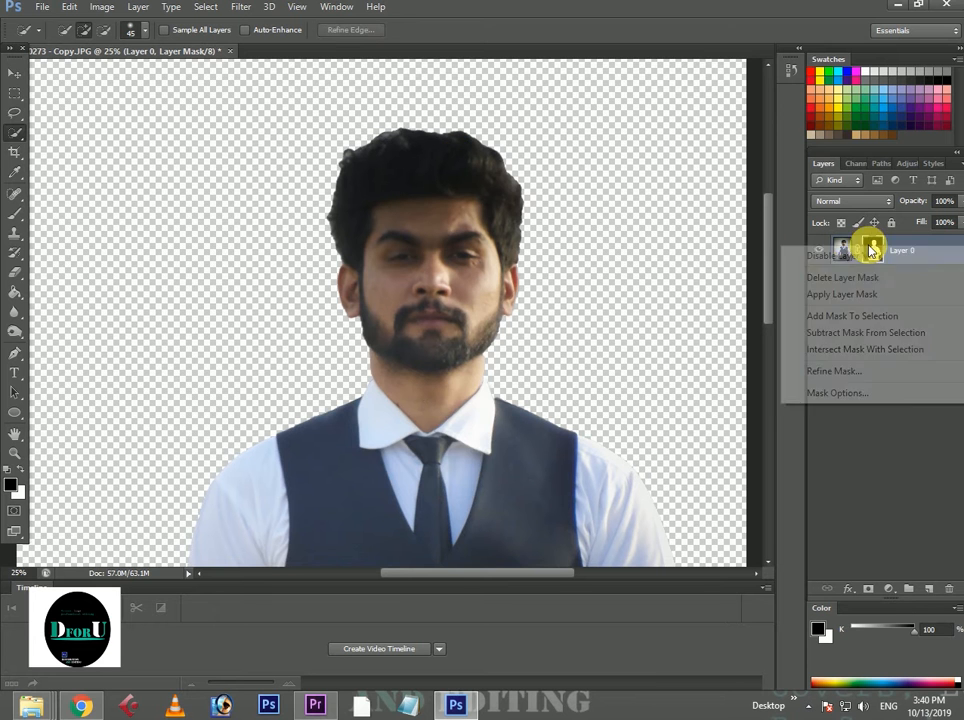
{"action": "left_click", "coordinate": [848, 372]}
{"action": "left_click", "coordinate": [150, 268]}
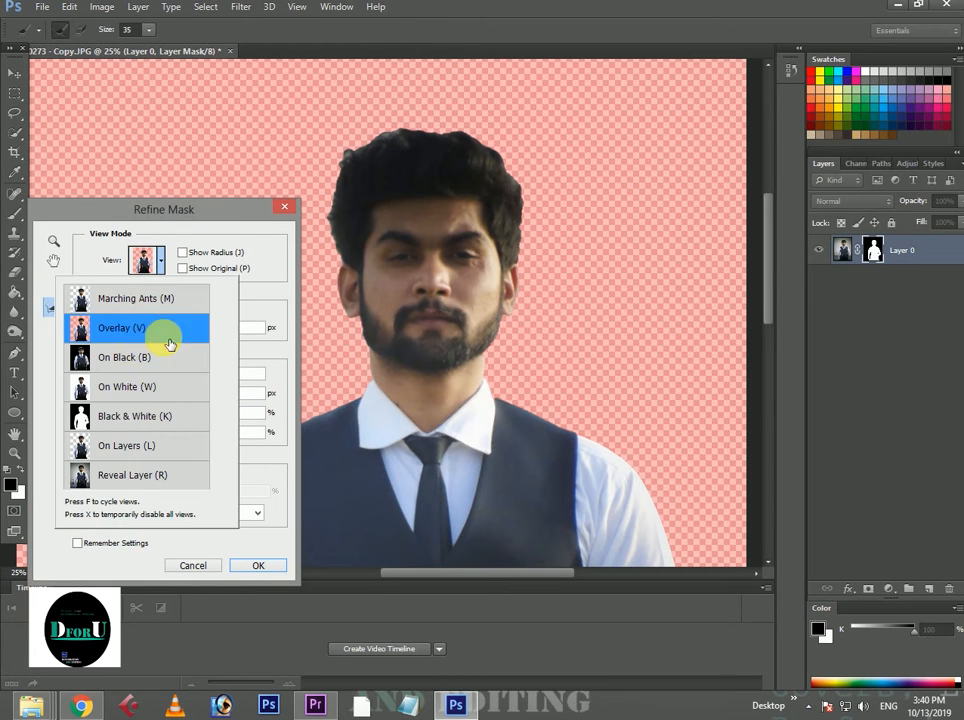
{"action": "left_click", "coordinate": [258, 565]}
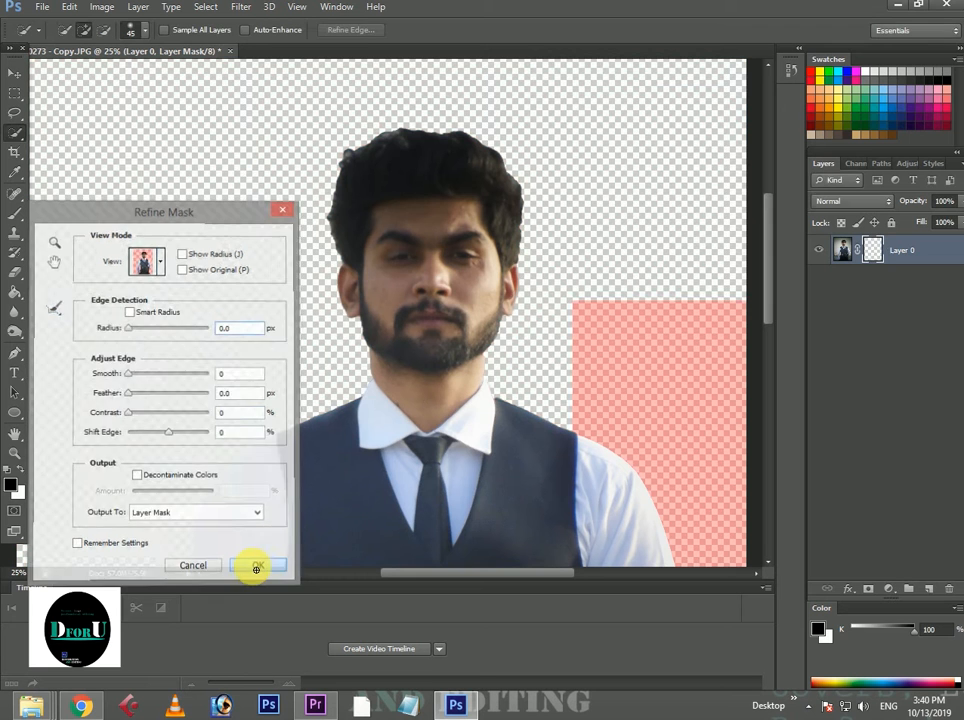
Refine the layer mask with Smart Radius and a radius of 1.9 px, brushing the edge detection around the hair.
{"action": "right_click", "coordinate": [872, 248]}
{"action": "left_click", "coordinate": [834, 374]}
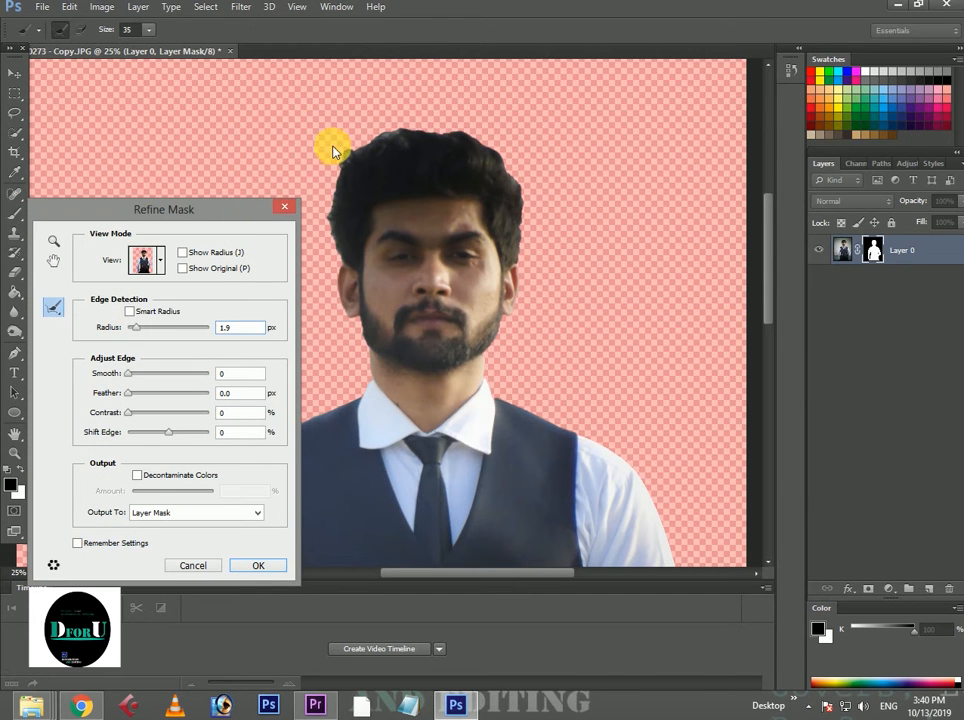
{"action": "mouse_move", "coordinate": [374, 144]}
{"action": "left_mouse_down"}
{"action": "mouse_move", "coordinate": [345, 180]}
{"action": "mouse_move", "coordinate": [335, 237]}
{"action": "mouse_move", "coordinate": [346, 263]}
{"action": "left_mouse_up"}
{"action": "mouse_move", "coordinate": [375, 145]}
{"action": "left_mouse_down"}
{"action": "mouse_move", "coordinate": [452, 133]}
{"action": "mouse_move", "coordinate": [499, 157]}
{"action": "mouse_move", "coordinate": [528, 203]}
{"action": "left_mouse_up"}
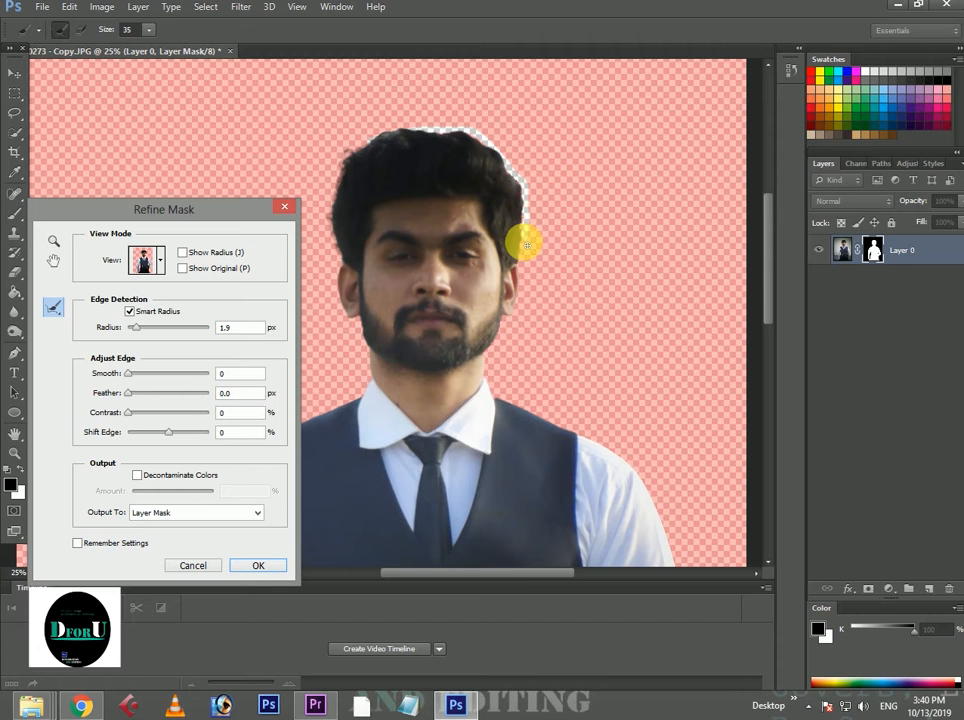
Brush the edge detection along the ear and the other side of the head, and apply the refinement with a 2.1 px feather.
{"action": "scroll", "coordinate": [516, 226], "scroll_direction": "down", "scroll_amount": 5}
{"action": "scroll", "coordinate": [525, 264], "scroll_direction": "down", "scroll_amount": 2}
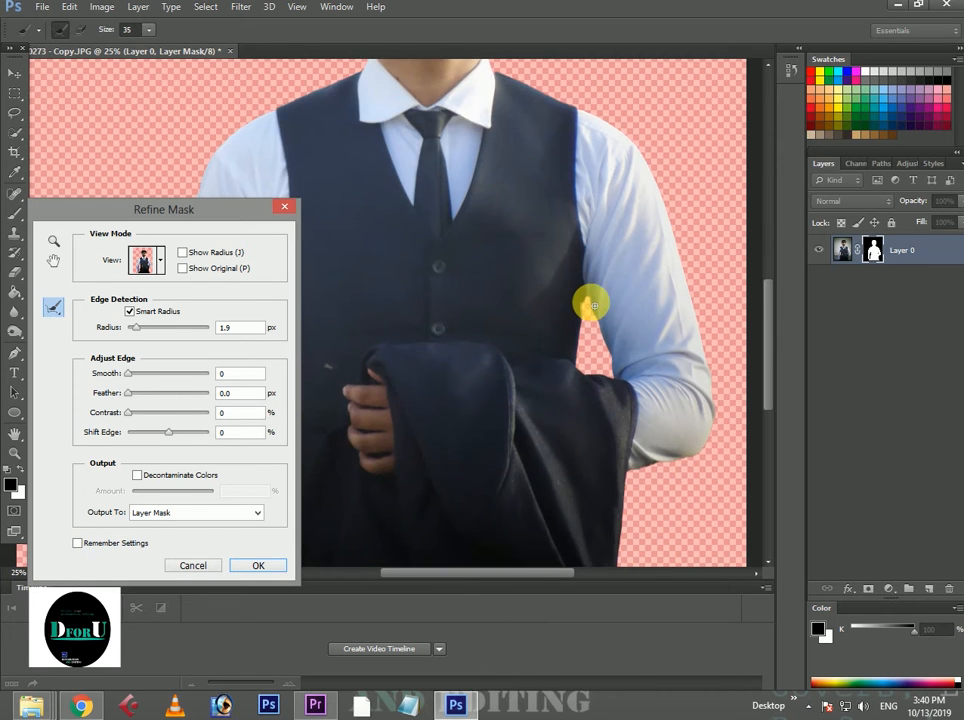
{"action": "scroll", "coordinate": [435, 210], "scroll_direction": "up", "scroll_amount": 5}
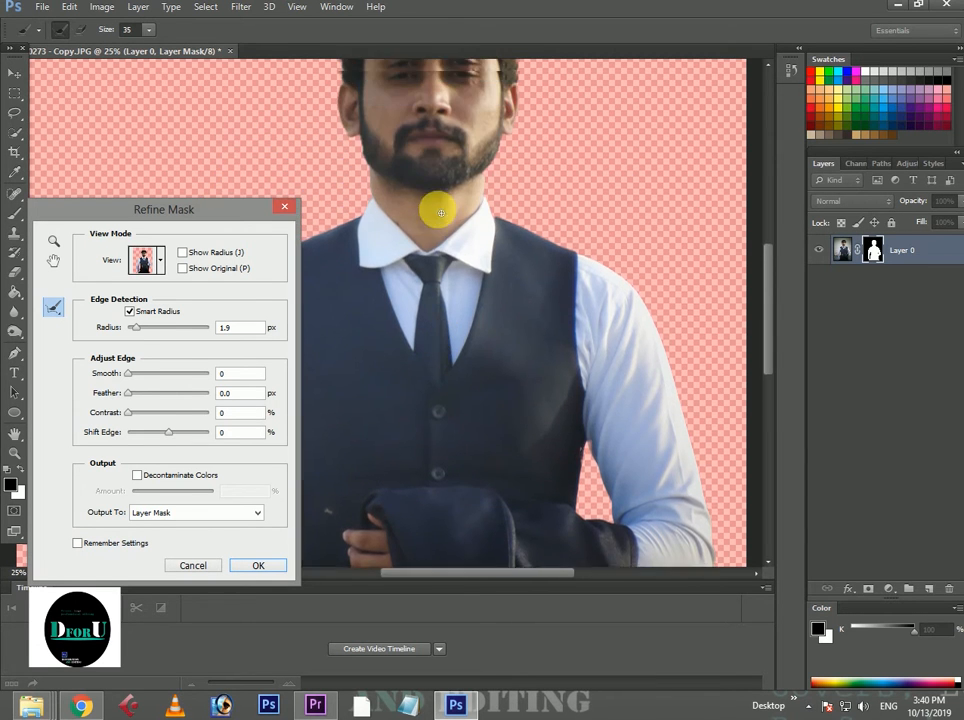
{"action": "mouse_move", "coordinate": [371, 224]}
{"action": "left_mouse_down"}
{"action": "mouse_move", "coordinate": [383, 274]}
{"action": "mouse_move", "coordinate": [384, 160]}
{"action": "mouse_move", "coordinate": [357, 153]}
{"action": "mouse_move", "coordinate": [346, 134]}
{"action": "mouse_move", "coordinate": [339, 190]}
{"action": "left_mouse_up"}
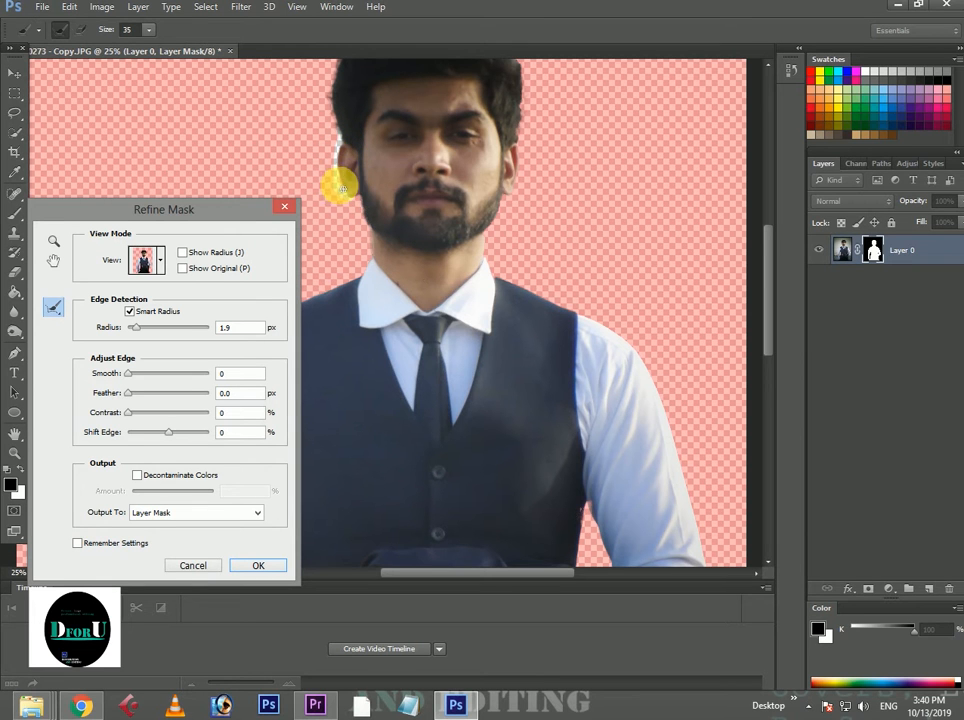
{"action": "scroll", "coordinate": [508, 204], "scroll_direction": "up", "scroll_amount": 3}
{"action": "mouse_move", "coordinate": [525, 202]}
{"action": "left_mouse_down"}
{"action": "mouse_move", "coordinate": [541, 236]}
{"action": "mouse_move", "coordinate": [524, 247]}
{"action": "mouse_move", "coordinate": [526, 223]}
{"action": "mouse_move", "coordinate": [555, 207]}
{"action": "mouse_move", "coordinate": [529, 249]}
{"action": "left_mouse_up"}
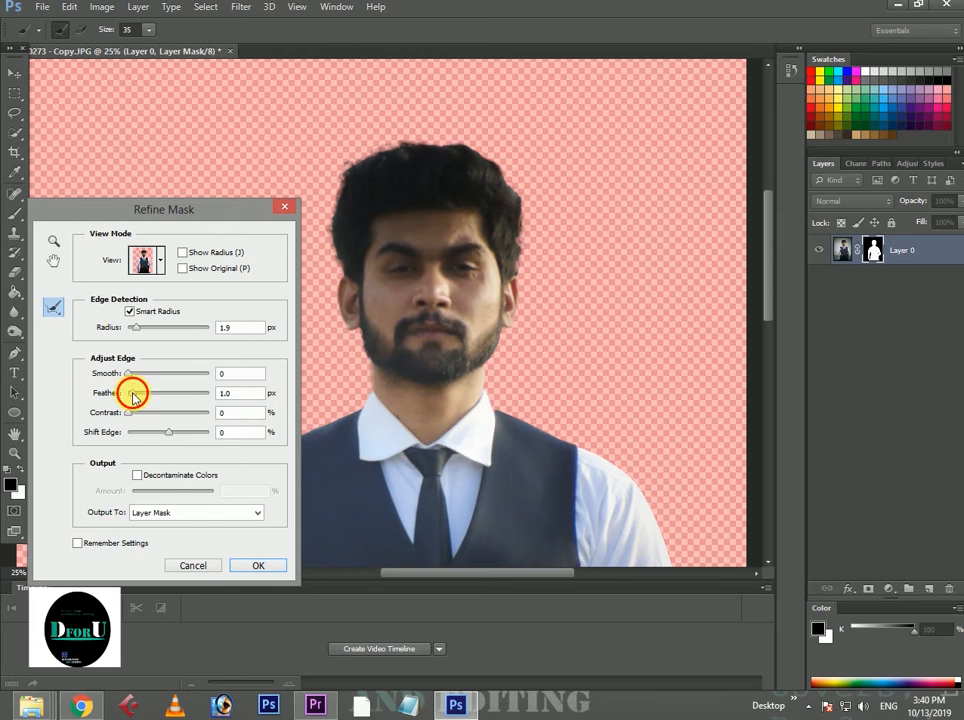
{"action": "left_click", "coordinate": [259, 566]}
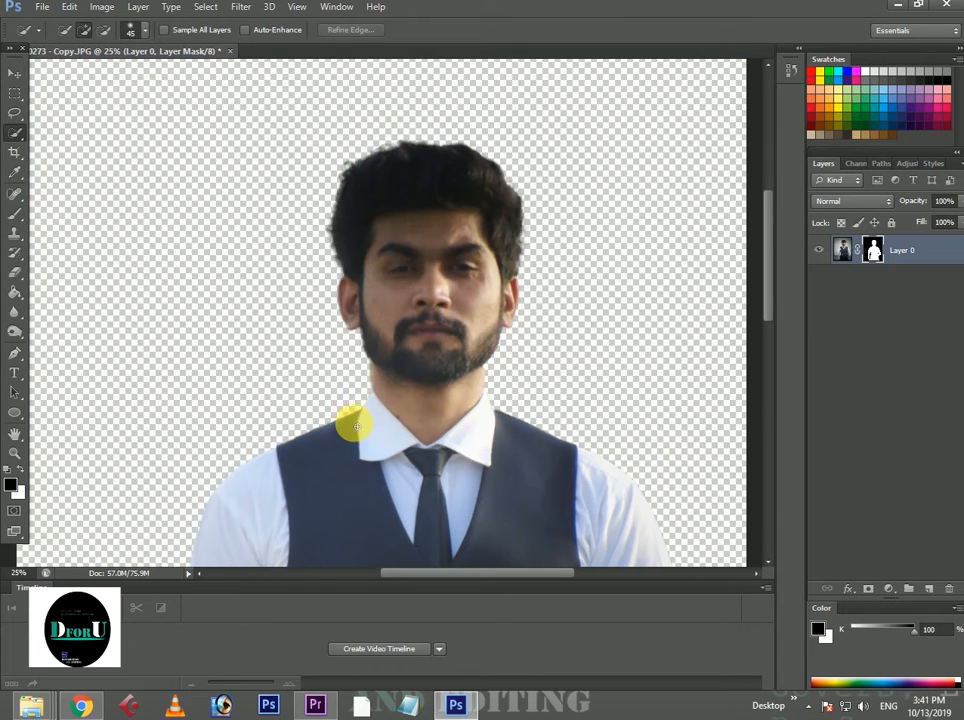
Open the yellow bokeh lights photo pexels-photo-586744.jpeg as the new background.
{"action": "scroll", "coordinate": [359, 372], "scroll_direction": "down", "scroll_amount": 8}
{"action": "key", "text": "ctrl+minus"}
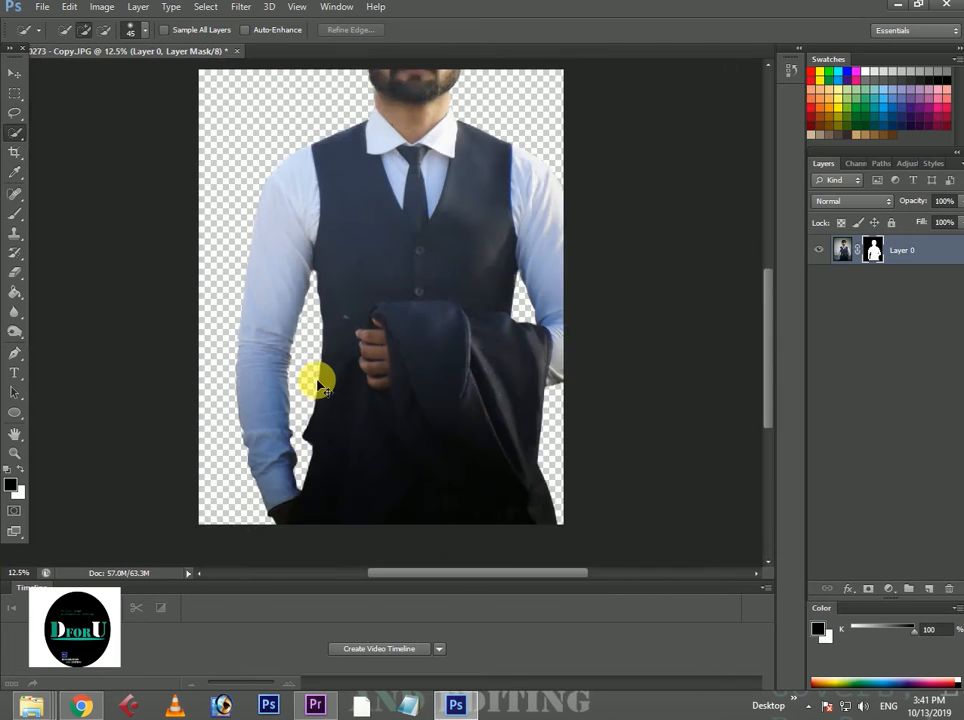
{"action": "left_click", "coordinate": [40, 8]}
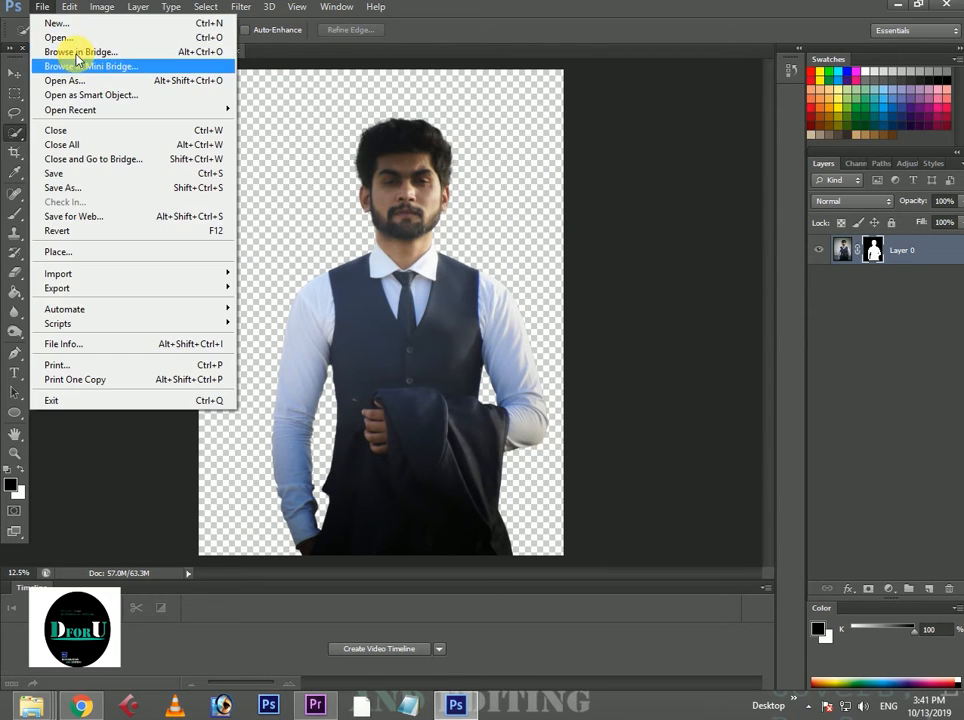
{"action": "left_click", "coordinate": [62, 36]}
{"action": "left_click", "coordinate": [331, 150]}
{"action": "left_click", "coordinate": [525, 458]}
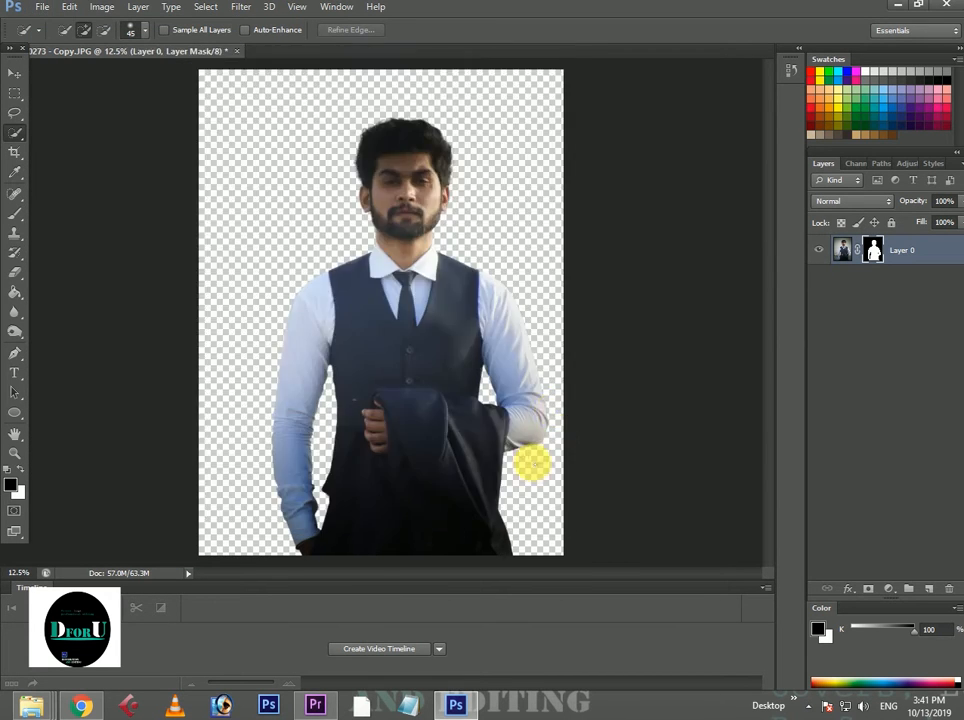
Darken the bokeh lights photo with a Curves point at input 49, output 40.
{"action": "key", "text": "ctrl+m"}
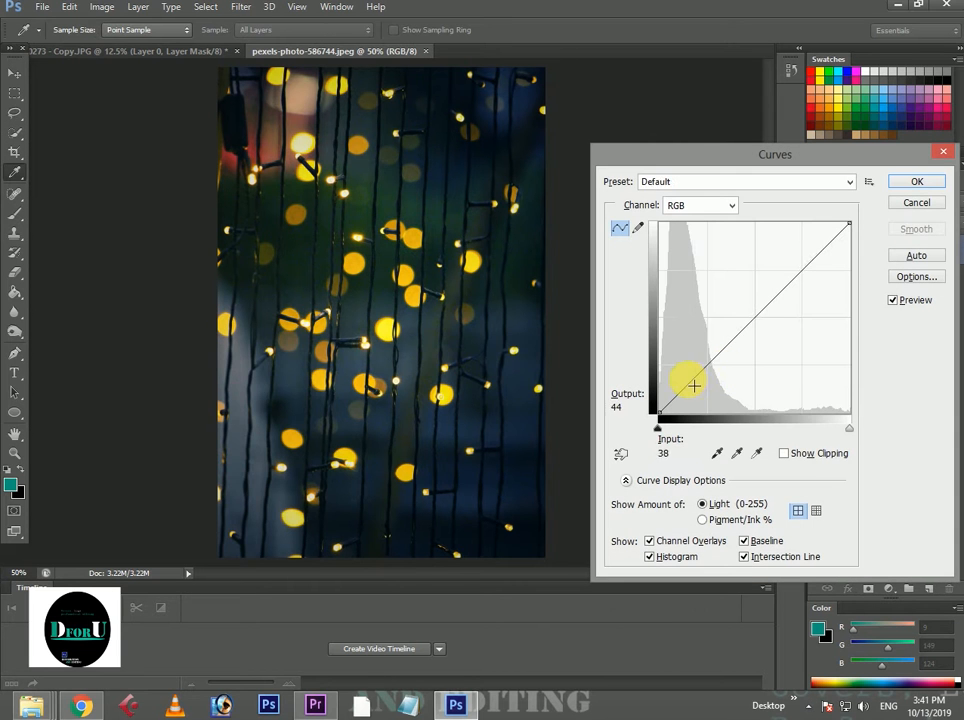
{"action": "left_click_drag", "start_coordinate": [684, 379], "coordinate": [697, 383]}
{"action": "left_click", "coordinate": [910, 212]}
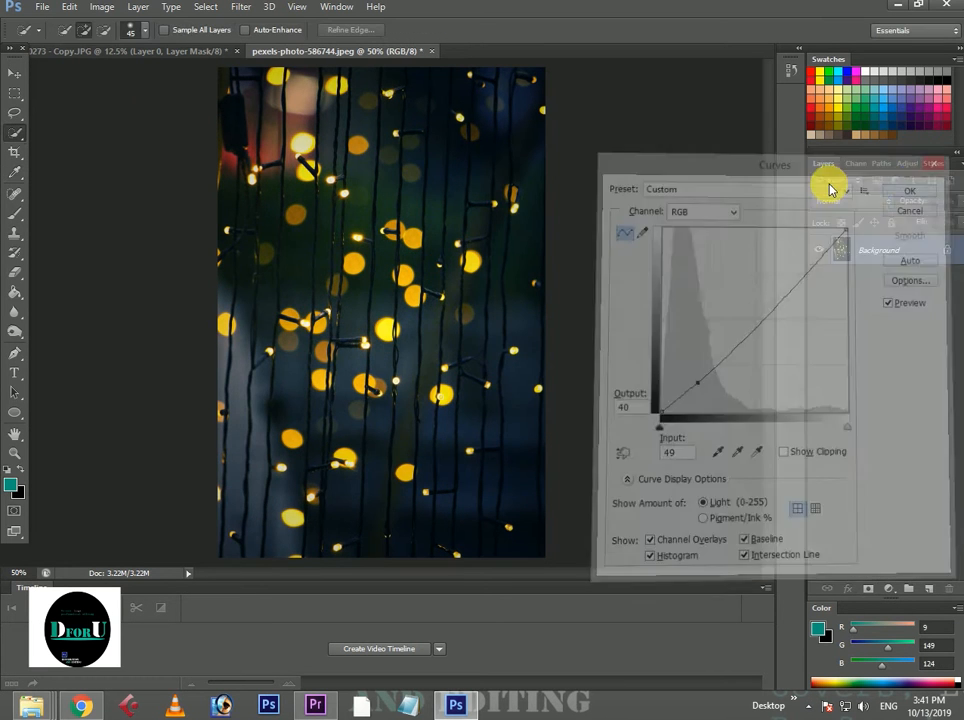
Copy the masked man from the portrait document into the bokeh lights photo as a new layer.
{"action": "left_click", "coordinate": [101, 49]}
{"action": "left_click", "coordinate": [14, 73]}
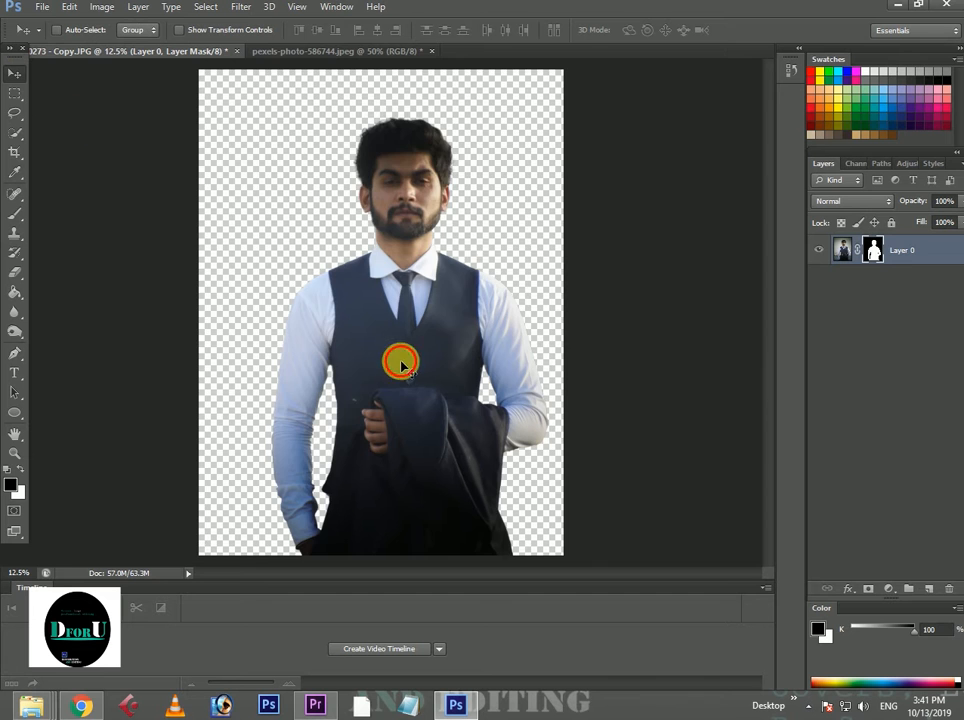
{"action": "left_click_drag", "start_coordinate": [398, 361], "coordinate": [424, 312]}
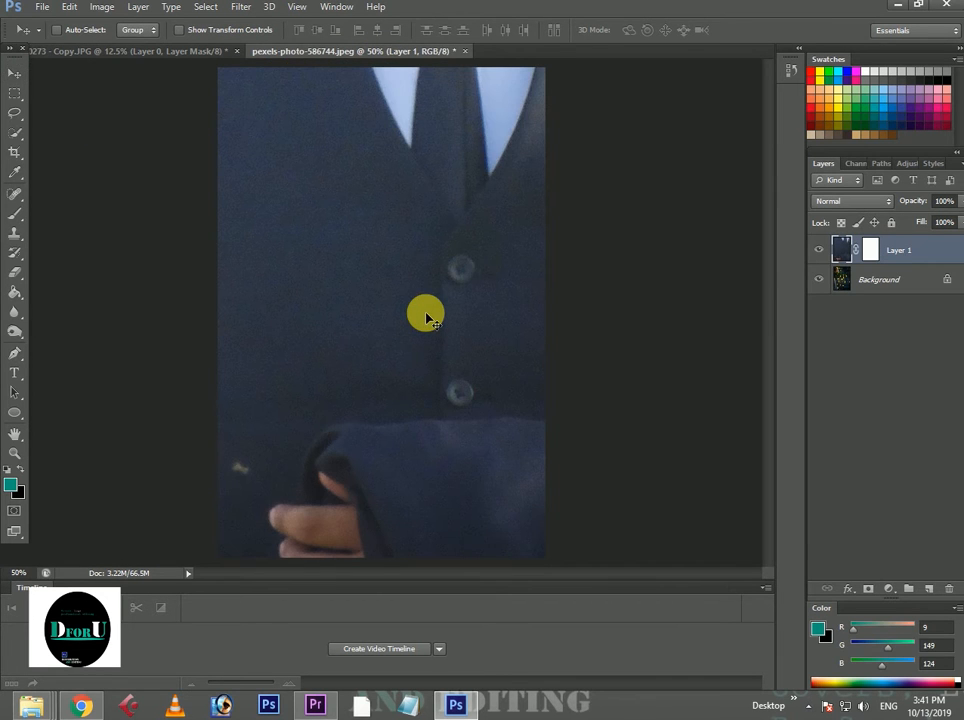
Scale the man's layer to about 20.47% width and 23.82% height, standing at the photo's lower edge.
{"action": "key", "text": "ctrl+t"}
{"action": "key", "text": "ctrl+minus"}
{"action": "key", "text": "ctrl+minus"}
{"action": "key", "text": "ctrl+minus"}
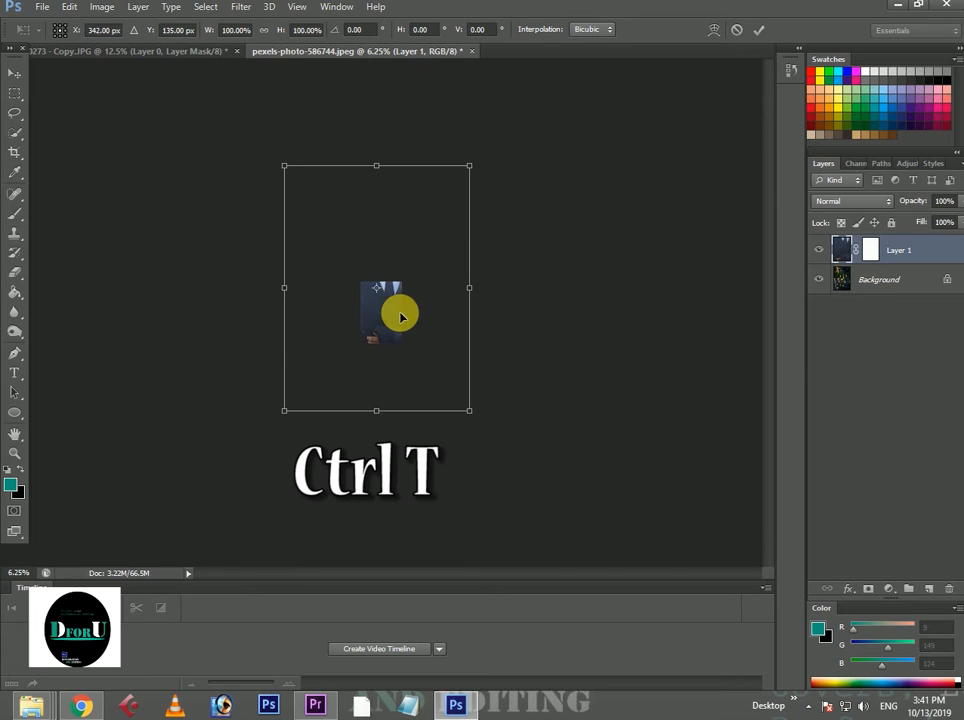
{"action": "left_click_drag", "start_coordinate": [470, 170], "coordinate": [380, 313]}
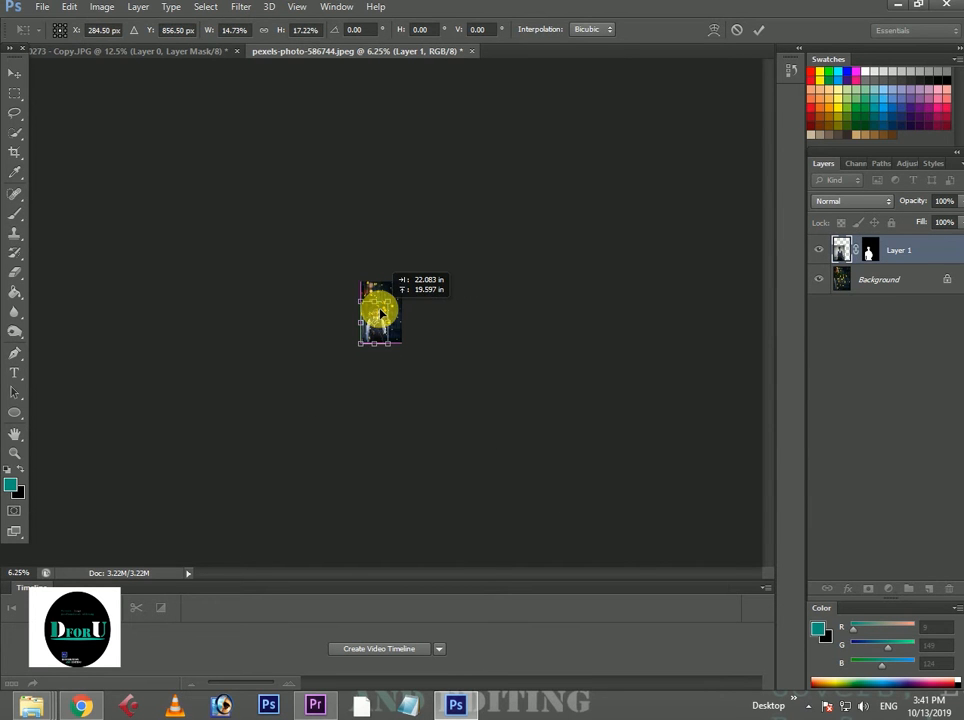
{"action": "key", "text": "ctrl+plus"}
{"action": "key", "text": "ctrl+plus"}
{"action": "key", "text": "ctrl+plus"}
{"action": "key", "text": "ctrl+plus"}
{"action": "key", "text": "ctrl+plus"}
{"action": "key", "text": "ctrl+plus"}
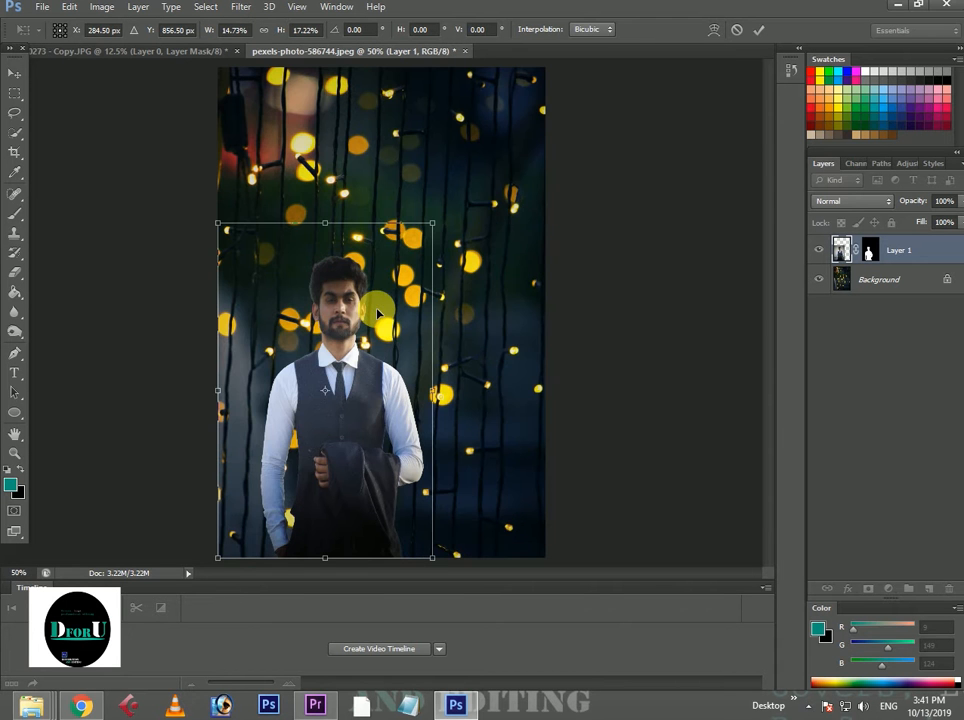
{"action": "left_click_drag", "start_coordinate": [432, 223], "coordinate": [517, 97]}
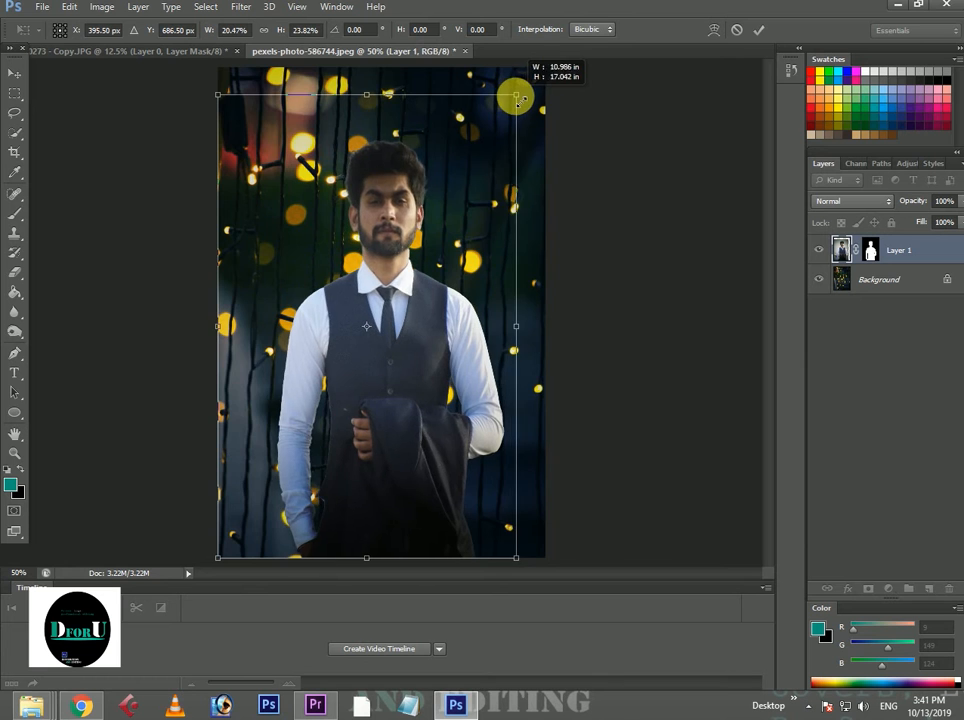
{"action": "key", "text": "ctrl+minus"}
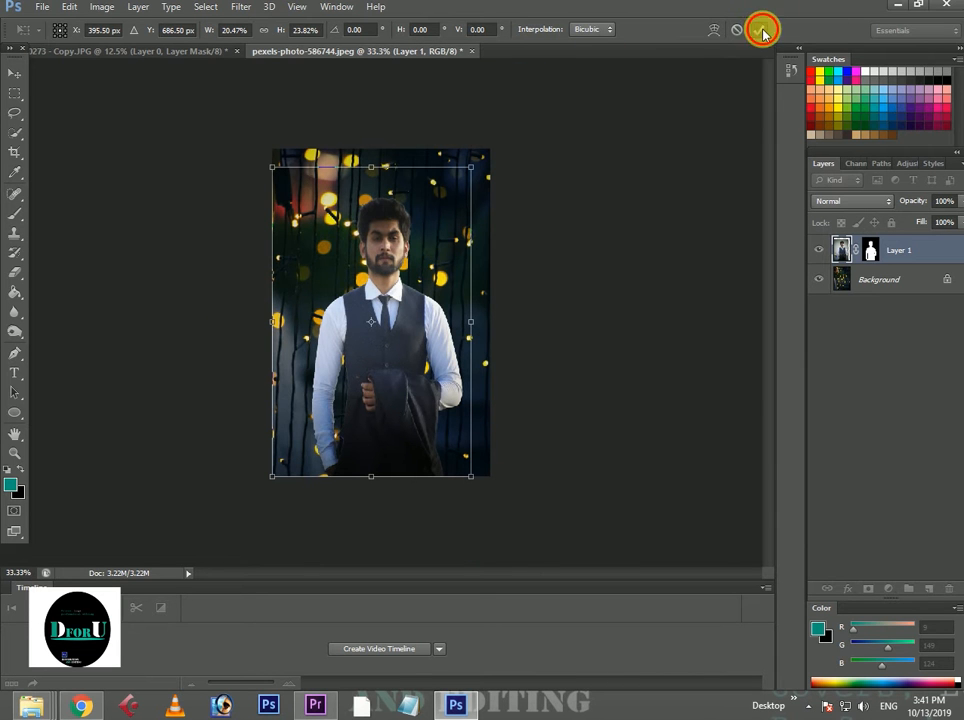
{"action": "double_click", "coordinate": [453, 309]}
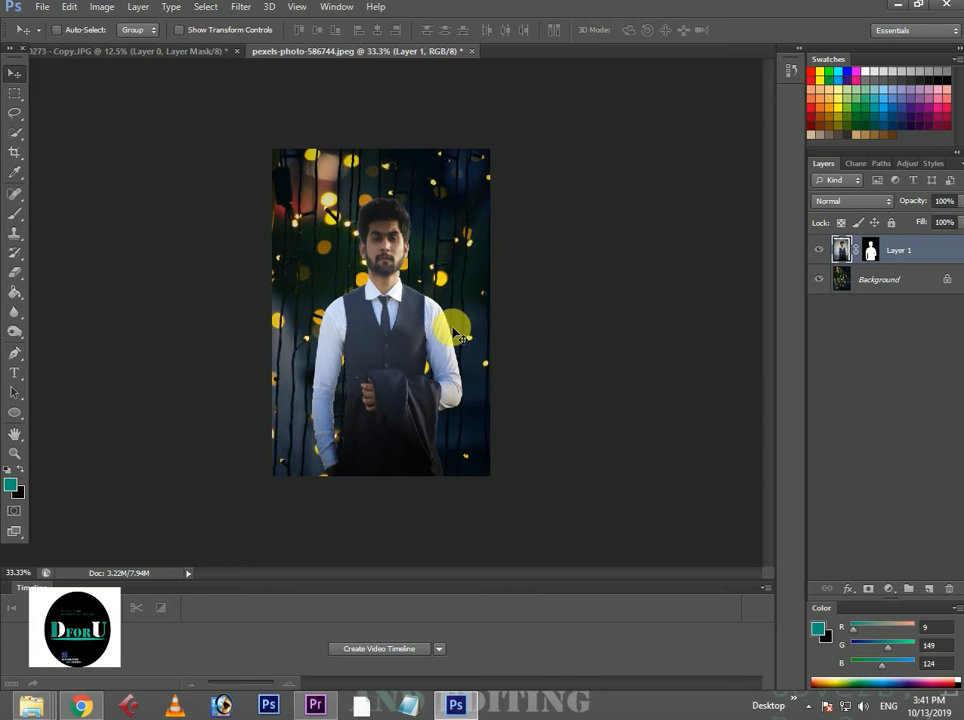
Start a 21 px Tilt-Shift blur on the Background layer with its focus area moved below the image's lower edge.
{"action": "left_click", "coordinate": [885, 282]}
{"action": "left_click", "coordinate": [174, 10]}
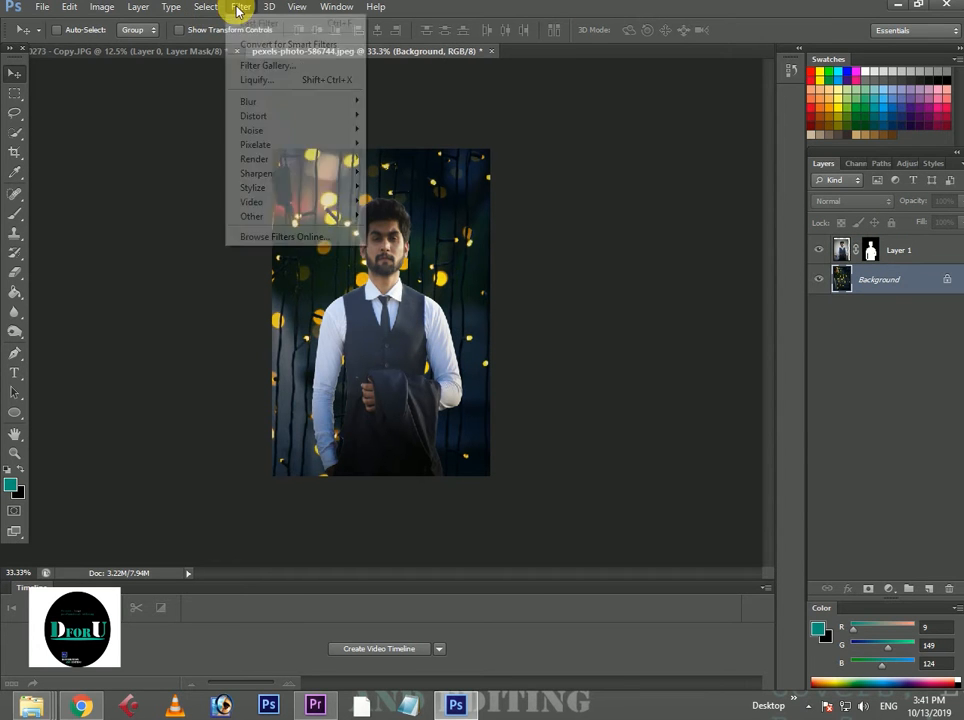
{"action": "mouse_move", "coordinate": [256, 101]}
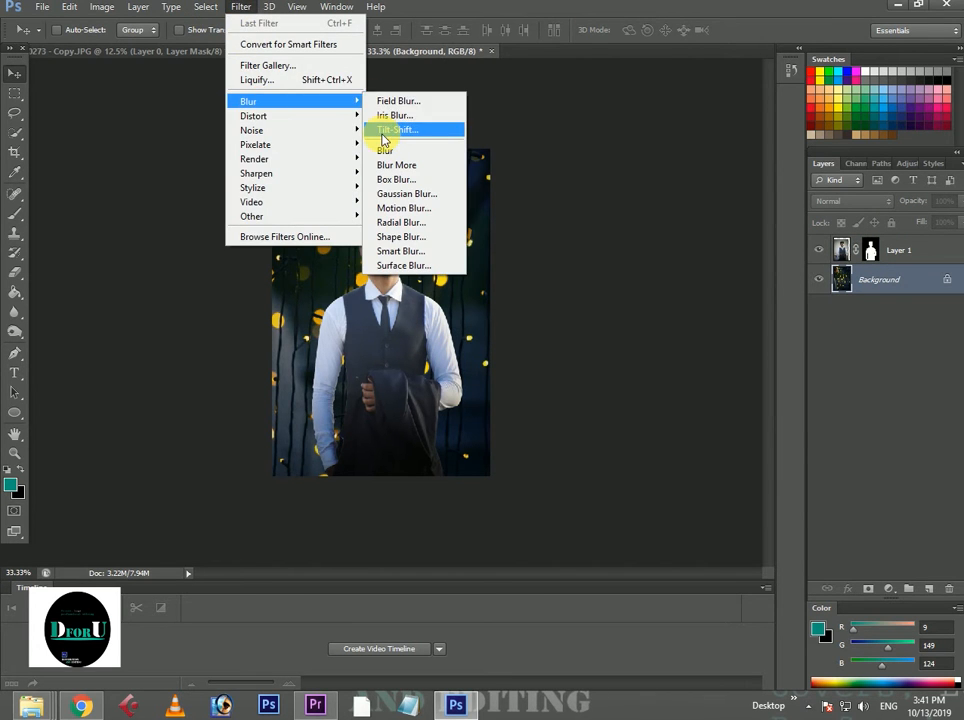
{"action": "left_click", "coordinate": [385, 131]}
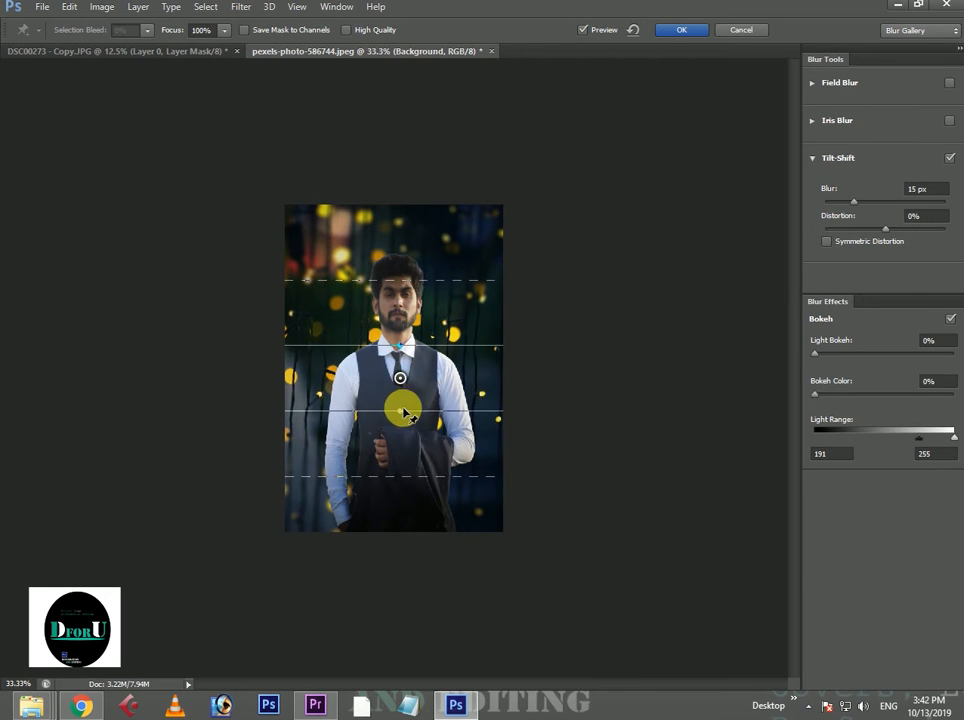
{"action": "left_click_drag", "start_coordinate": [405, 414], "coordinate": [396, 585]}
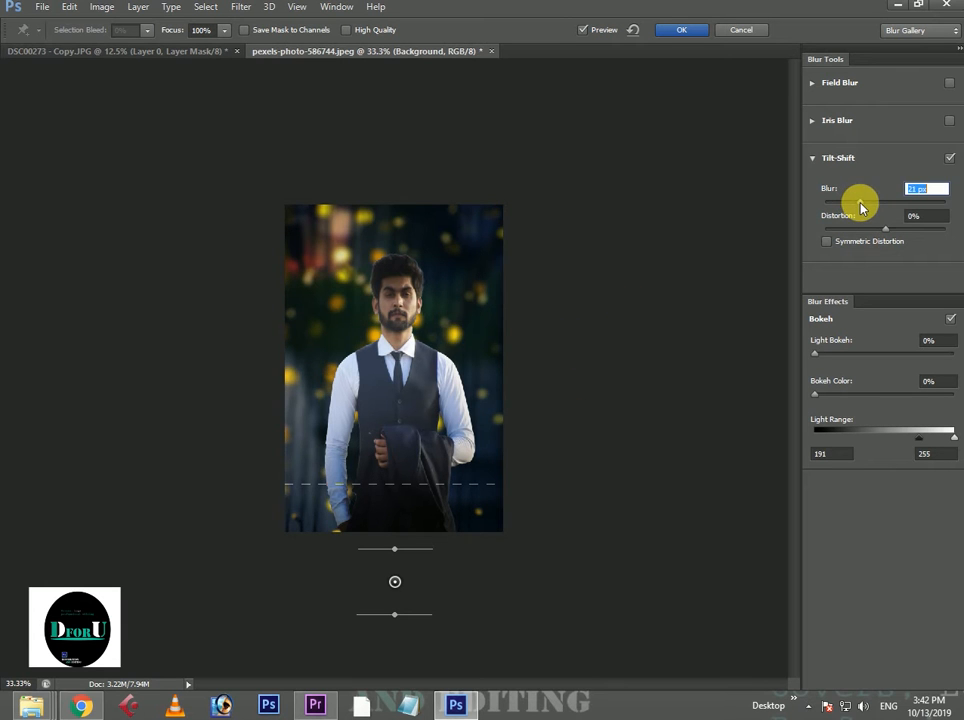
Apply the Tilt-Shift blur with distortion -16%, light bokeh 20%, bokeh color 15% and a light range of 207 to 255.
{"action": "left_click", "coordinate": [878, 230]}
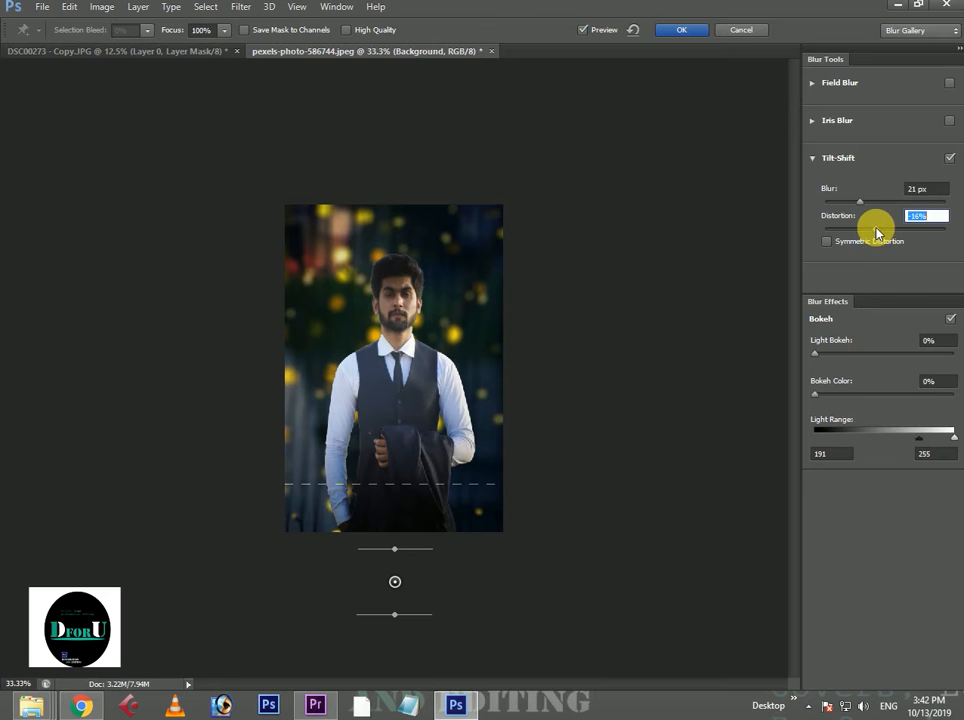
{"action": "left_click_drag", "start_coordinate": [816, 353], "coordinate": [837, 398]}
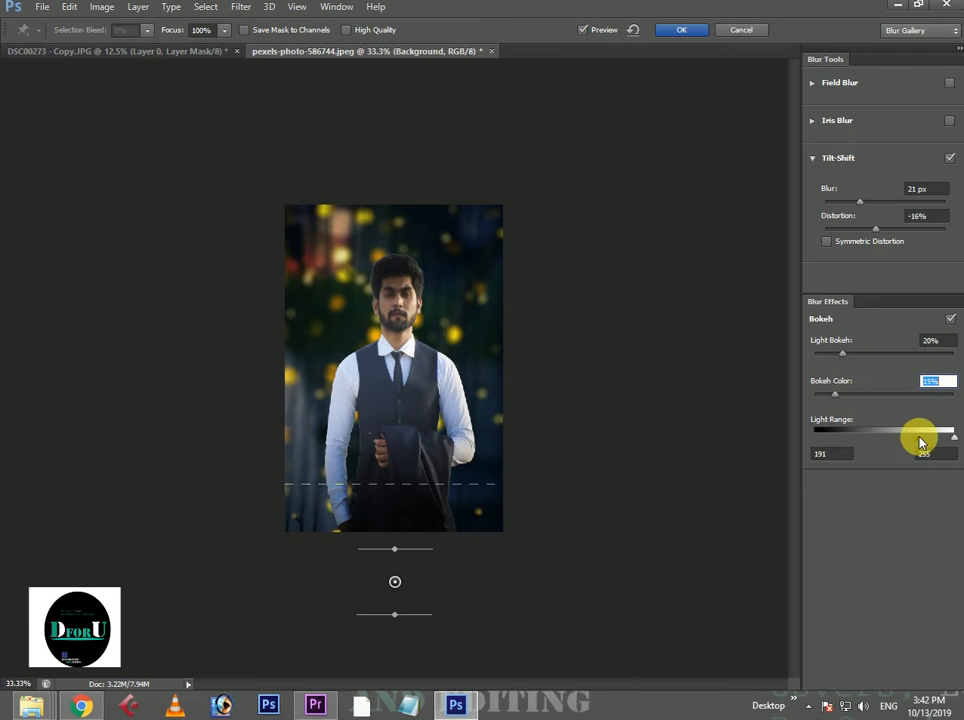
{"action": "left_click_drag", "start_coordinate": [921, 441], "coordinate": [929, 441]}
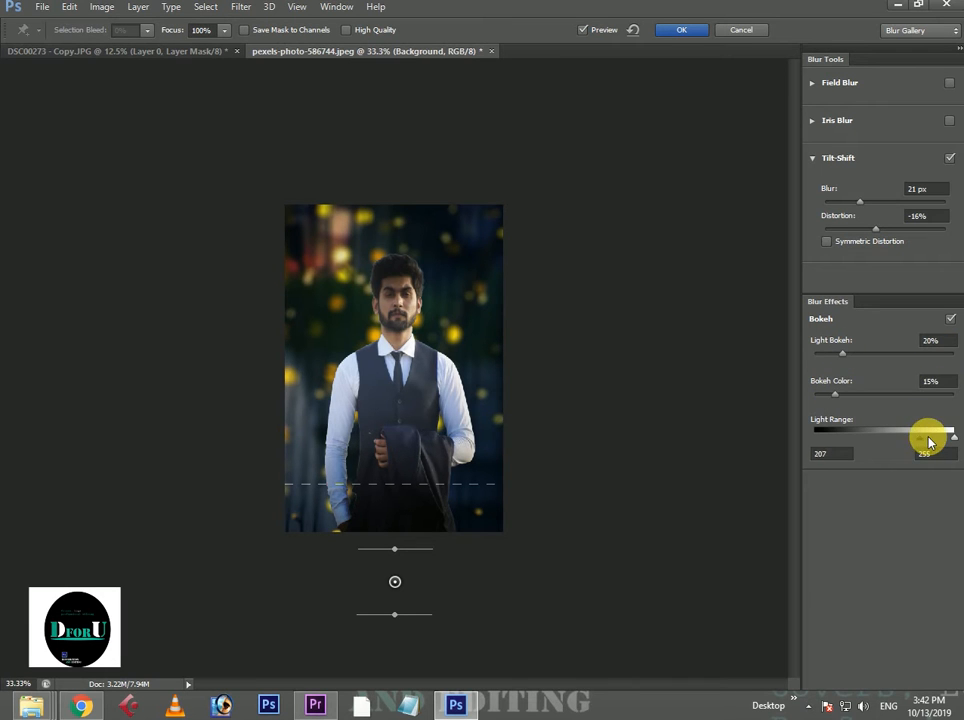
{"action": "left_click", "coordinate": [682, 32]}
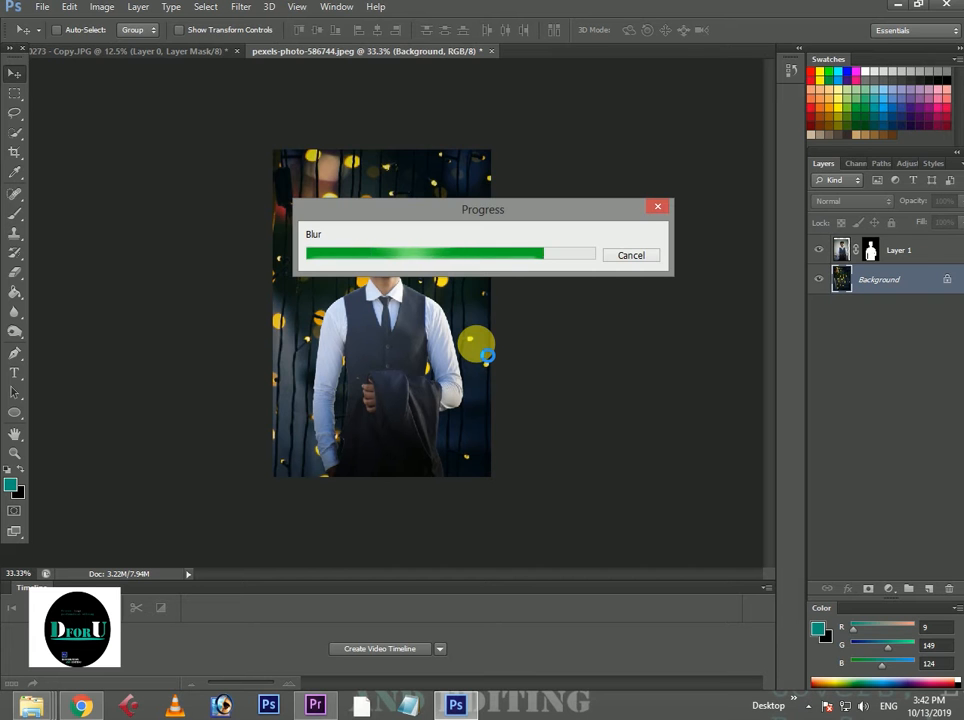
Brighten the Background layer with a Curves adjustment that raises input 193 to output 211.
{"action": "key", "text": "ctrl+plus"}
{"action": "key", "text": "ctrl+plus"}
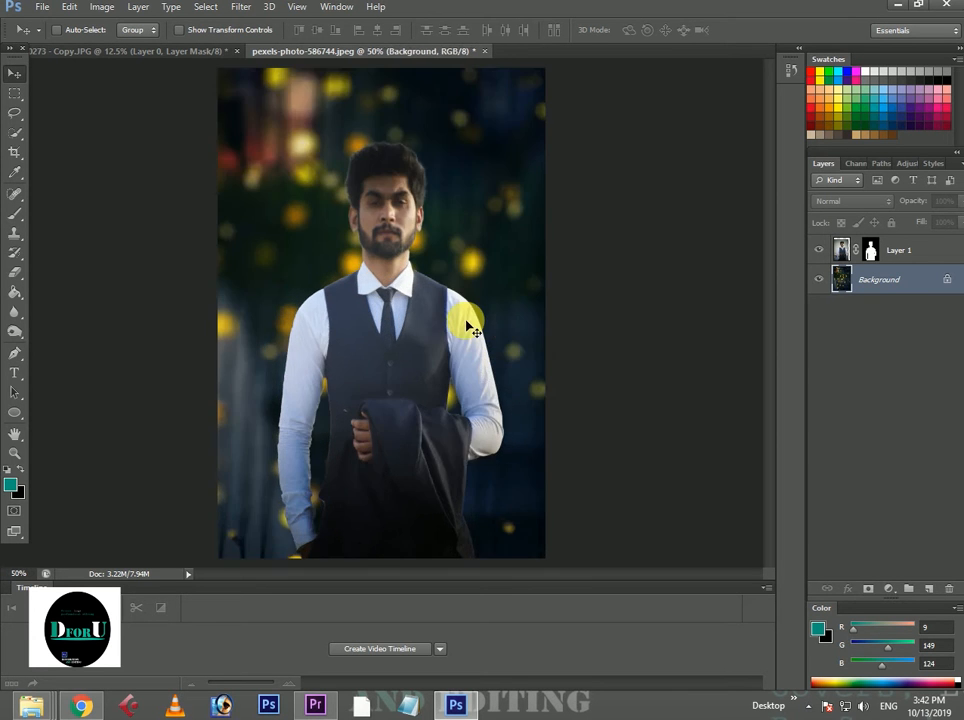
{"action": "key", "text": "ctrl+minus"}
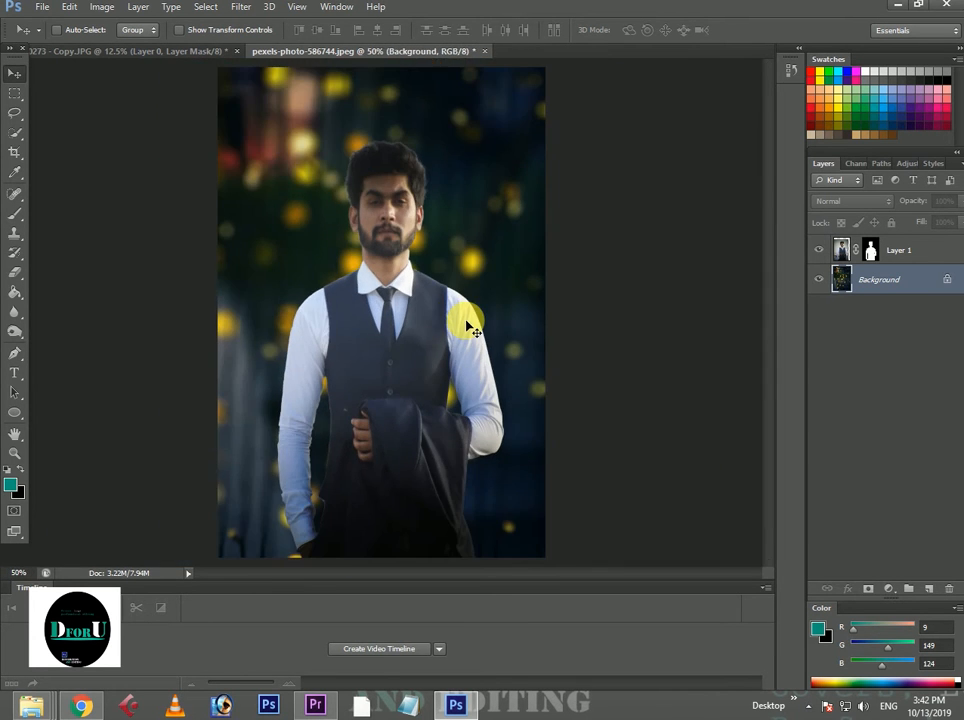
{"action": "key", "text": "ctrl+m"}
{"action": "mouse_move", "coordinate": [802, 270]}
{"action": "left_mouse_down"}
{"action": "mouse_move", "coordinate": [811, 262]}
{"action": "mouse_move", "coordinate": [803, 254]}
{"action": "left_mouse_up"}
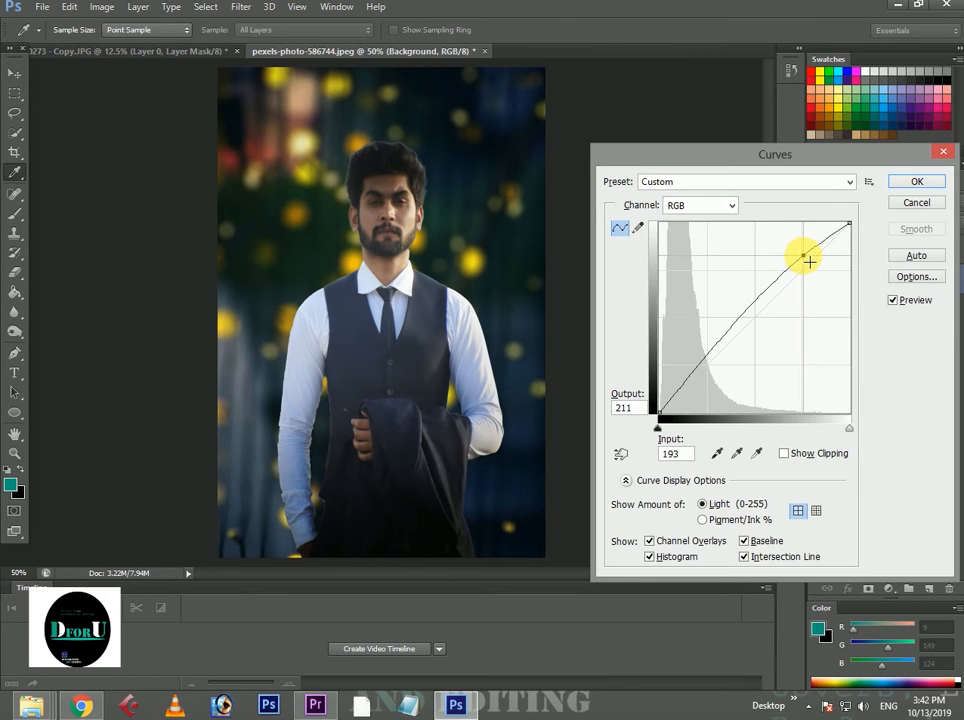
{"action": "left_click", "coordinate": [916, 181]}
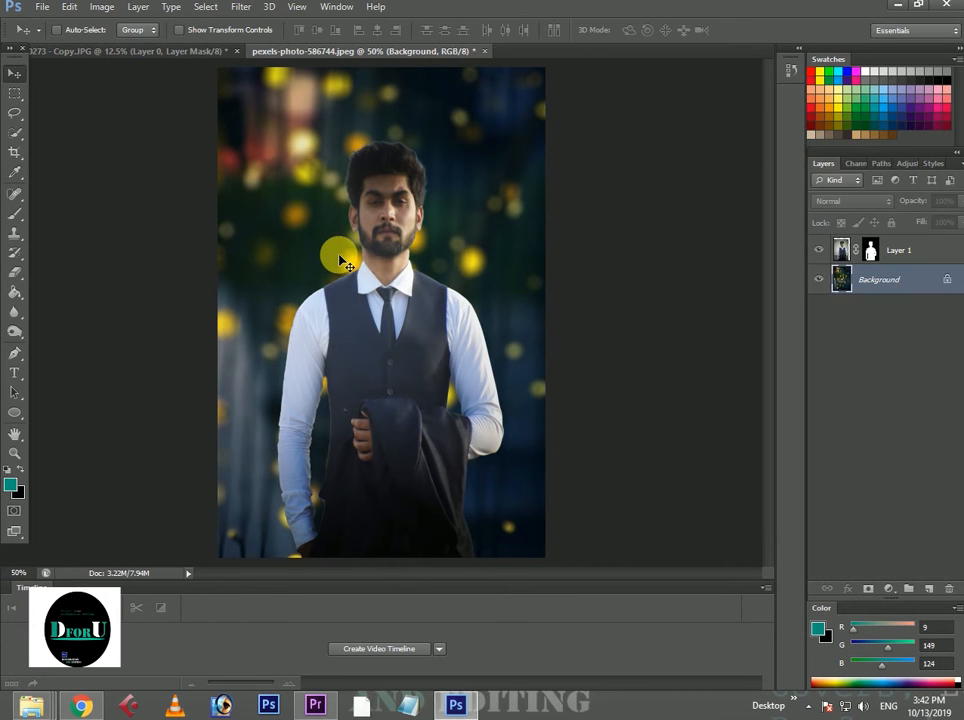
{"action": "key", "text": "ctrl+minus"}
{"action": "key", "text": "ctrl+minus"}
{"action": "key", "text": "ctrl+plus"}
{"action": "key", "text": "ctrl+plus"}
{"action": "key", "text": "ctrl+plus"}
{"action": "key", "text": "ctrl+minus"}
{"action": "key", "text": "ctrl+minus"}
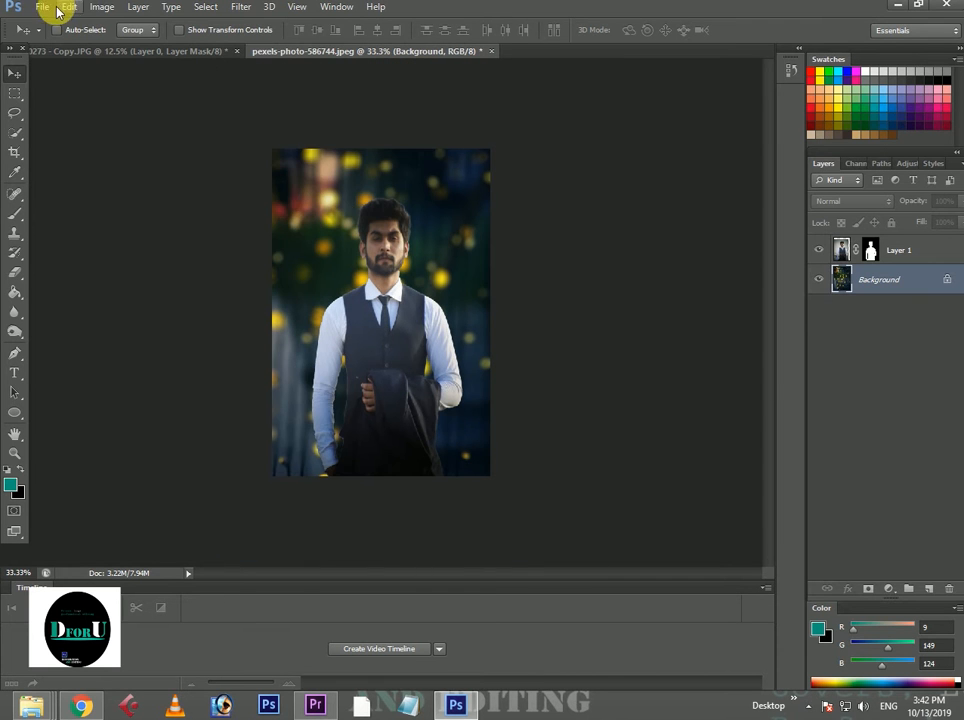
Apply a Brightness/Contrast adjustment to the Background layer with brightness 38 and contrast -2.
{"action": "left_click", "coordinate": [102, 7]}
{"action": "mouse_move", "coordinate": [237, 41]}
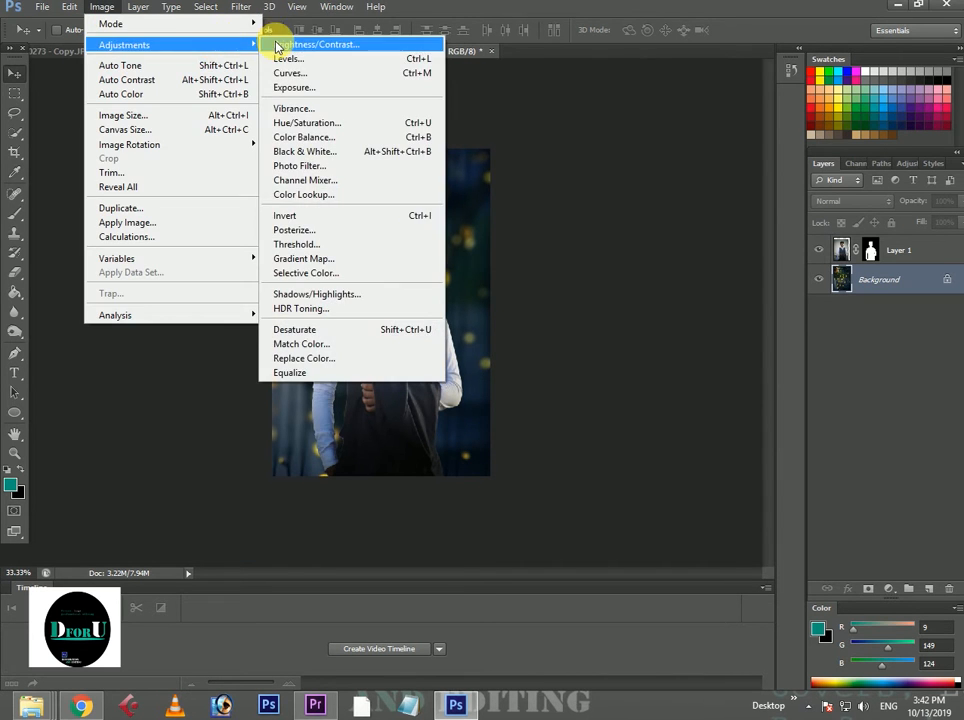
{"action": "left_click", "coordinate": [279, 47]}
{"action": "left_click_drag", "start_coordinate": [636, 259], "coordinate": [652, 302]}
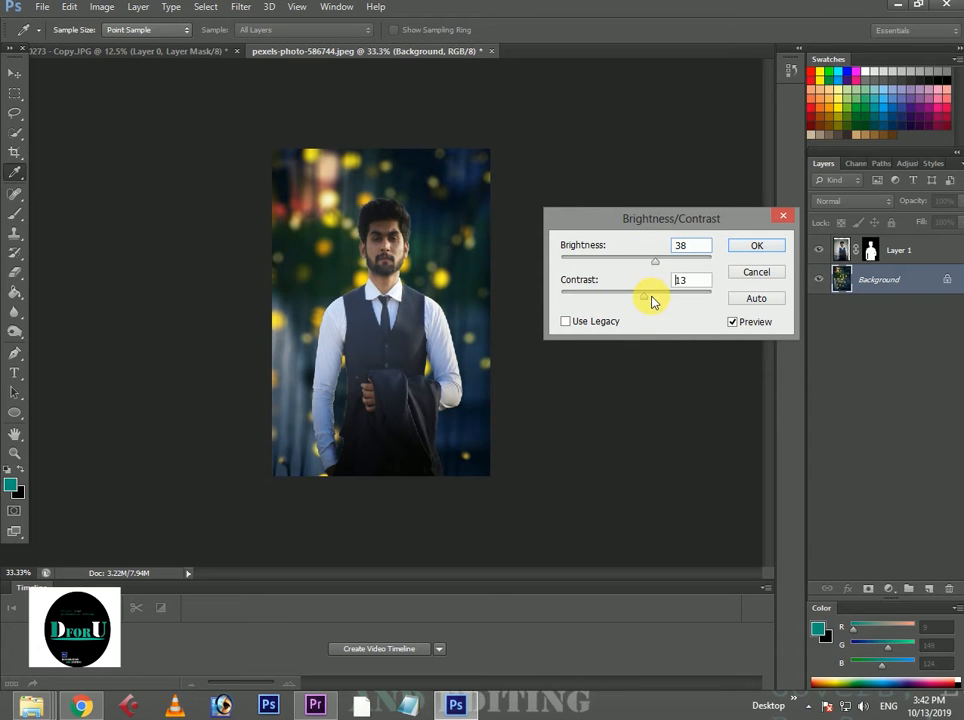
{"action": "left_click", "coordinate": [750, 249]}
Apply an Exposure adjustment to the Background layer with exposure +0.11, offset 0 and gamma correction 1.00.
{"action": "left_click", "coordinate": [104, 8]}
{"action": "left_click", "coordinate": [315, 19]}
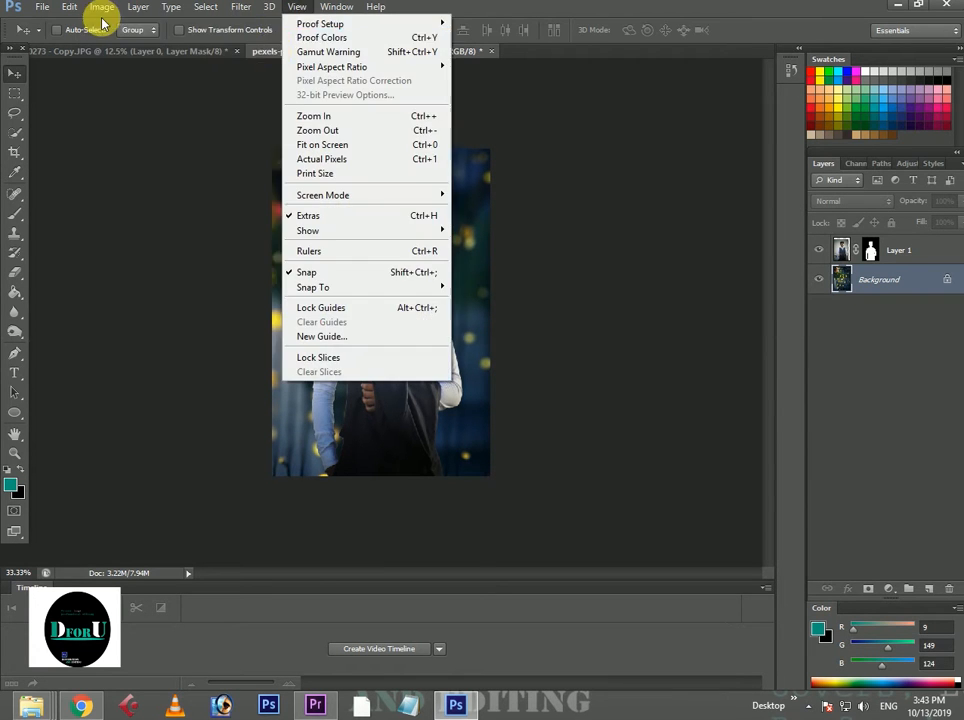
{"action": "mouse_move", "coordinate": [103, 12]}
{"action": "mouse_move", "coordinate": [109, 43]}
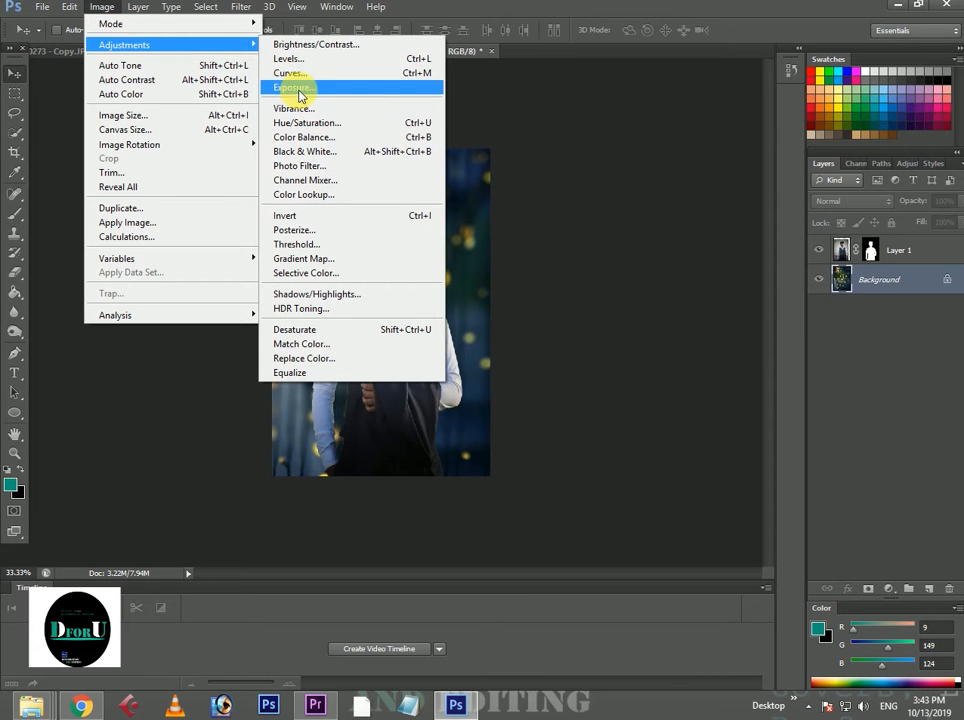
{"action": "left_click", "coordinate": [296, 88]}
{"action": "left_click_drag", "start_coordinate": [716, 251], "coordinate": [722, 284]}
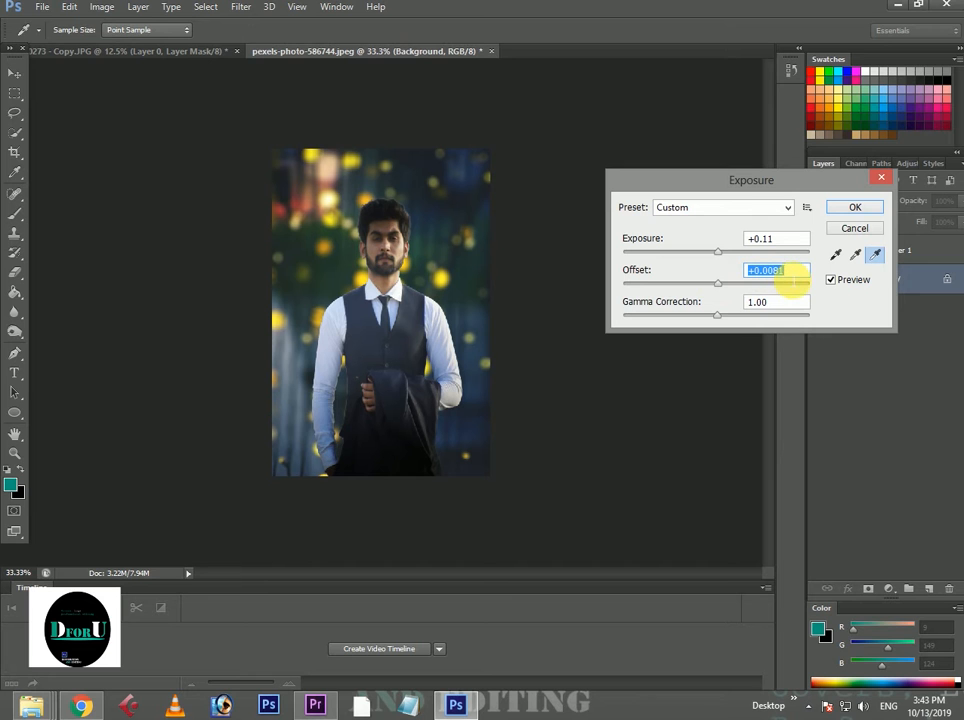
{"action": "type", "text": "0"}
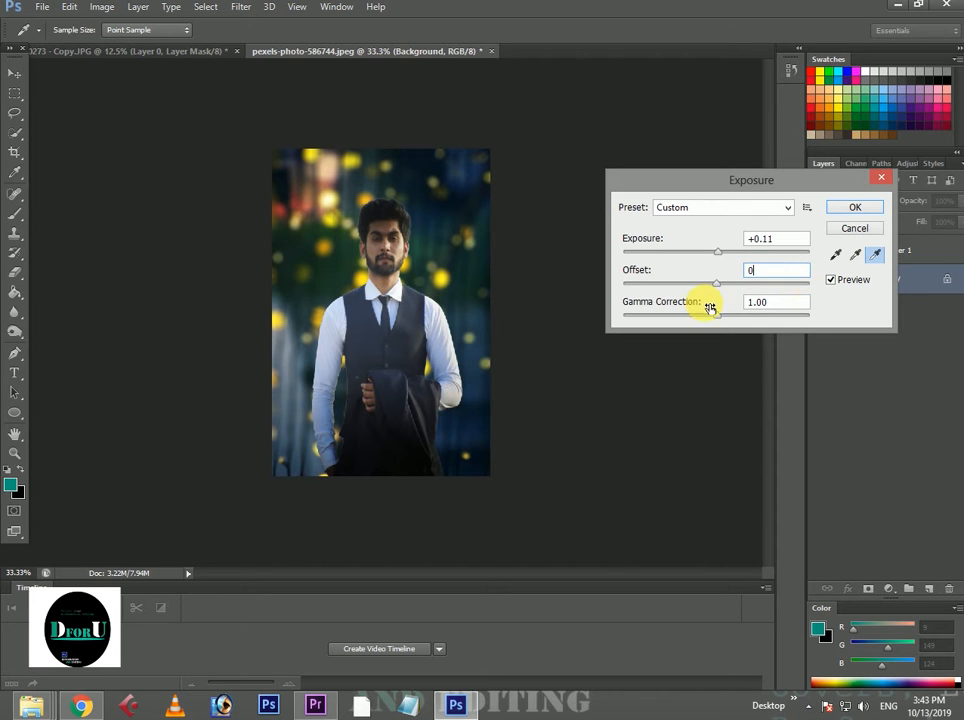
{"action": "left_click_drag", "start_coordinate": [718, 318], "coordinate": [717, 316]}
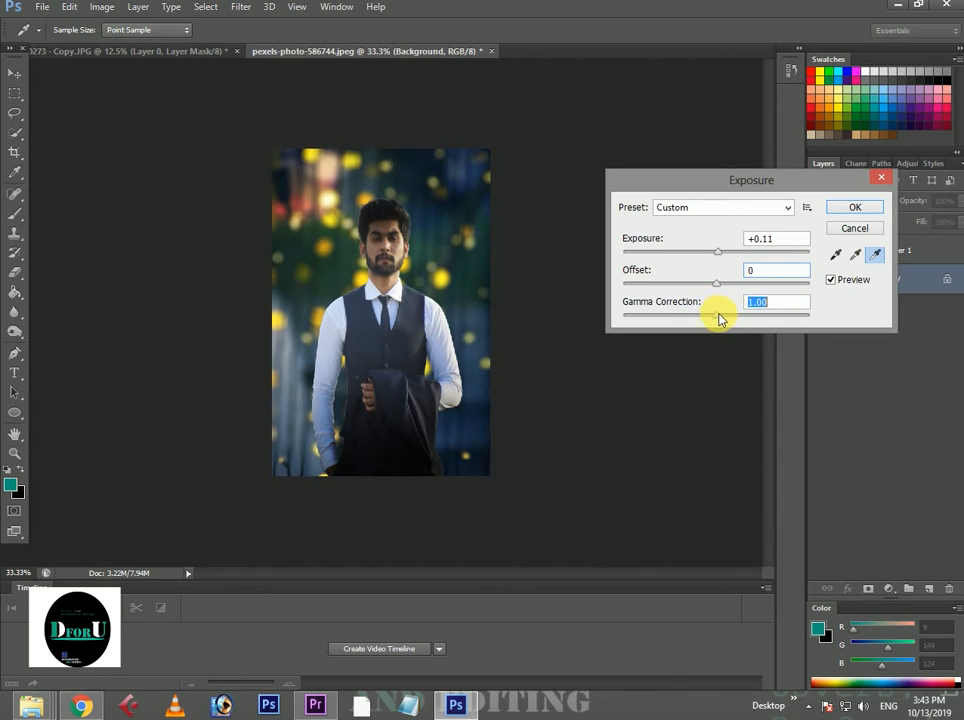
{"action": "left_click", "coordinate": [833, 213]}
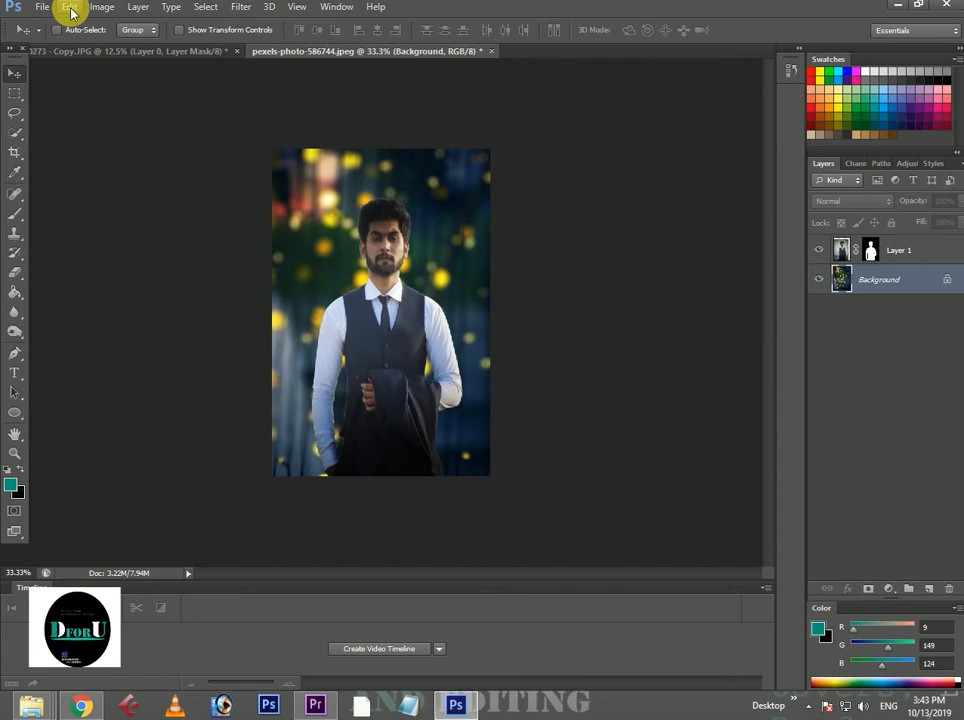
Start a Selective Color adjustment on the Background layer and set the Reds to cyan -31%, yellow about -6% and black -1%.
{"action": "left_click", "coordinate": [102, 7]}
{"action": "mouse_move", "coordinate": [124, 45]}
{"action": "left_click", "coordinate": [330, 274]}
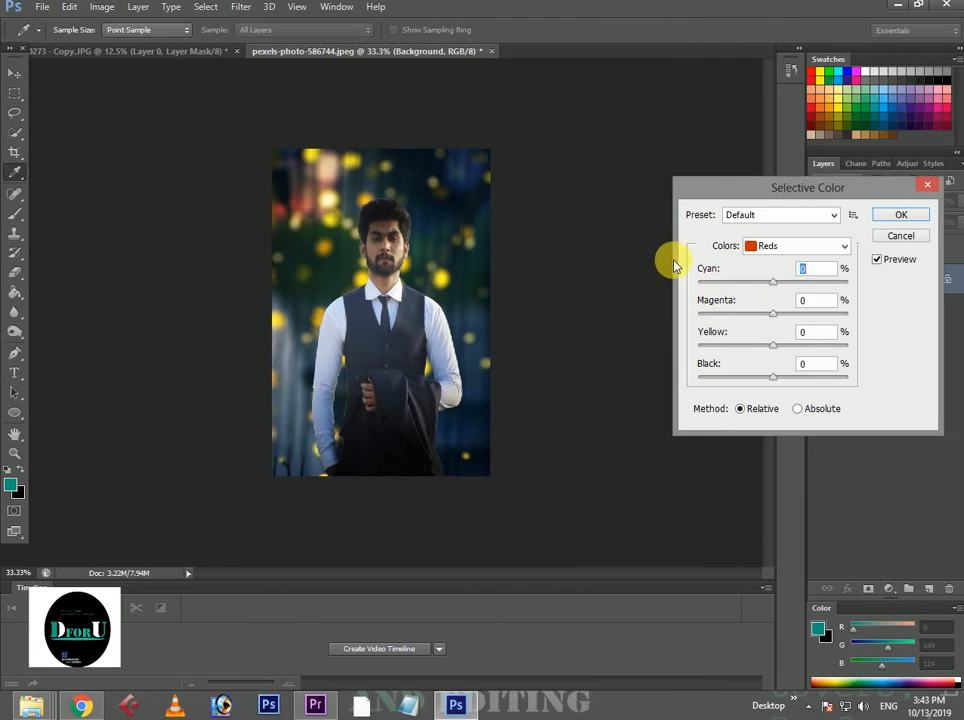
{"action": "left_click_drag", "start_coordinate": [783, 285], "coordinate": [753, 288]}
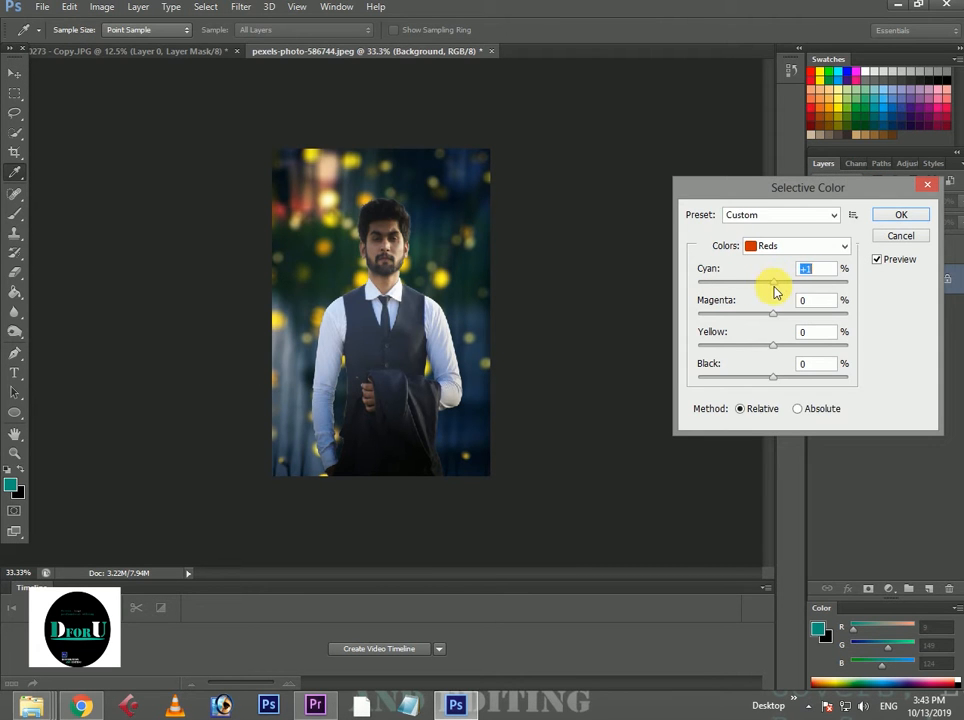
{"action": "left_click_drag", "start_coordinate": [775, 381], "coordinate": [767, 383]}
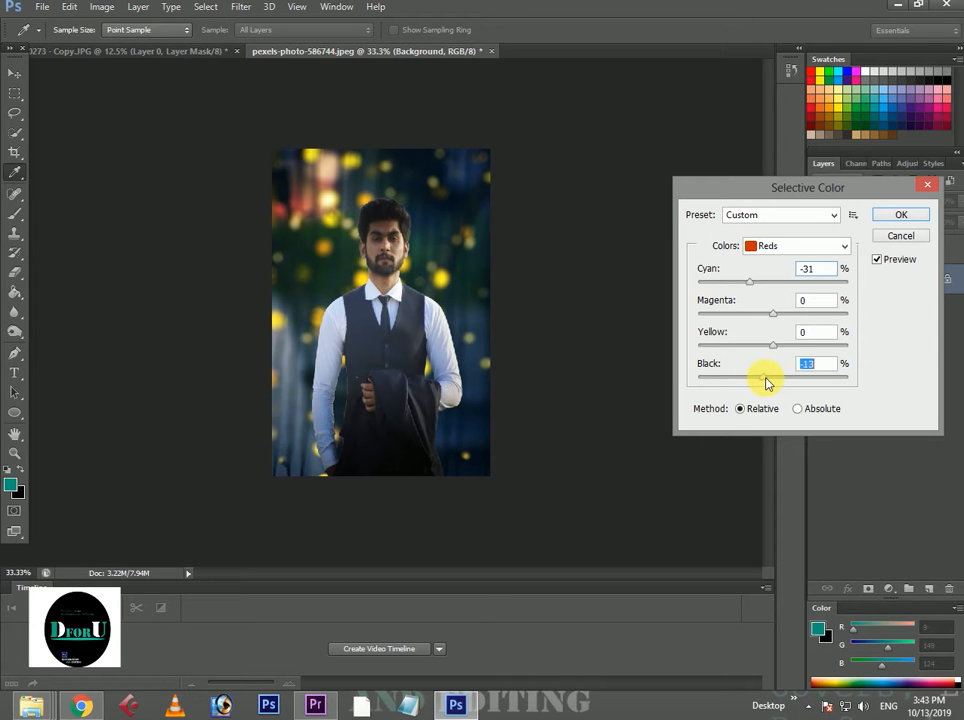
{"action": "left_click", "coordinate": [772, 346]}
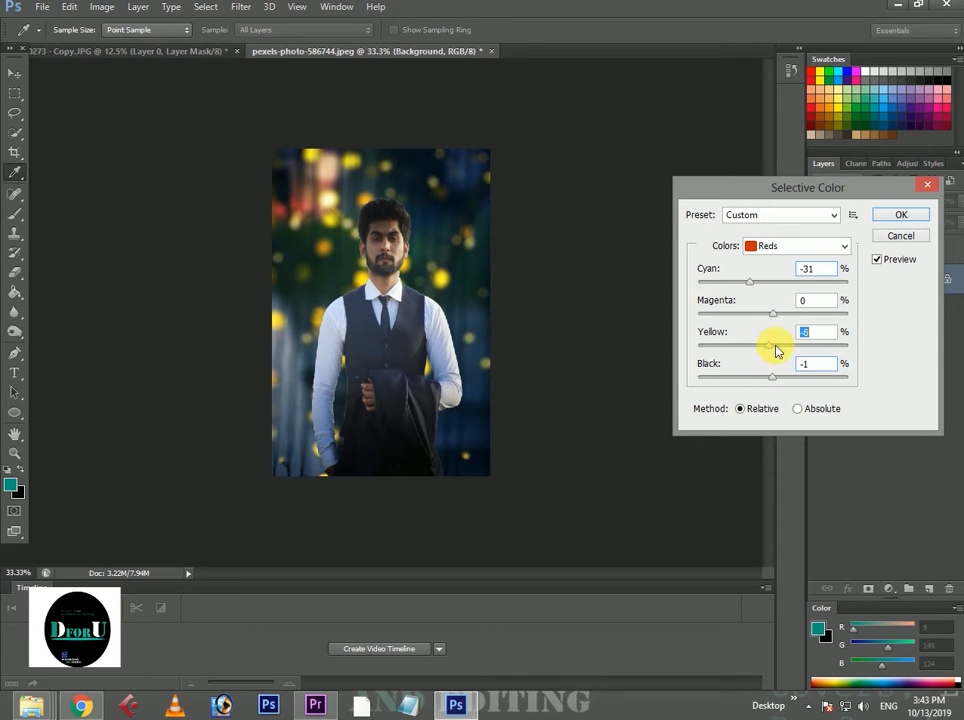
Set the Yellows in Selective Color to cyan -17%, magenta +74%, yellow -17% and black -10%.
{"action": "left_click", "coordinate": [760, 245]}
{"action": "left_click", "coordinate": [768, 262]}
{"action": "left_click_drag", "start_coordinate": [775, 380], "coordinate": [828, 313]}
{"action": "left_click", "coordinate": [775, 287]}
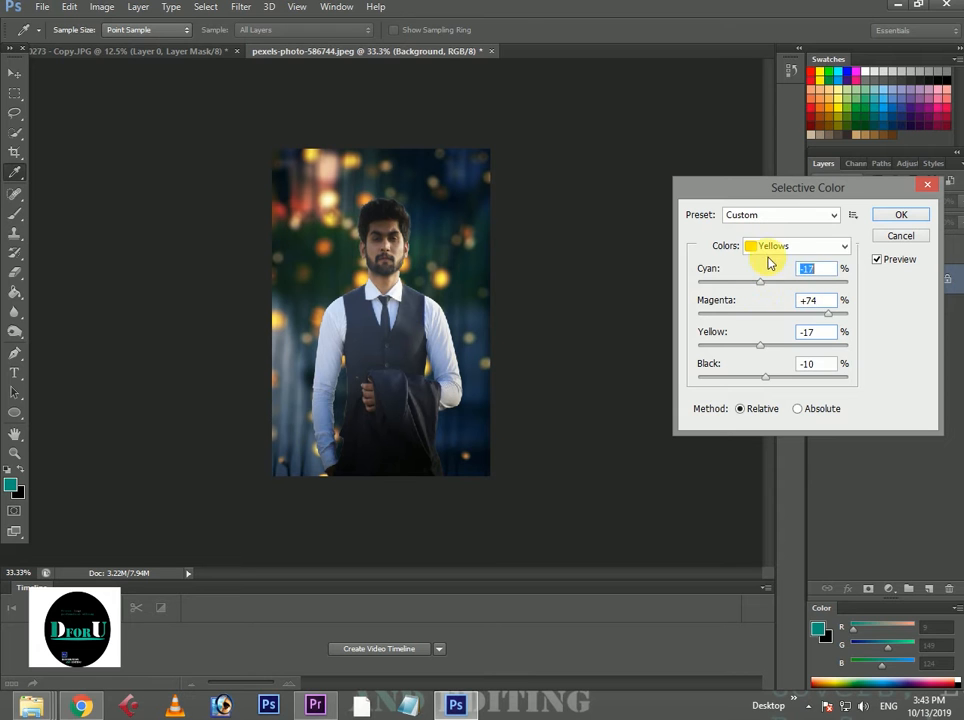
Set the Greens in Selective Color to yellow -100% and black +28%, and try other magenta and cyan amounts.
{"action": "left_click", "coordinate": [770, 246]}
{"action": "left_click", "coordinate": [780, 292]}
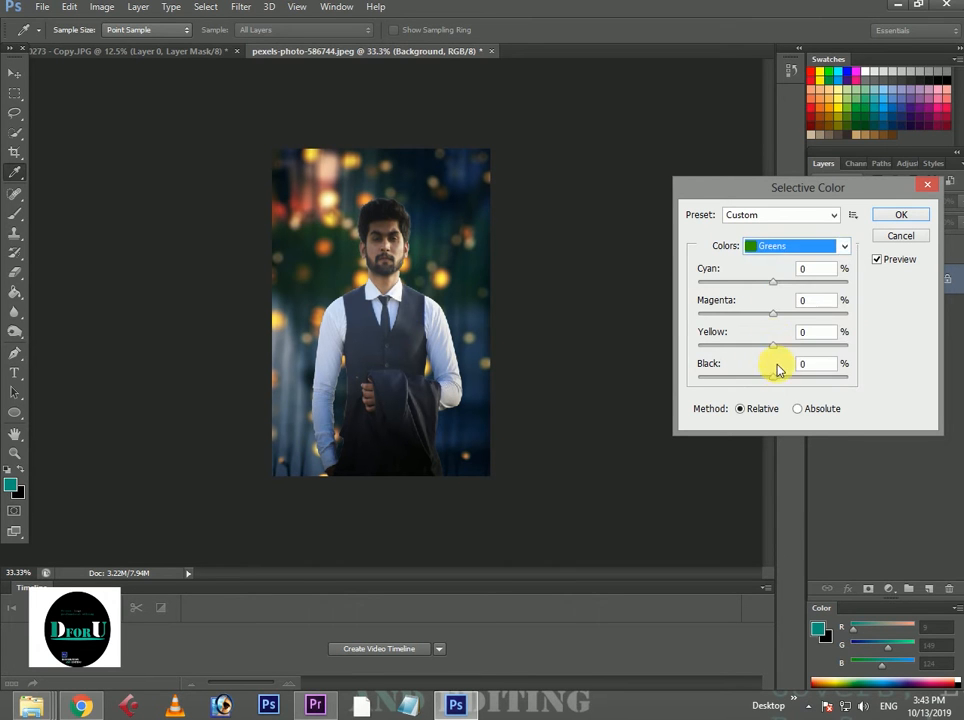
{"action": "left_click_drag", "start_coordinate": [773, 377], "coordinate": [667, 372]}
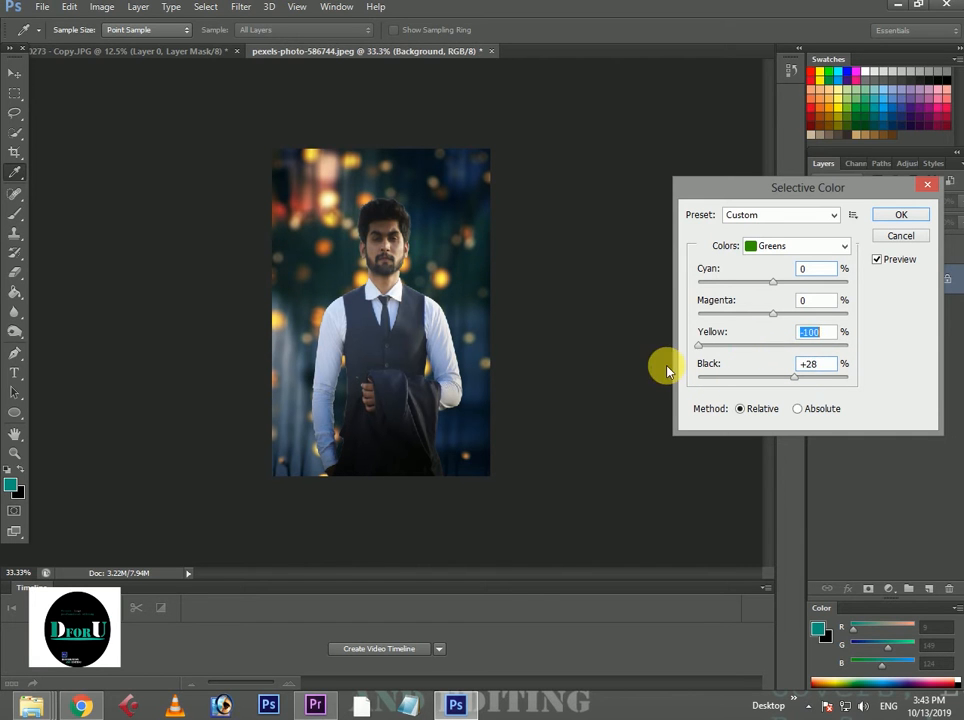
{"action": "left_click_drag", "start_coordinate": [771, 314], "coordinate": [745, 290]}
{"action": "left_click", "coordinate": [781, 284]}
Set the Cyans in Selective Color to magenta +70%, yellow -48% and black +96%, and adjust their cyan amount.
{"action": "left_click", "coordinate": [810, 245]}
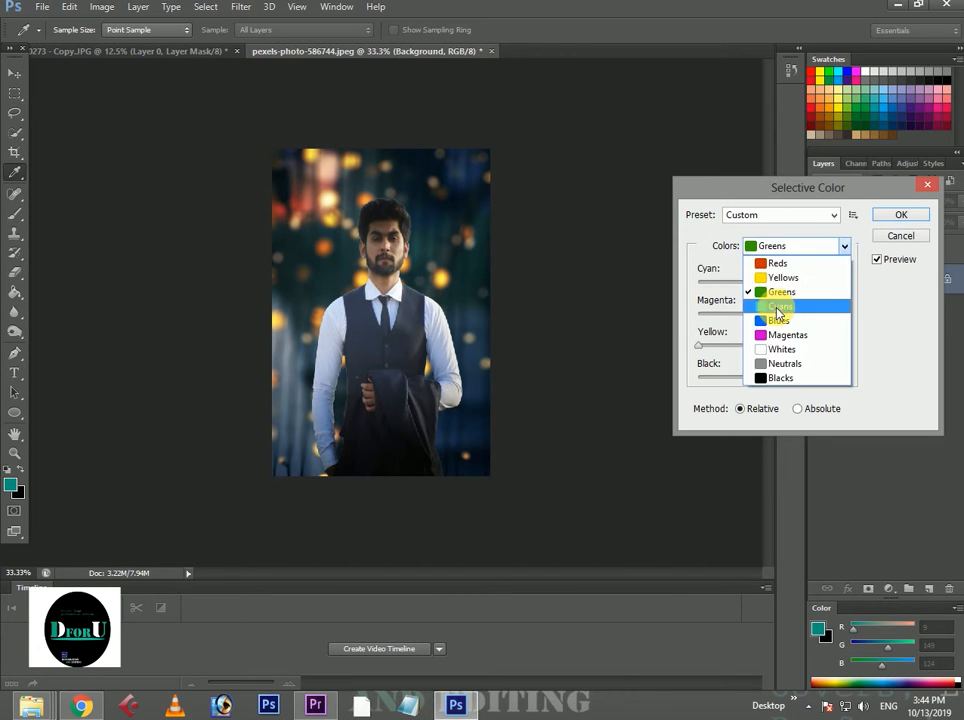
{"action": "left_click", "coordinate": [779, 309]}
{"action": "left_click", "coordinate": [777, 376]}
{"action": "left_click_drag", "start_coordinate": [790, 378], "coordinate": [846, 372]}
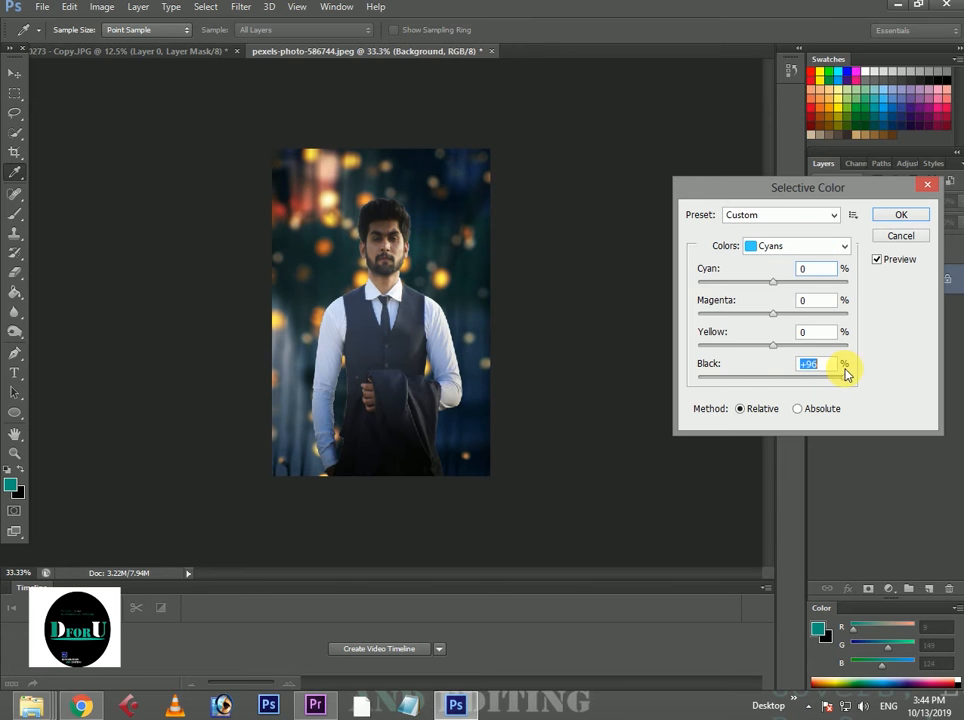
{"action": "left_click_drag", "start_coordinate": [773, 345], "coordinate": [824, 318]}
{"action": "left_click_drag", "start_coordinate": [772, 282], "coordinate": [842, 282]}
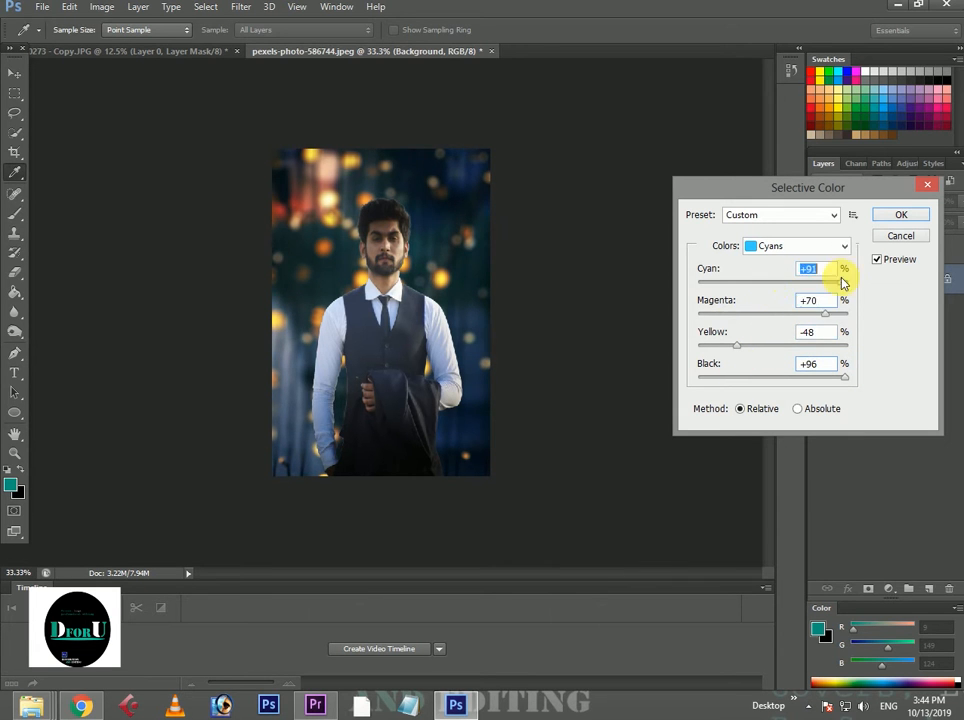
Set the Blues in Selective Color to cyan +73%, magenta +70%, yellow -37% and black +61%.
{"action": "left_click", "coordinate": [755, 247]}
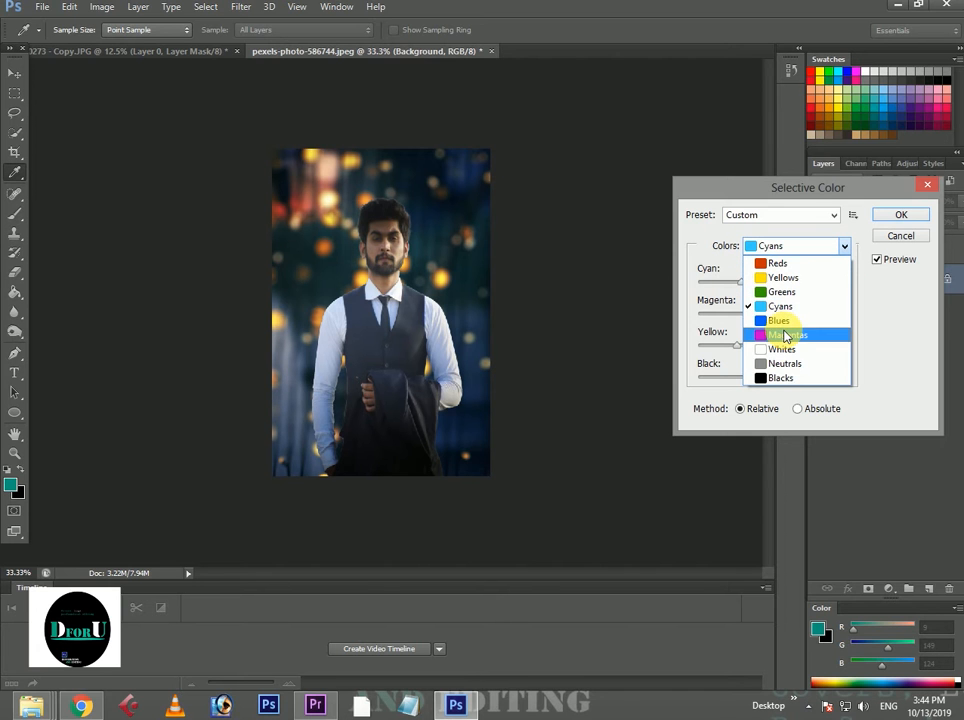
{"action": "left_click", "coordinate": [779, 320]}
{"action": "left_click_drag", "start_coordinate": [773, 378], "coordinate": [746, 369]}
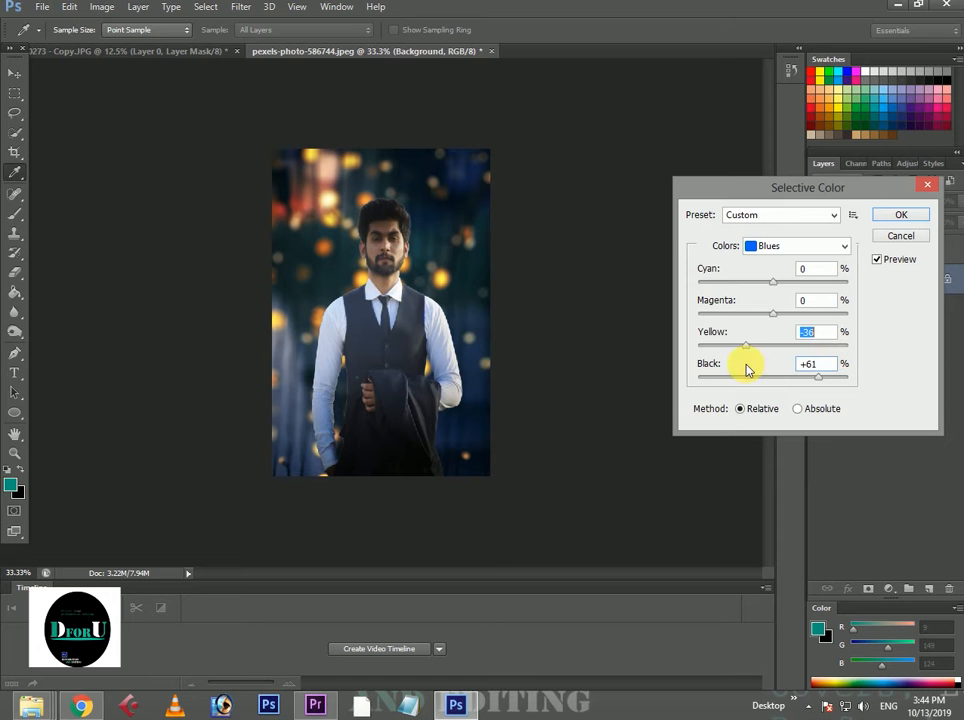
{"action": "left_click_drag", "start_coordinate": [783, 318], "coordinate": [832, 316]}
{"action": "left_click_drag", "start_coordinate": [779, 285], "coordinate": [808, 290]}
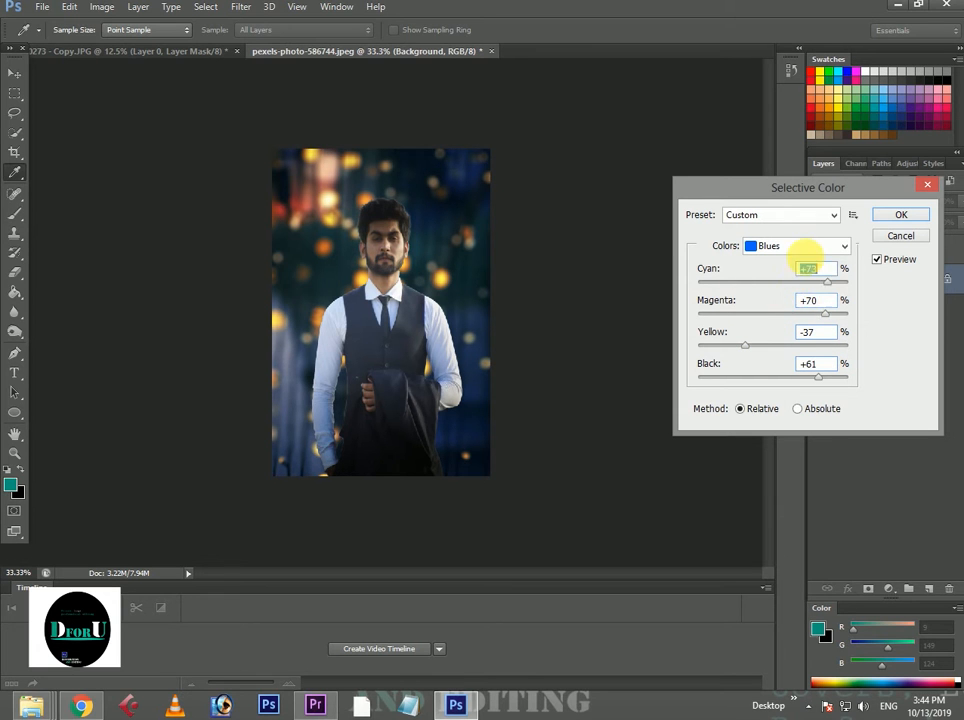
Set the black amount of the Whites in Selective Color to about -5%.
{"action": "left_click", "coordinate": [800, 247]}
{"action": "left_click", "coordinate": [777, 357]}
{"action": "mouse_move", "coordinate": [772, 377]}
{"action": "left_mouse_down"}
{"action": "mouse_move", "coordinate": [747, 380]}
{"action": "mouse_move", "coordinate": [759, 387]}
{"action": "left_mouse_up"}
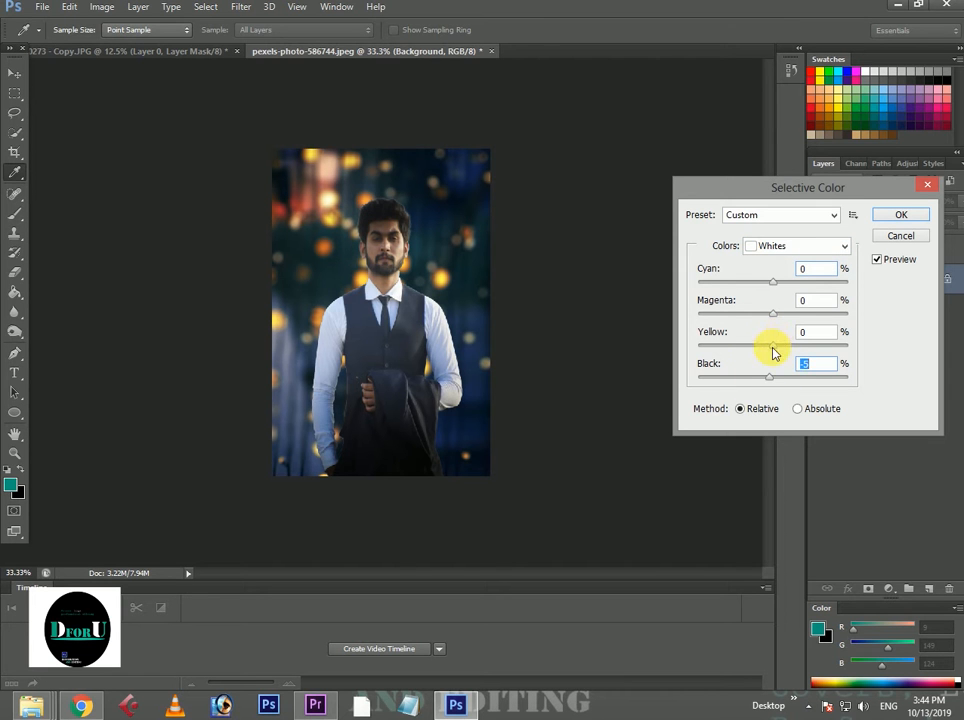
{"action": "left_click", "coordinate": [772, 346]}
{"action": "left_click", "coordinate": [792, 248]}
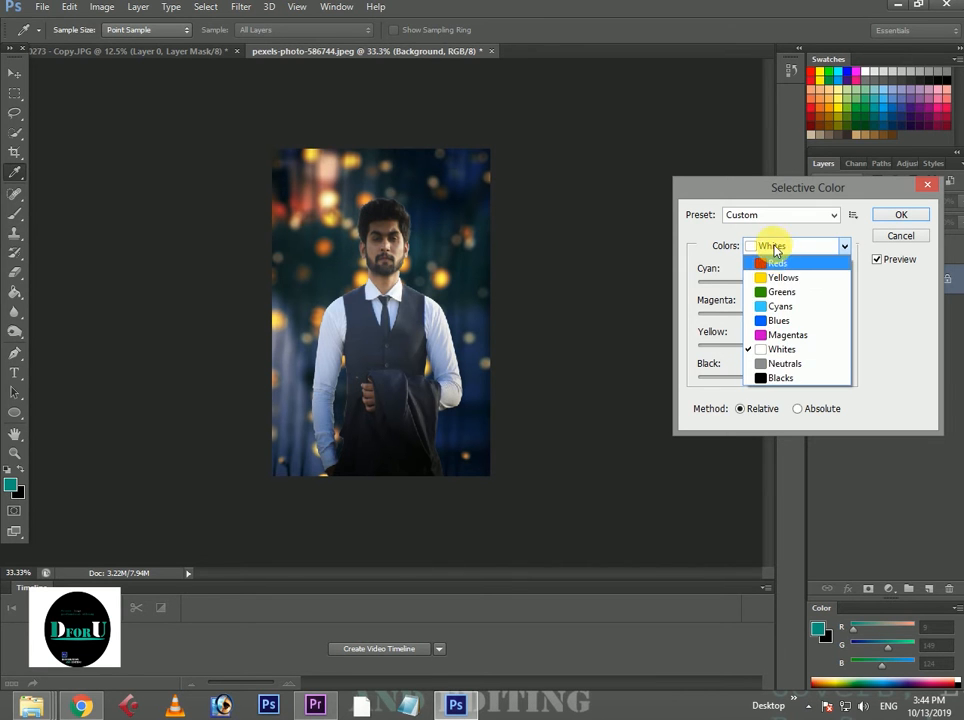
{"action": "left_click", "coordinate": [775, 249]}
{"action": "left_click", "coordinate": [815, 268]}
Set the Neutrals in Selective Color to cyan -1%, magenta +7%, yellow +14% and black +9%.
{"action": "left_click", "coordinate": [792, 246]}
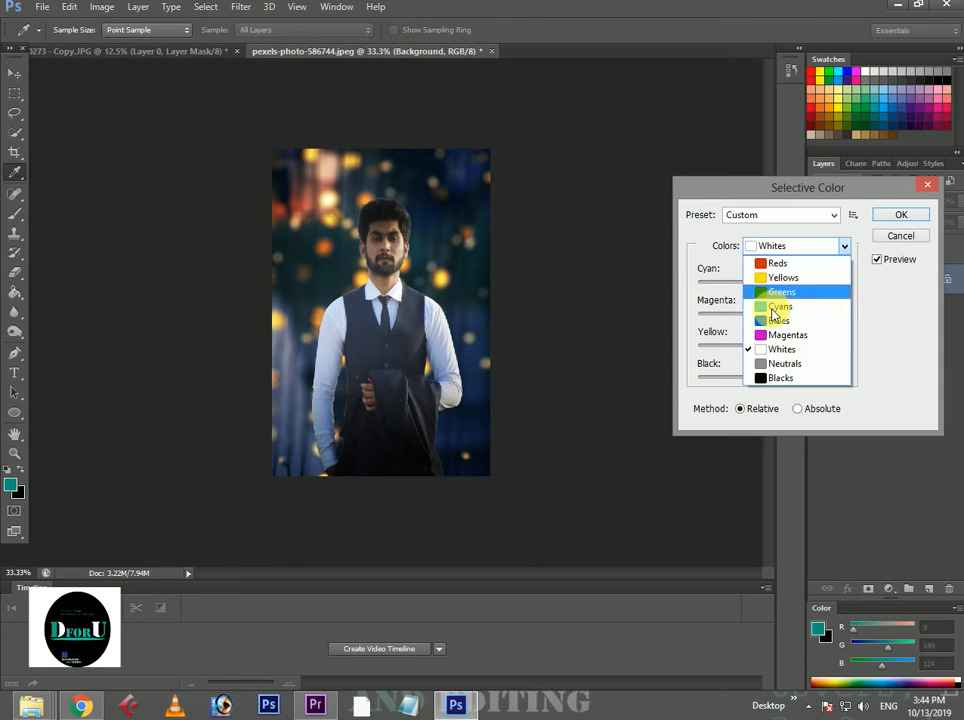
{"action": "left_click", "coordinate": [780, 363]}
{"action": "left_click", "coordinate": [773, 379]}
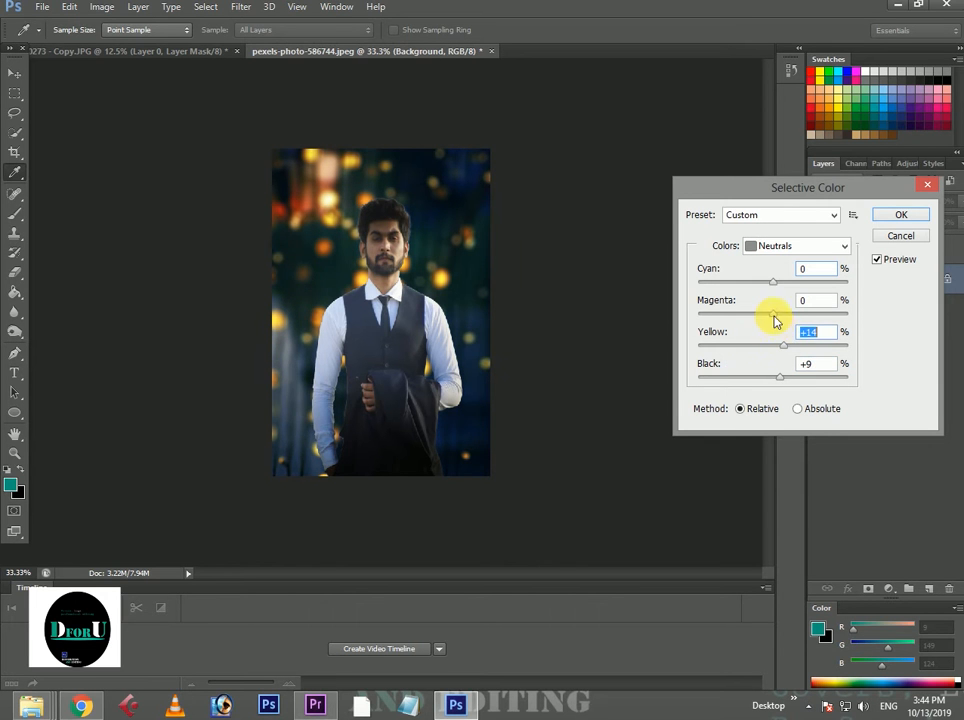
{"action": "left_click_drag", "start_coordinate": [775, 320], "coordinate": [785, 284]}
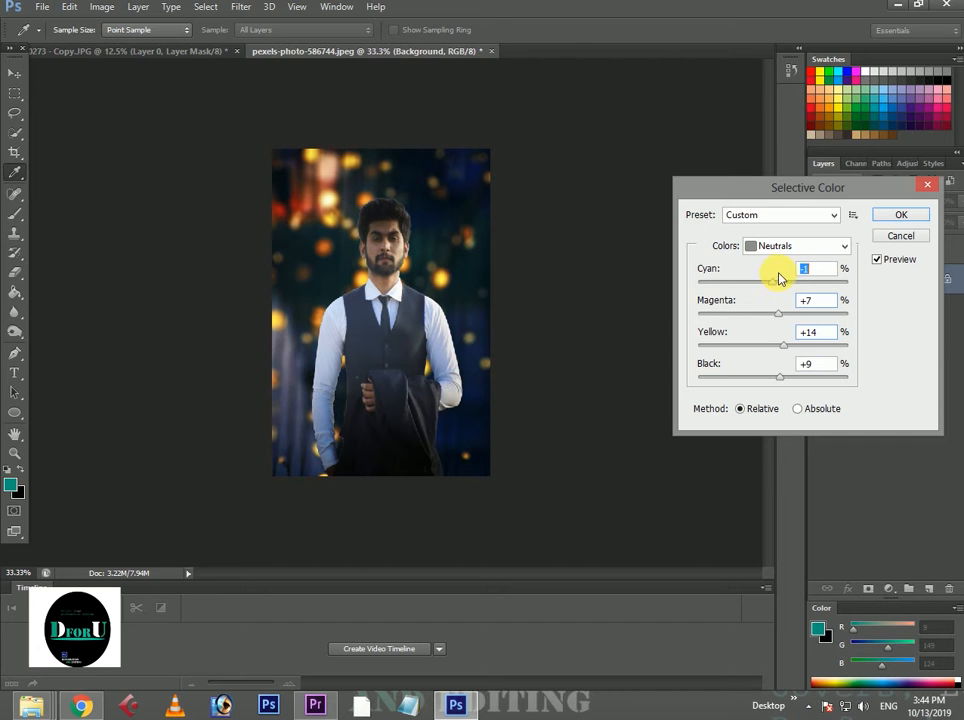
Set the Blacks in Selective Color to cyan -2%, magenta -2%, yellow +1% and black -4%, and apply the adjustment.
{"action": "left_click", "coordinate": [795, 246]}
{"action": "left_click", "coordinate": [791, 379]}
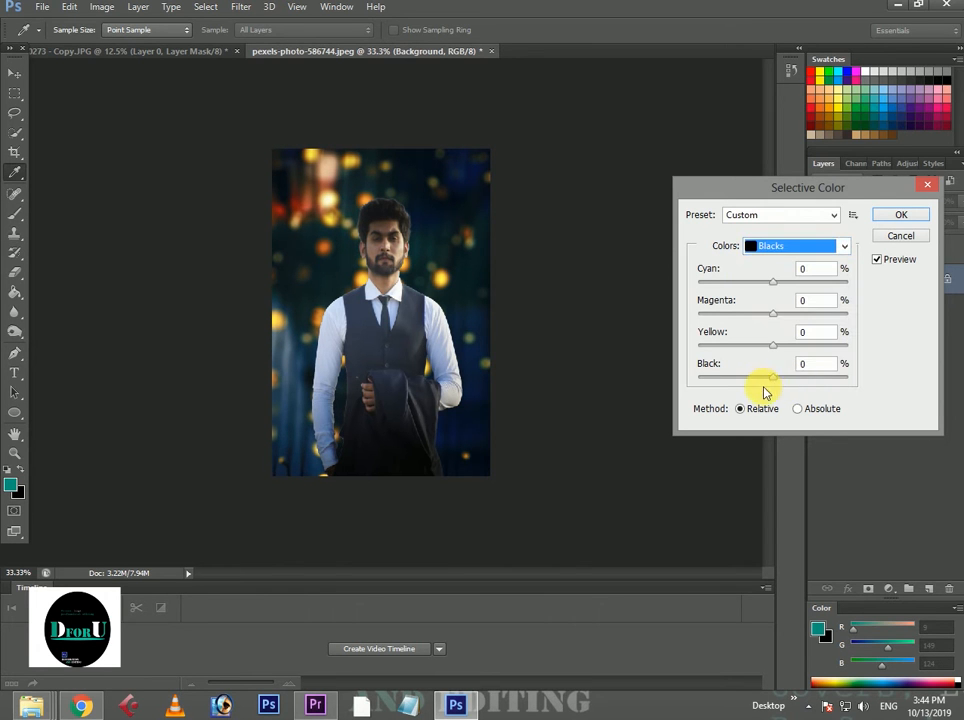
{"action": "left_click_drag", "start_coordinate": [772, 380], "coordinate": [776, 297]}
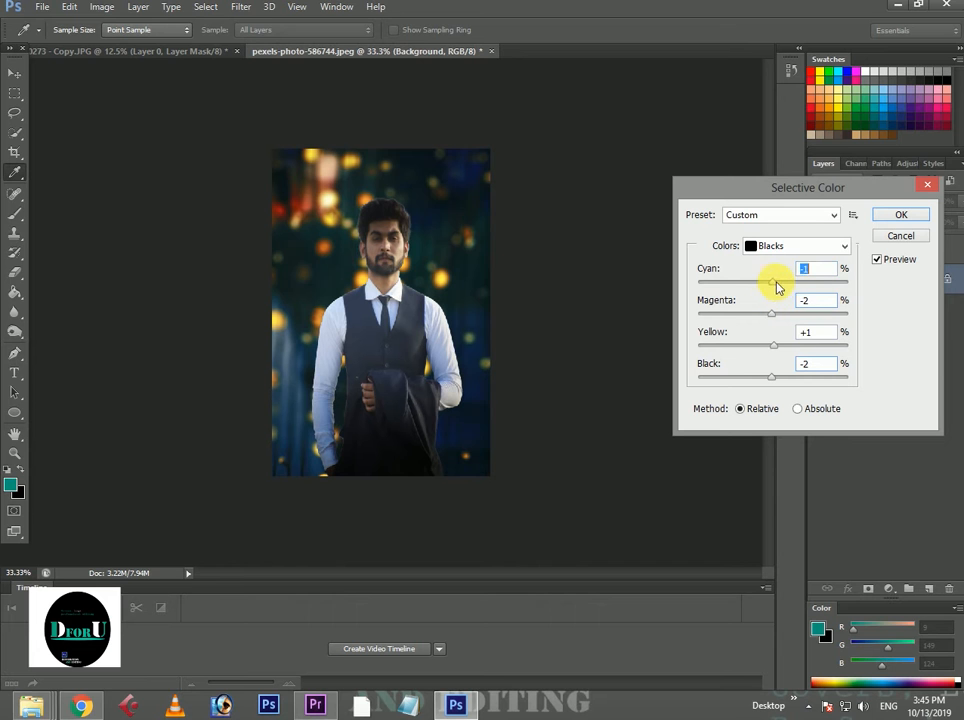
{"action": "left_click", "coordinate": [797, 245]}
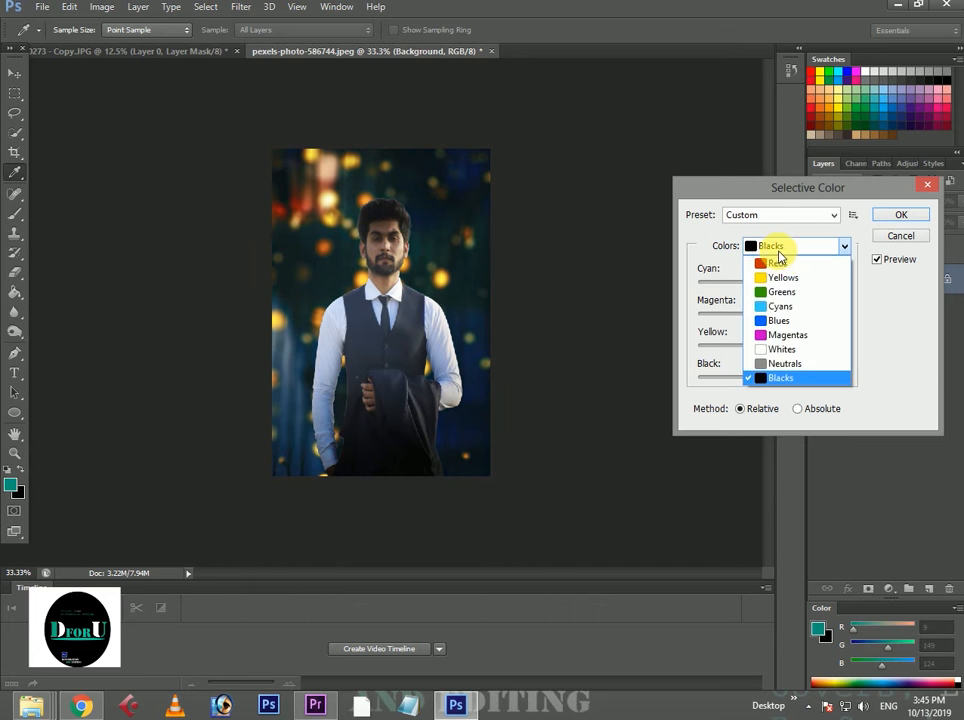
{"action": "left_click", "coordinate": [781, 377]}
{"action": "left_click_drag", "start_coordinate": [769, 379], "coordinate": [771, 385]}
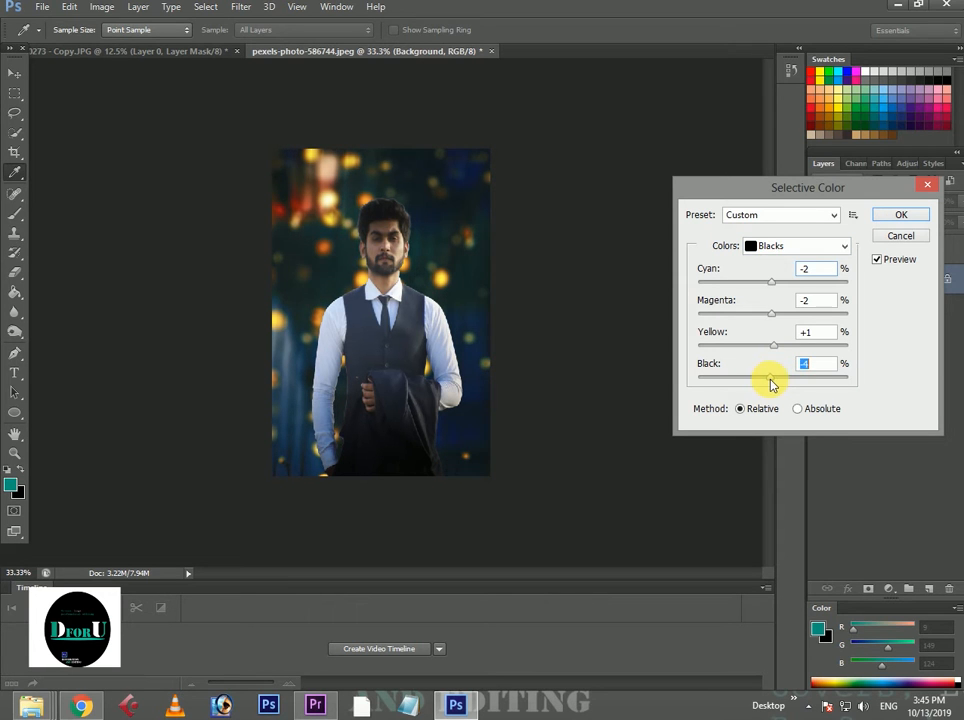
{"action": "key", "text": "Return"}
{"action": "key", "text": "v"}
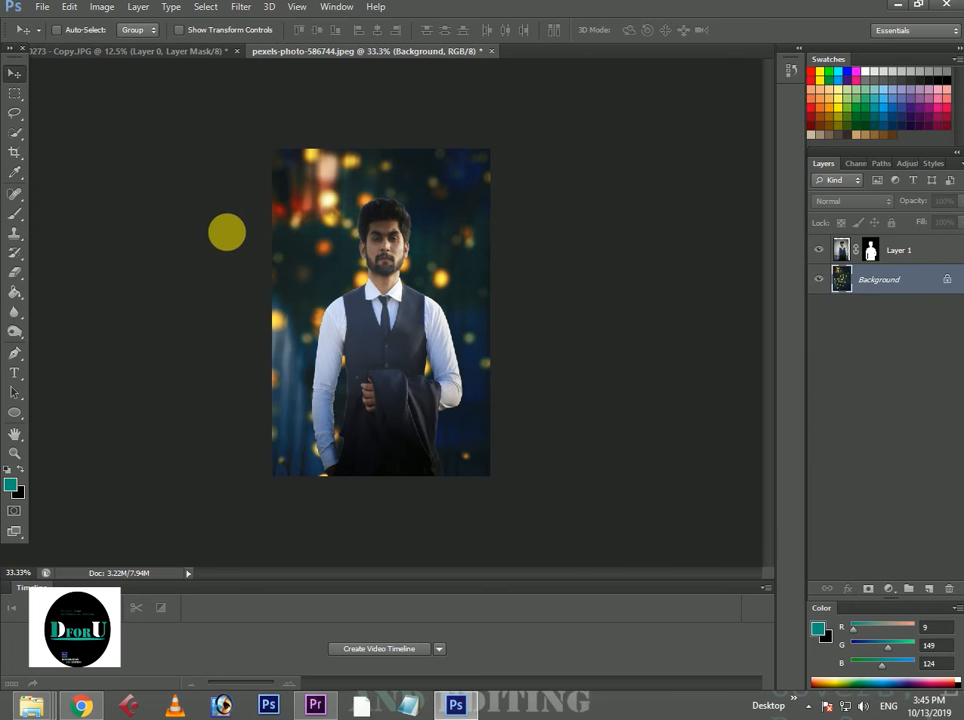
Brighten the Background layer with Curves by raising an RGB highlight point from input 191 to output 213.
{"action": "key", "text": "ctrl+m"}
{"action": "key", "text": "Escape"}
{"action": "left_click", "coordinate": [102, 7]}
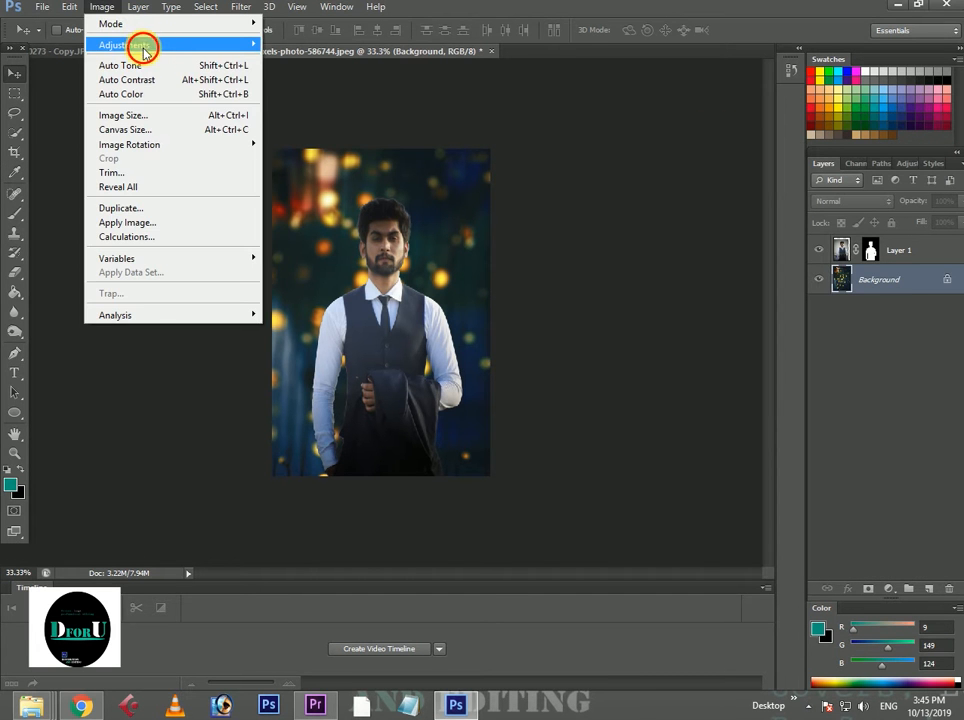
{"action": "left_click", "coordinate": [145, 50]}
{"action": "left_click", "coordinate": [316, 80]}
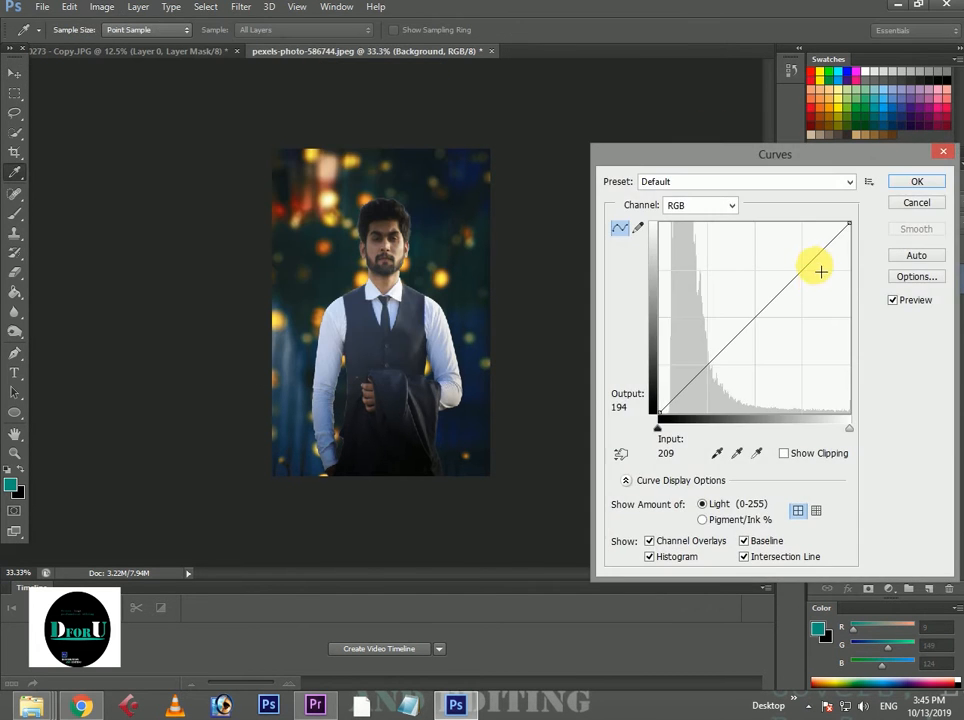
{"action": "left_click_drag", "start_coordinate": [816, 268], "coordinate": [807, 259]}
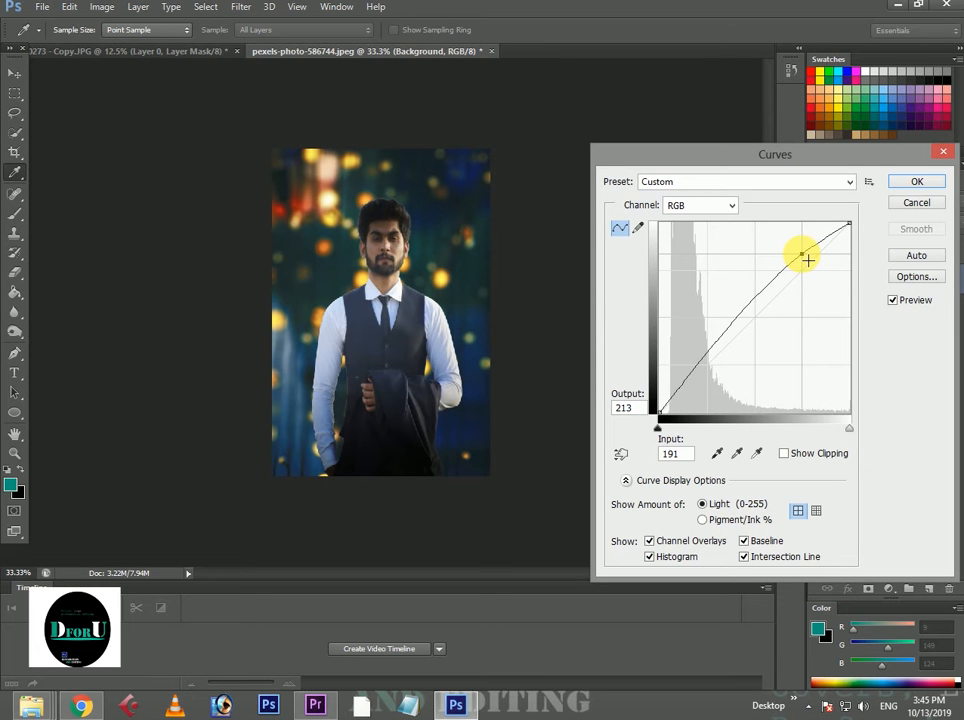
{"action": "left_click", "coordinate": [917, 181]}
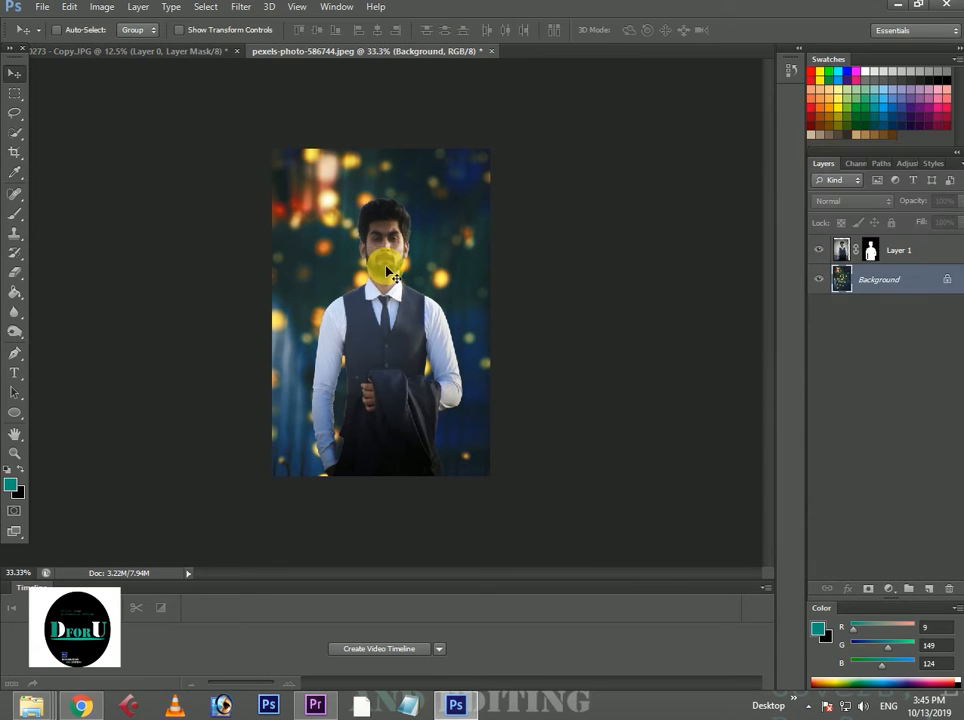
Brighten the man on Layer 1 with Curves by raising an RGB point from input 195 to output 209.
{"action": "left_click", "coordinate": [915, 255]}
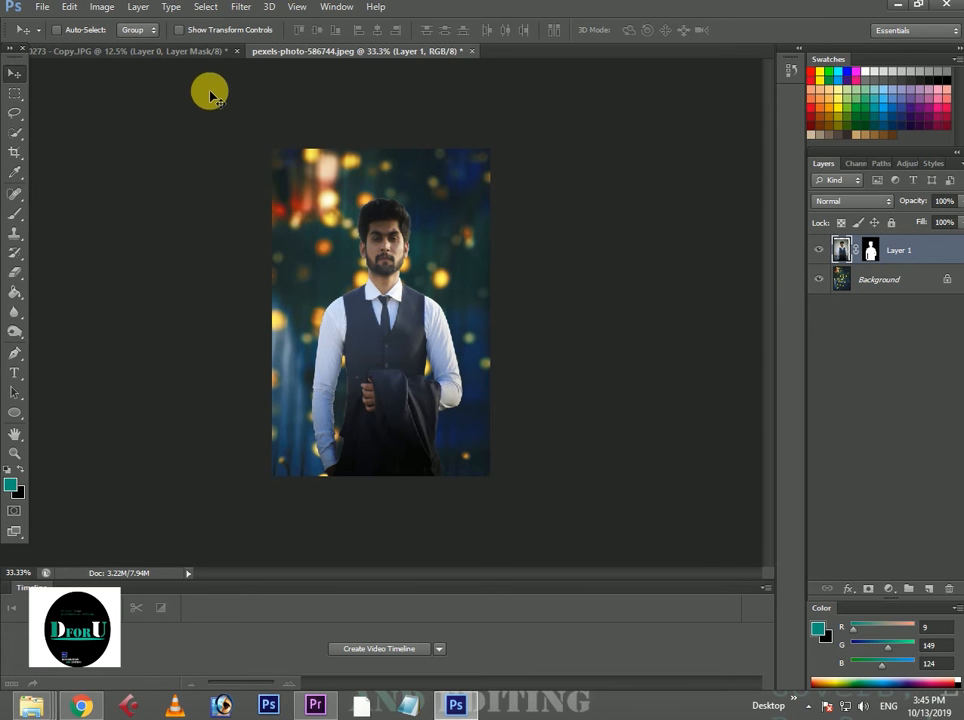
{"action": "left_click", "coordinate": [138, 7]}
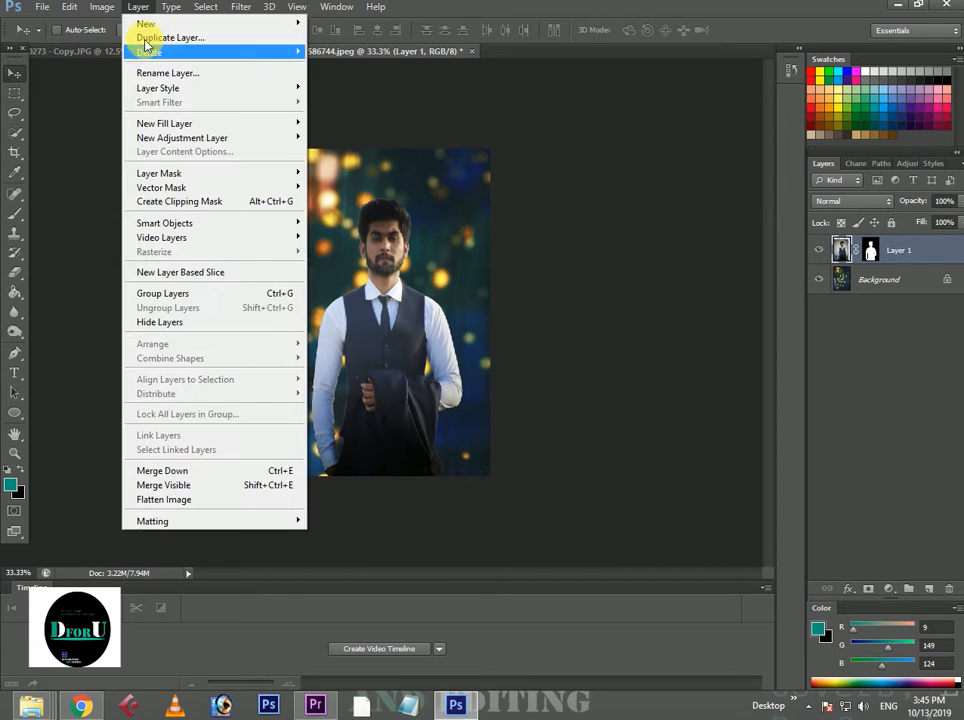
{"action": "mouse_move", "coordinate": [104, 8]}
{"action": "mouse_move", "coordinate": [200, 45]}
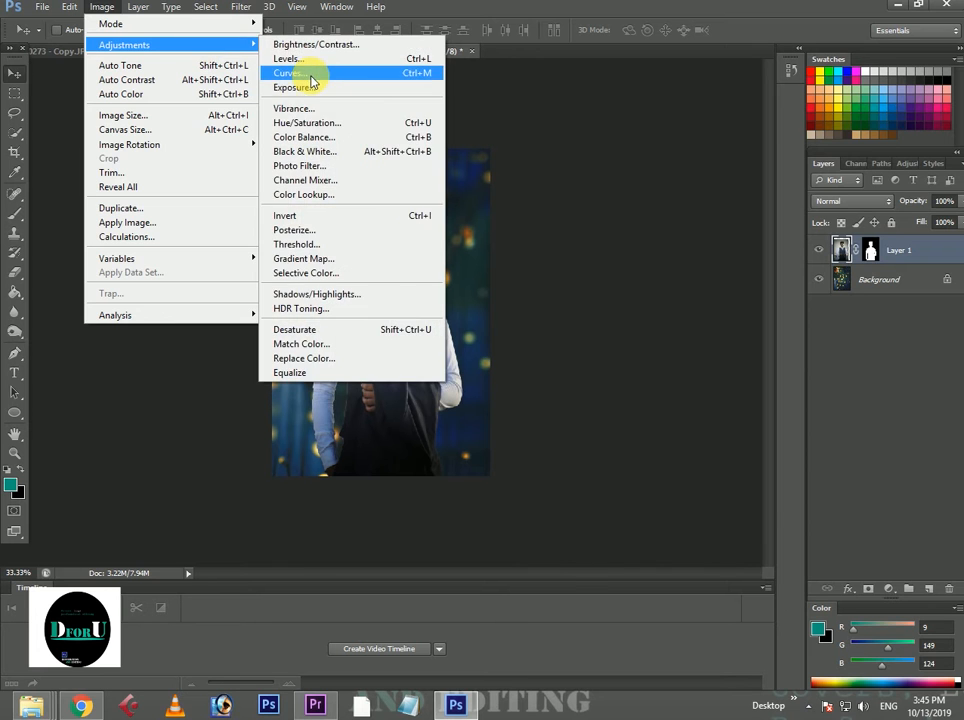
{"action": "left_click", "coordinate": [311, 80]}
{"action": "left_click_drag", "start_coordinate": [809, 260], "coordinate": [810, 263]}
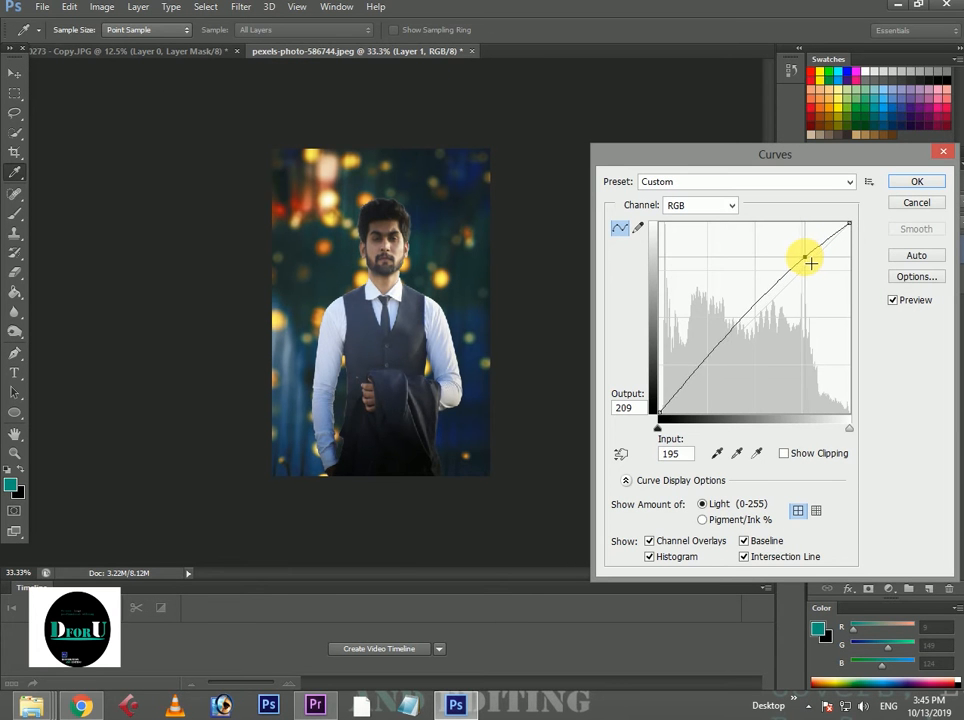
{"action": "left_click", "coordinate": [917, 181]}
Apply Brightness/Contrast to Layer 1 with brightness 8 and a slight contrast adjustment.
{"action": "left_click", "coordinate": [102, 7]}
{"action": "mouse_move", "coordinate": [187, 44]}
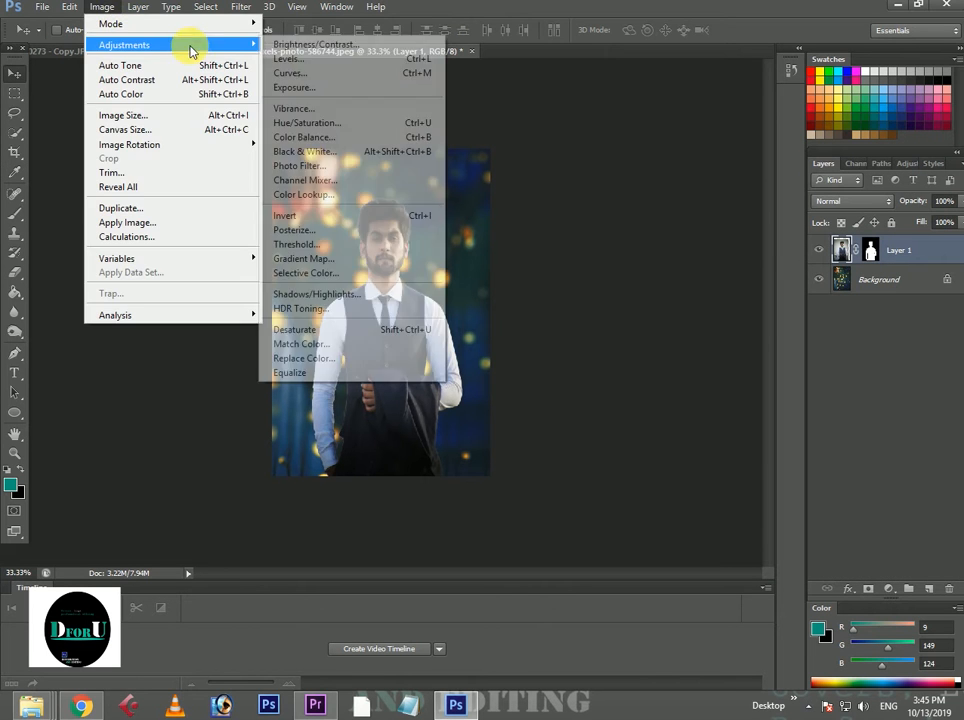
{"action": "left_click", "coordinate": [303, 48]}
{"action": "left_click_drag", "start_coordinate": [639, 262], "coordinate": [638, 266]}
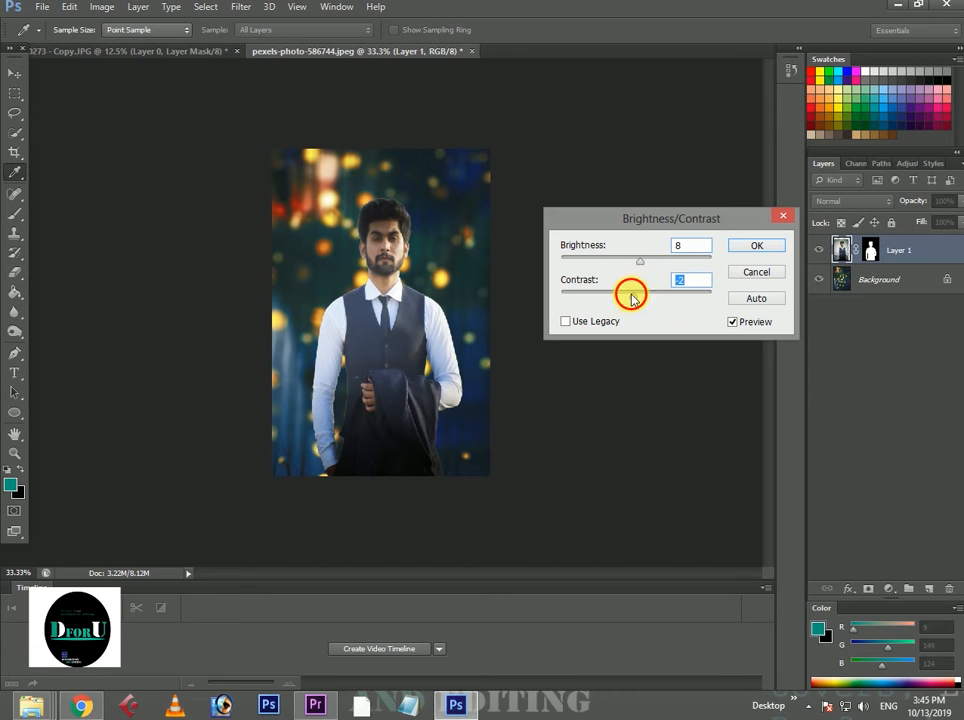
{"action": "left_click_drag", "start_coordinate": [632, 298], "coordinate": [646, 303]}
{"action": "left_click", "coordinate": [738, 246]}
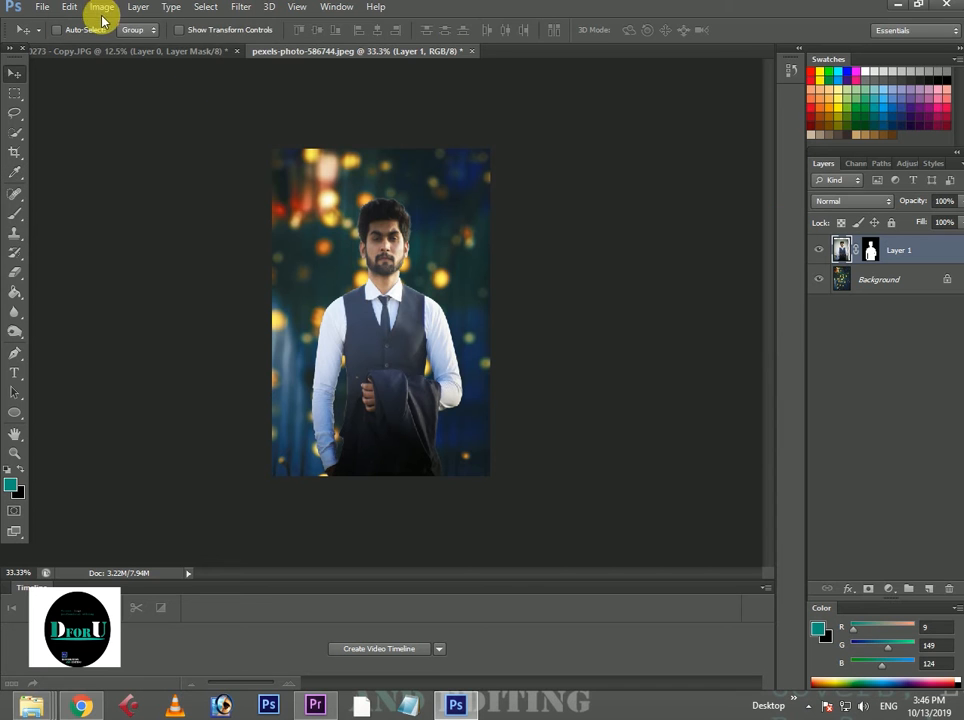
Apply an Exposure adjustment to Layer 1 with exposure +0.05 and gamma correction 1.08.
{"action": "left_click", "coordinate": [102, 7]}
{"action": "mouse_move", "coordinate": [150, 45]}
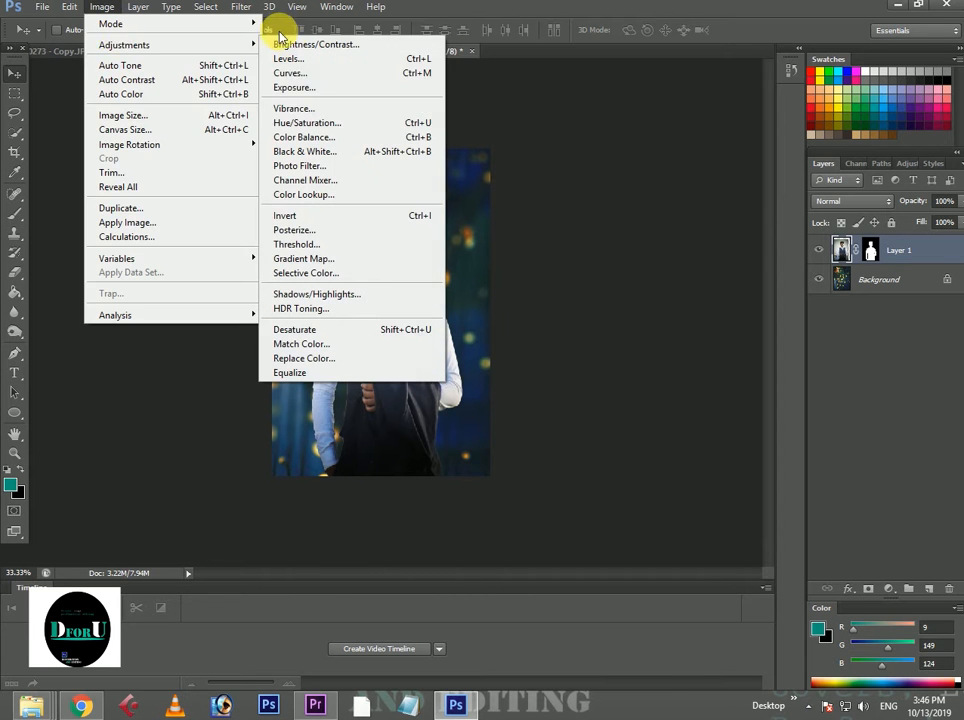
{"action": "left_click", "coordinate": [298, 87]}
{"action": "left_click_drag", "start_coordinate": [722, 257], "coordinate": [717, 258]}
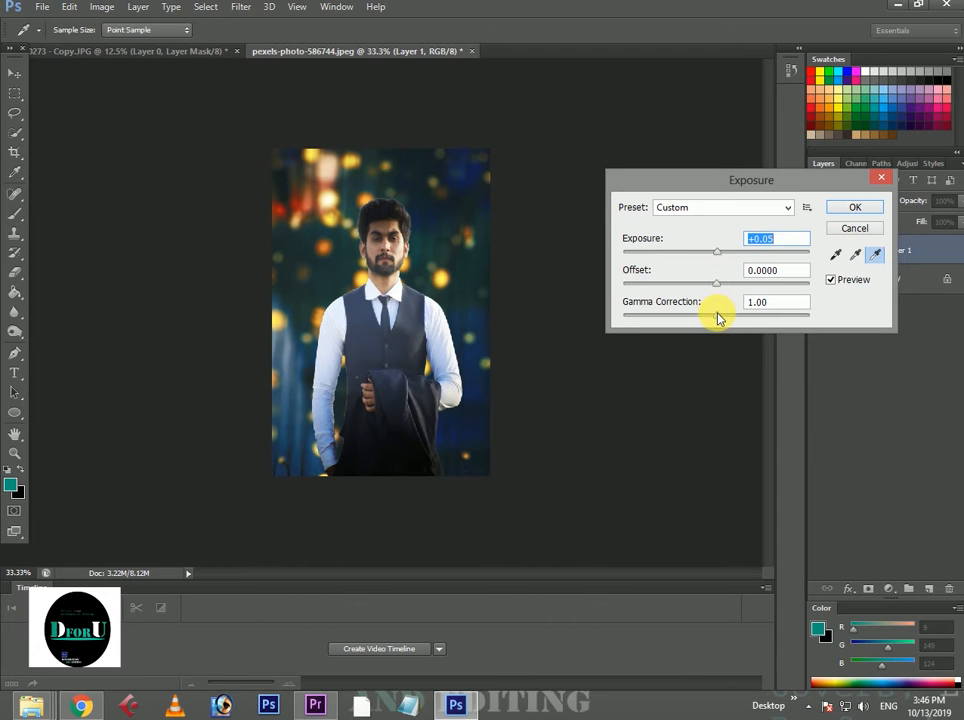
{"action": "left_click_drag", "start_coordinate": [716, 318], "coordinate": [713, 320]}
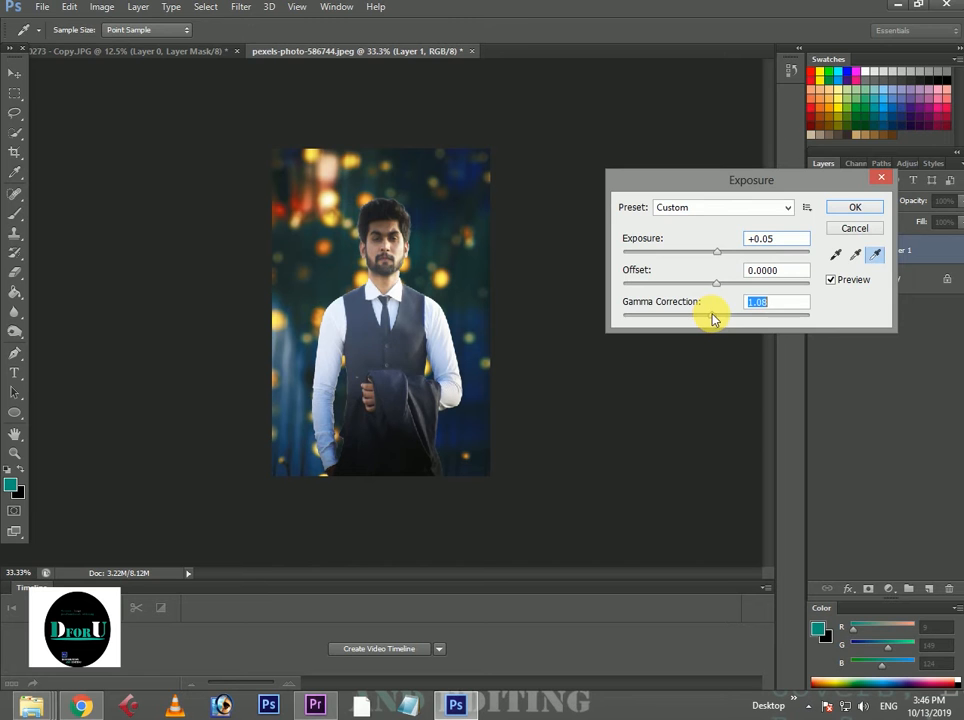
{"action": "left_click", "coordinate": [855, 207]}
Start a Selective Color adjustment on Layer 1 and set the cyan amount of the Reds to about -38%.
{"action": "left_click", "coordinate": [104, 8]}
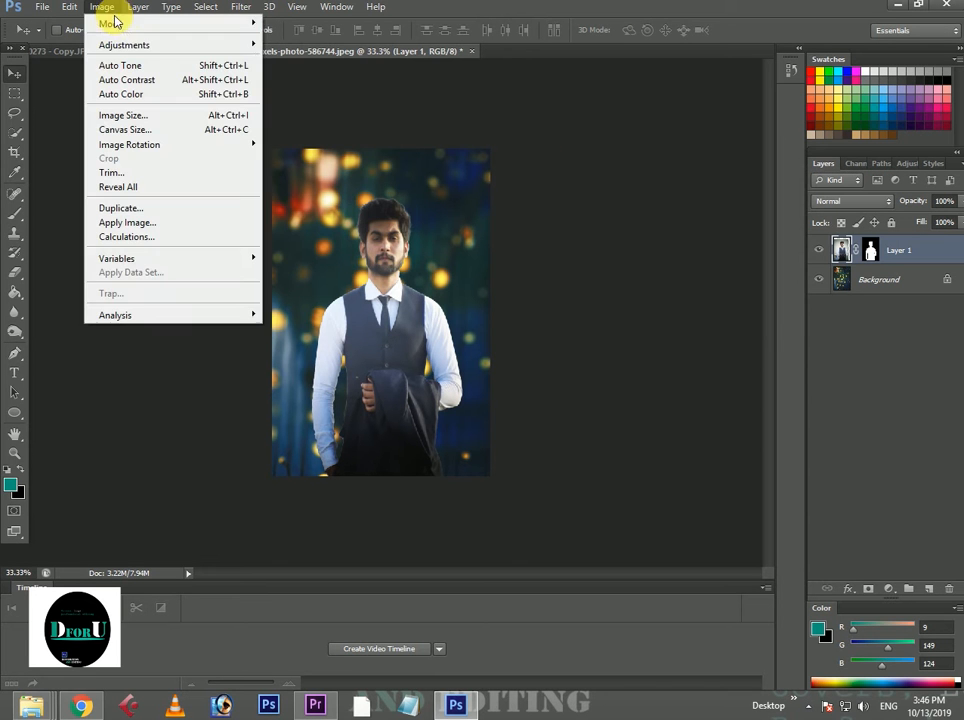
{"action": "mouse_move", "coordinate": [180, 45]}
{"action": "left_click", "coordinate": [308, 268]}
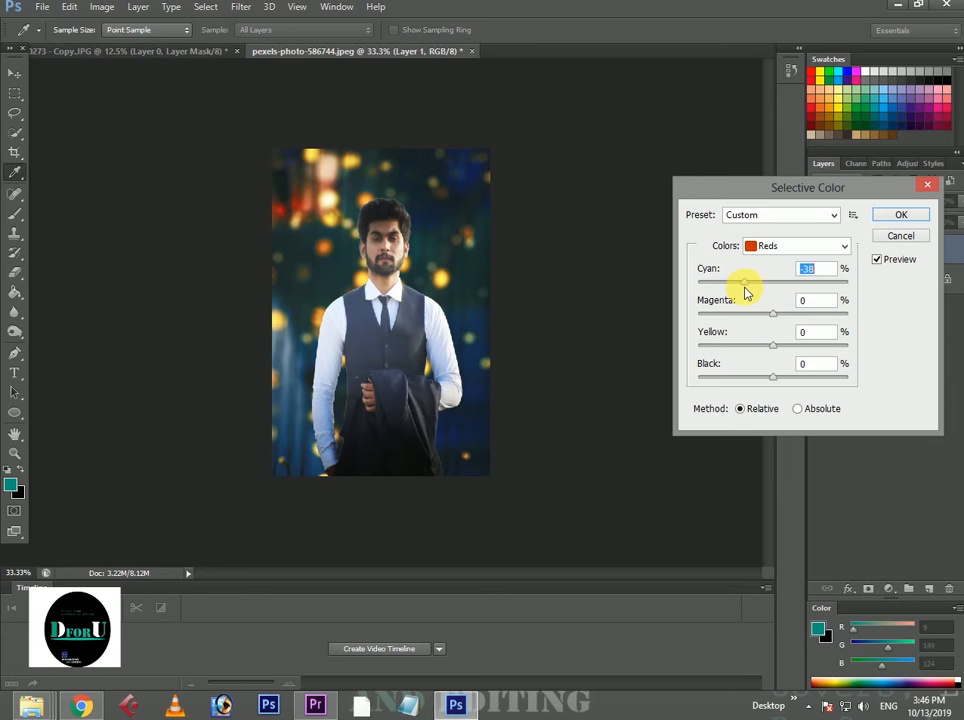
Set the Yellows in Layer 1's Selective Color to cyan +32% and black about -60%.
{"action": "left_click", "coordinate": [765, 246]}
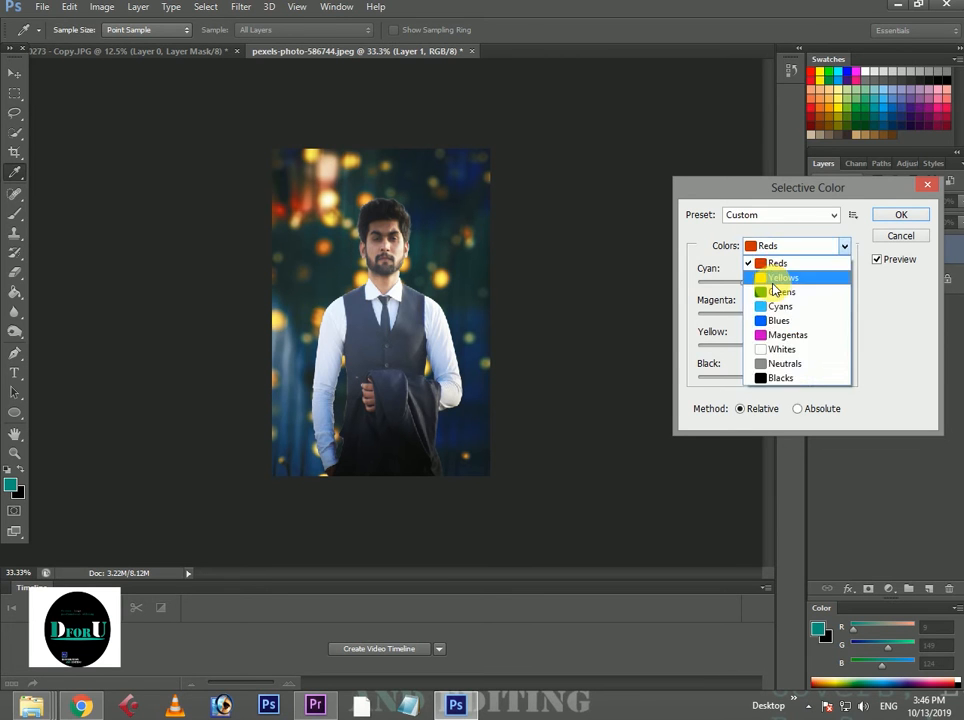
{"action": "left_click", "coordinate": [772, 275]}
{"action": "left_click_drag", "start_coordinate": [775, 285], "coordinate": [798, 296]}
{"action": "left_click_drag", "start_coordinate": [775, 380], "coordinate": [761, 381]}
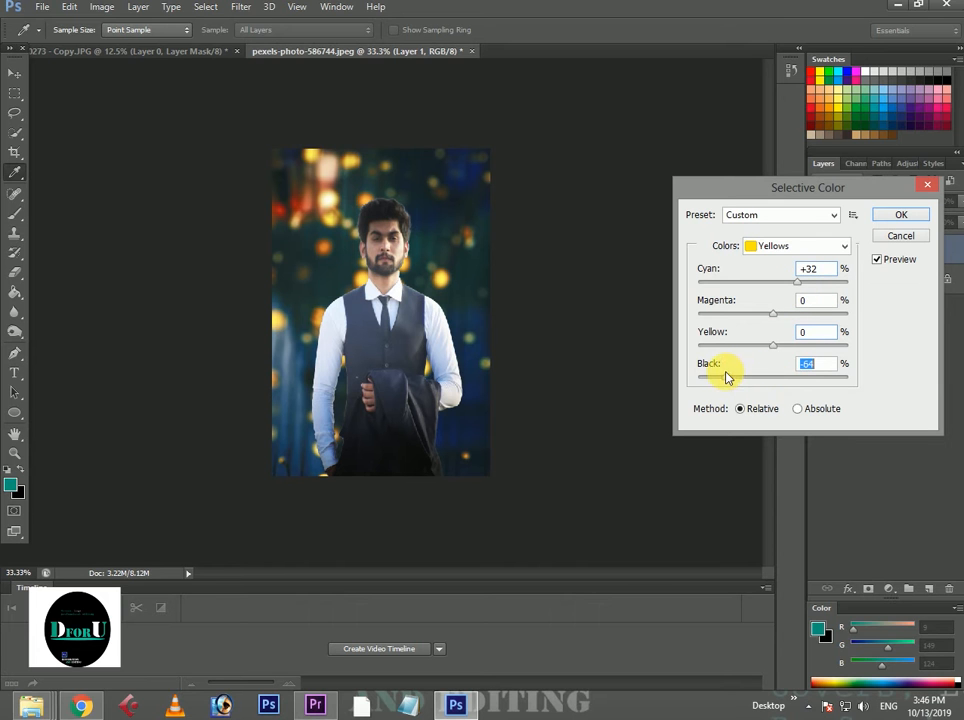
Set the Whites in Layer 1's Selective Color to cyan +69%, yellow -18% and black -18%.
{"action": "left_click", "coordinate": [790, 246]}
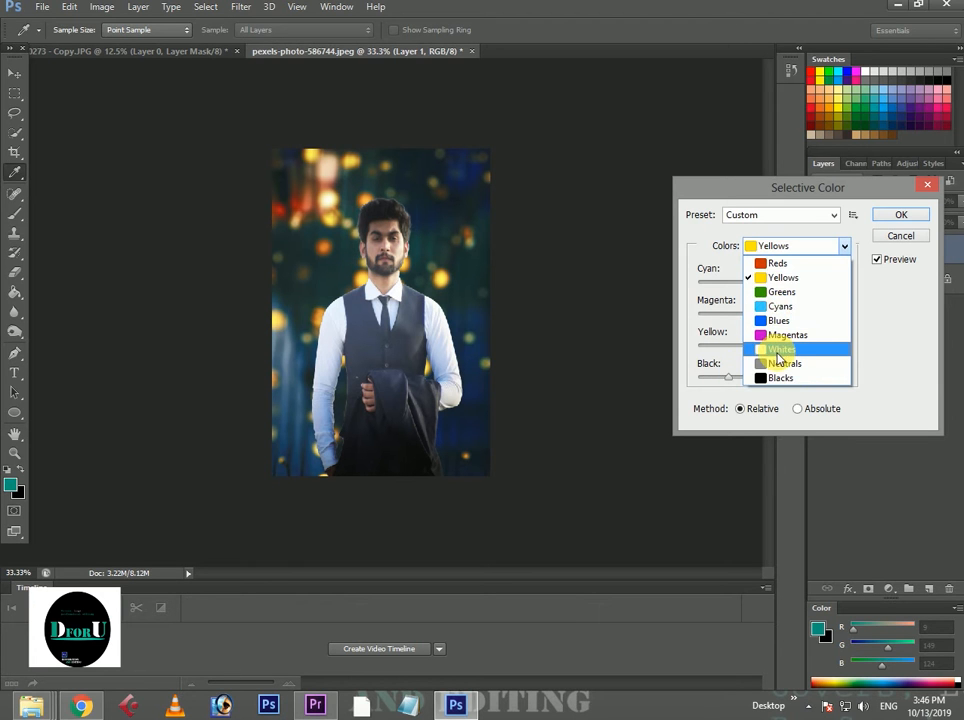
{"action": "left_click", "coordinate": [778, 352]}
{"action": "left_click_drag", "start_coordinate": [762, 380], "coordinate": [736, 379]}
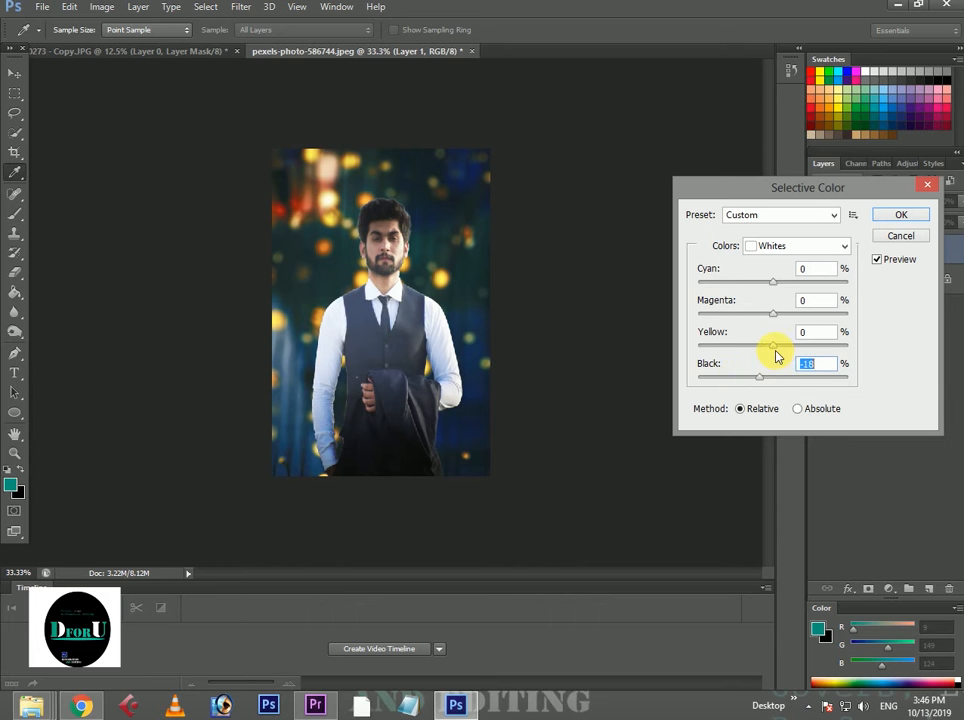
{"action": "left_click", "coordinate": [774, 344]}
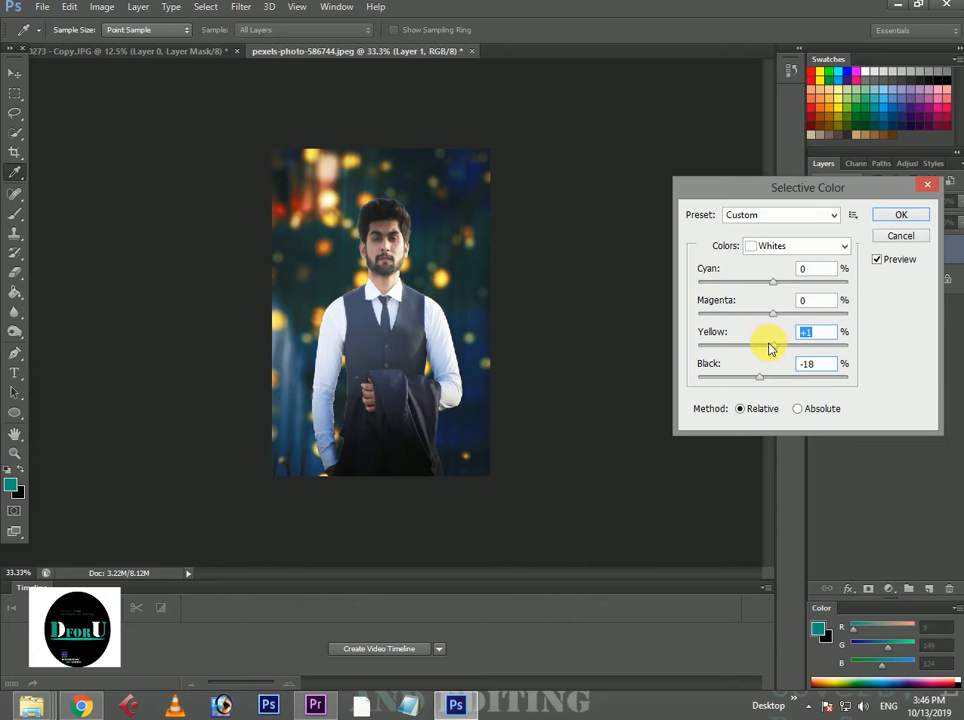
{"action": "left_click_drag", "start_coordinate": [770, 345], "coordinate": [759, 345]}
{"action": "left_click_drag", "start_coordinate": [770, 283], "coordinate": [828, 285]}
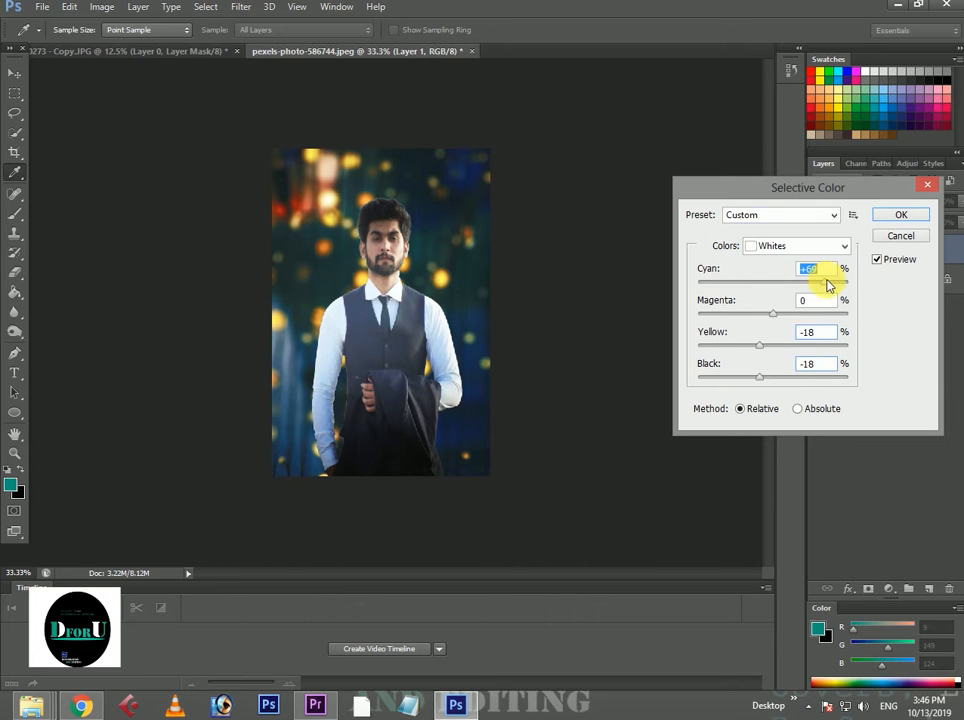
Set the Neutrals in Layer 1's Selective Color to cyan +6%, magenta -2%, yellow -4% and black +11%.
{"action": "left_click", "coordinate": [800, 245]}
{"action": "left_click", "coordinate": [777, 362]}
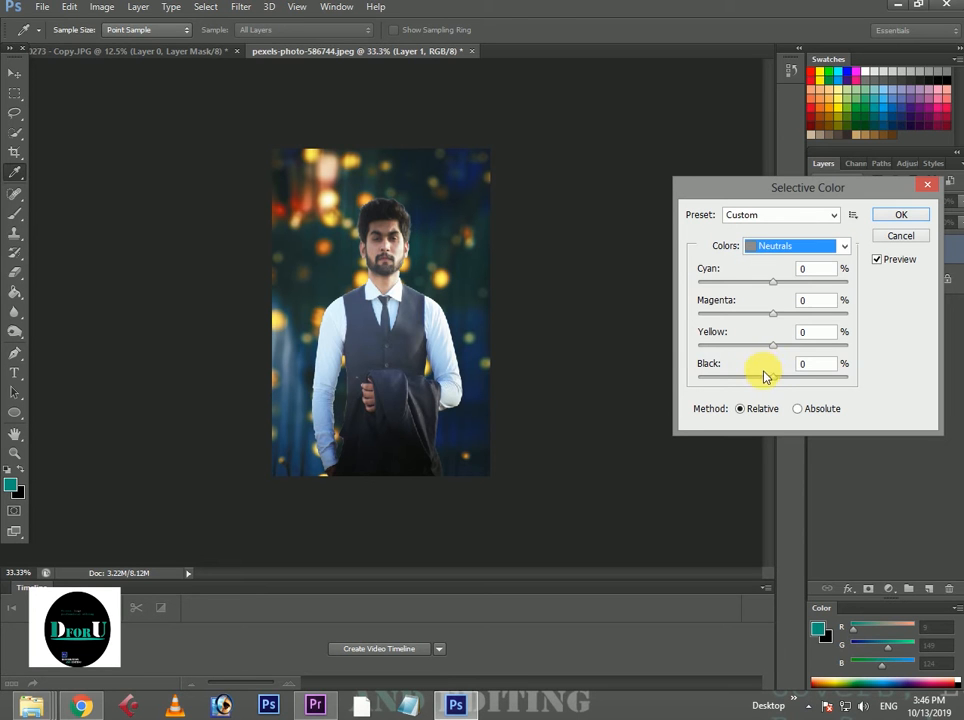
{"action": "left_click", "coordinate": [777, 378]}
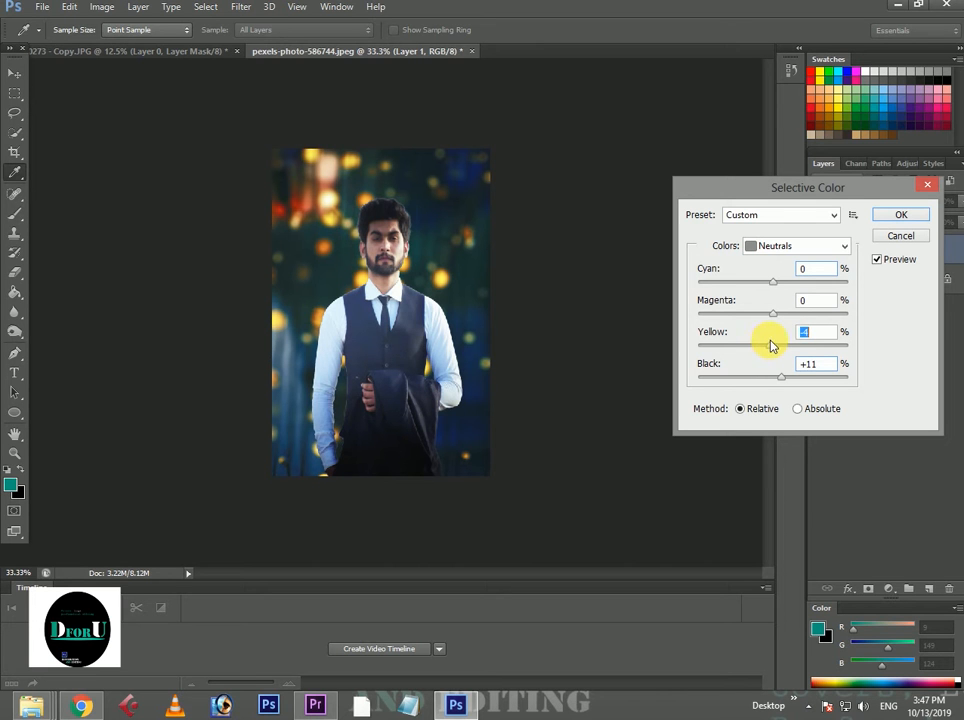
{"action": "left_click_drag", "start_coordinate": [776, 315], "coordinate": [765, 318]}
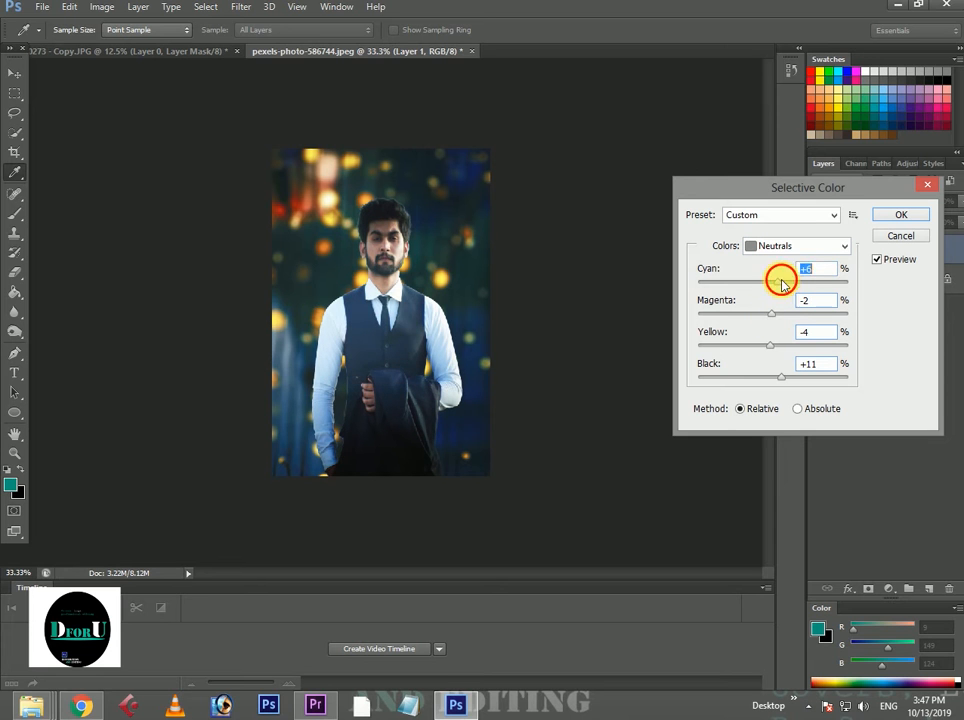
Set the Blacks in Layer 1's Selective Color to cyan +8%, magenta -1%, yellow -3% and black -4%, and apply the adjustment.
{"action": "left_click", "coordinate": [790, 246]}
{"action": "left_click", "coordinate": [772, 378]}
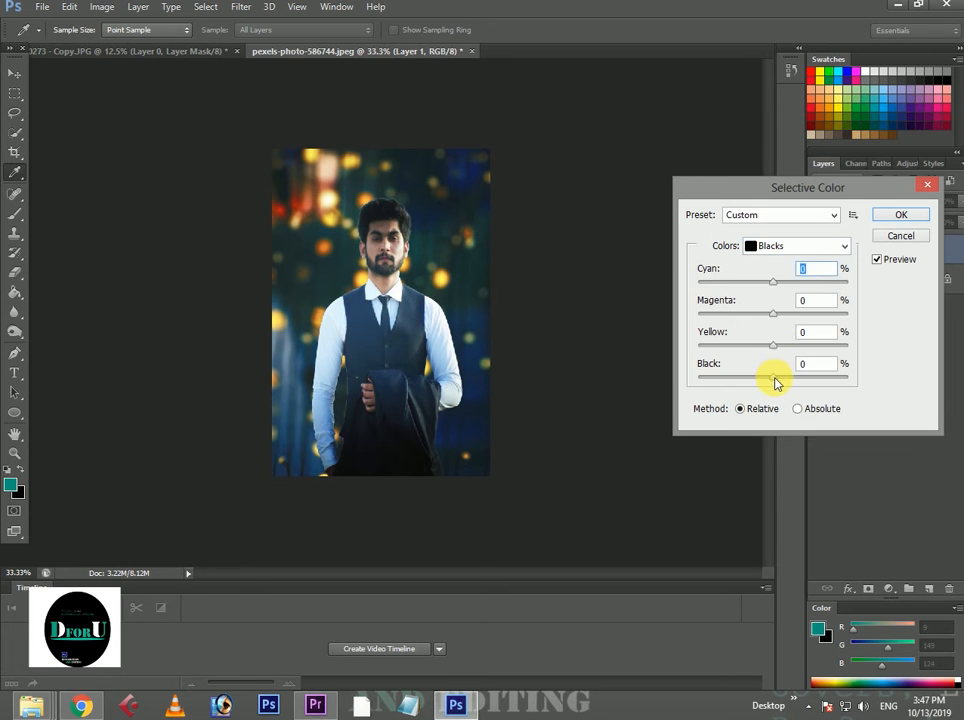
{"action": "left_click_drag", "start_coordinate": [772, 378], "coordinate": [782, 383]}
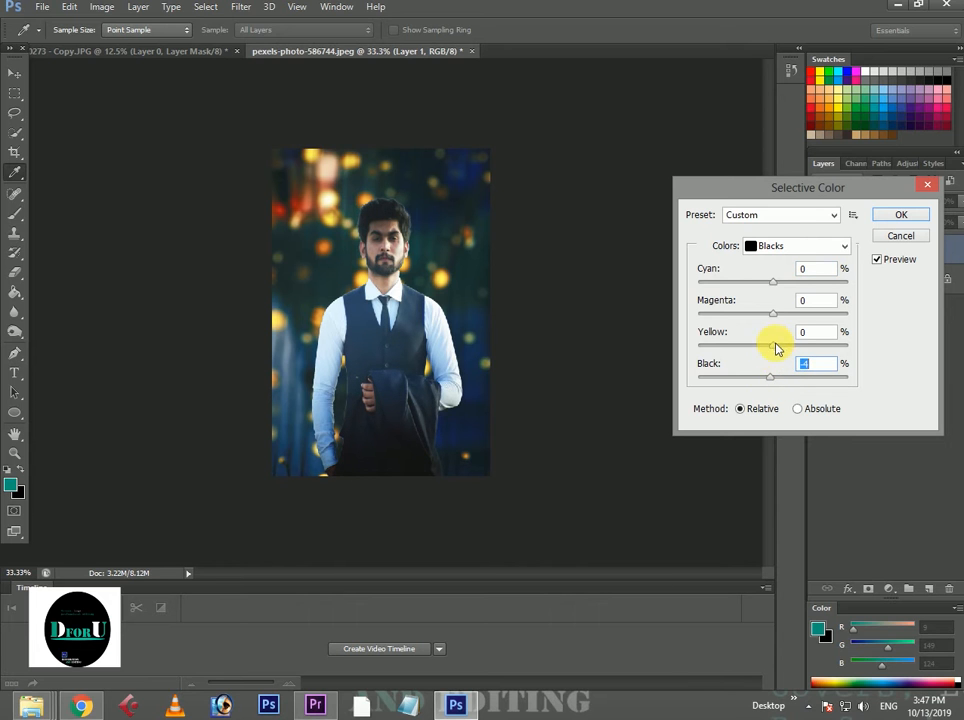
{"action": "left_click_drag", "start_coordinate": [785, 350], "coordinate": [772, 320]}
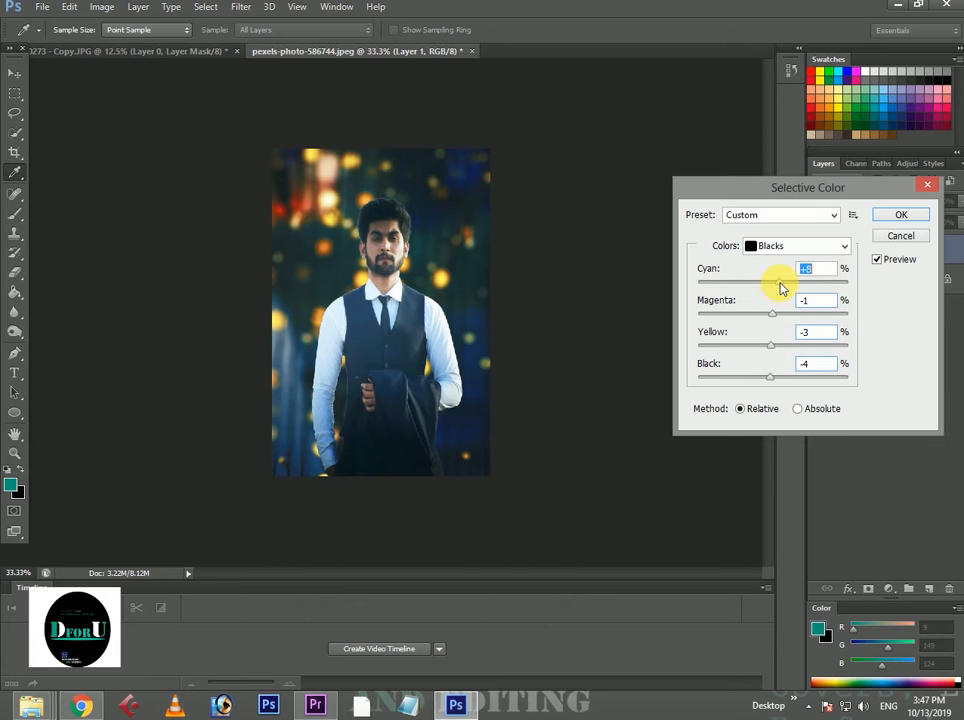
{"action": "left_click", "coordinate": [915, 215]}
{"action": "key", "text": "v"}
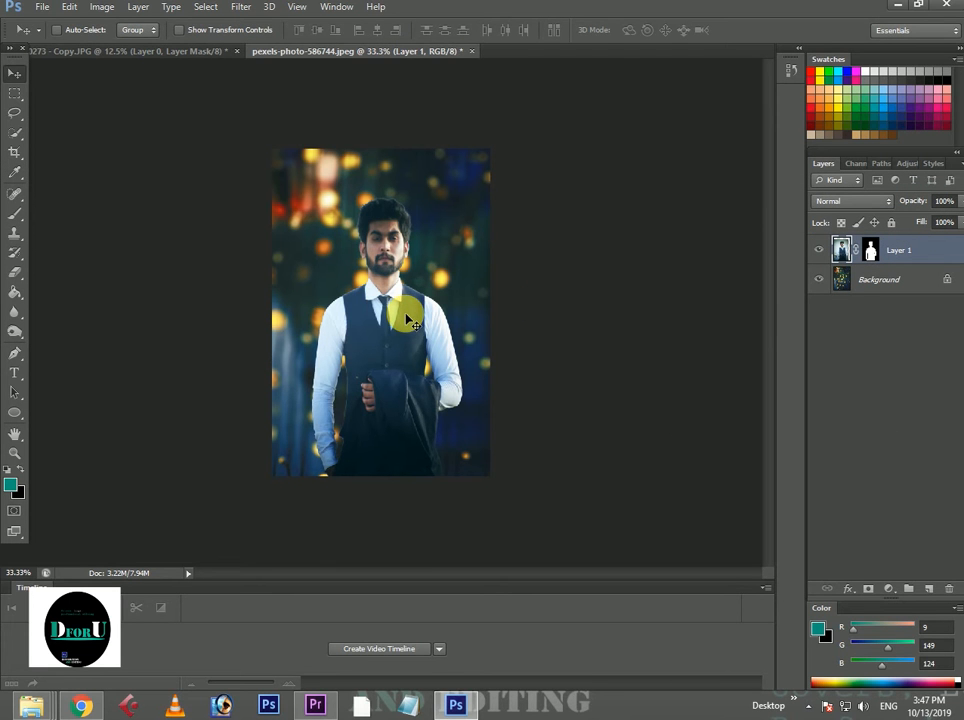
Enlarge Layer 1 to about 104% width and 106% height, then reposition the man over the bokeh background.
{"action": "key", "text": "ctrl+t"}
{"action": "left_click_drag", "start_coordinate": [473, 161], "coordinate": [480, 149]}
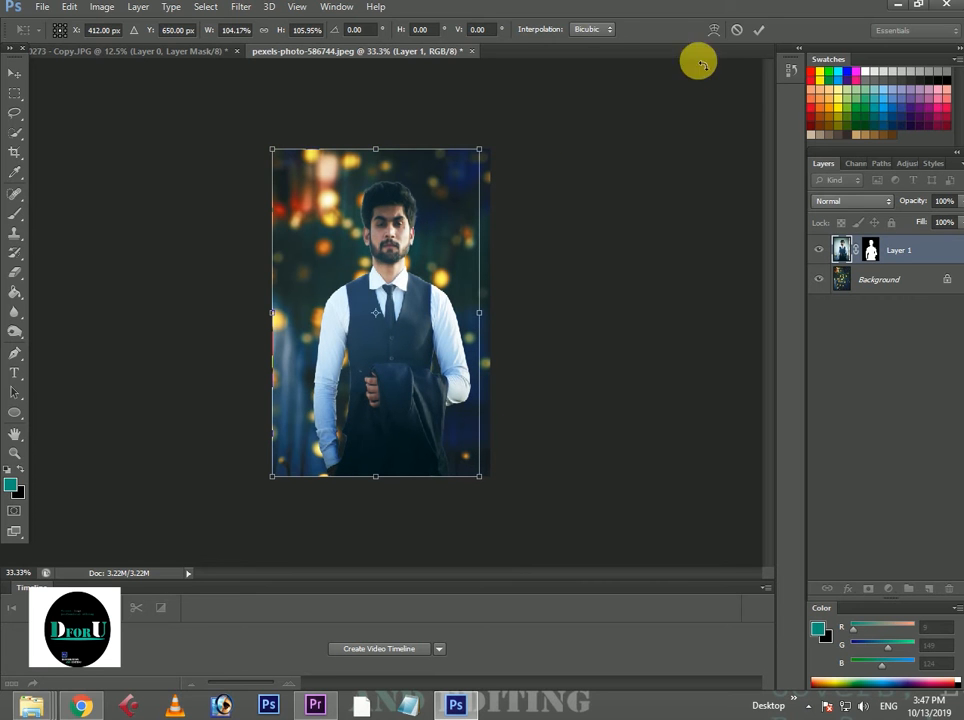
{"action": "left_click", "coordinate": [758, 30]}
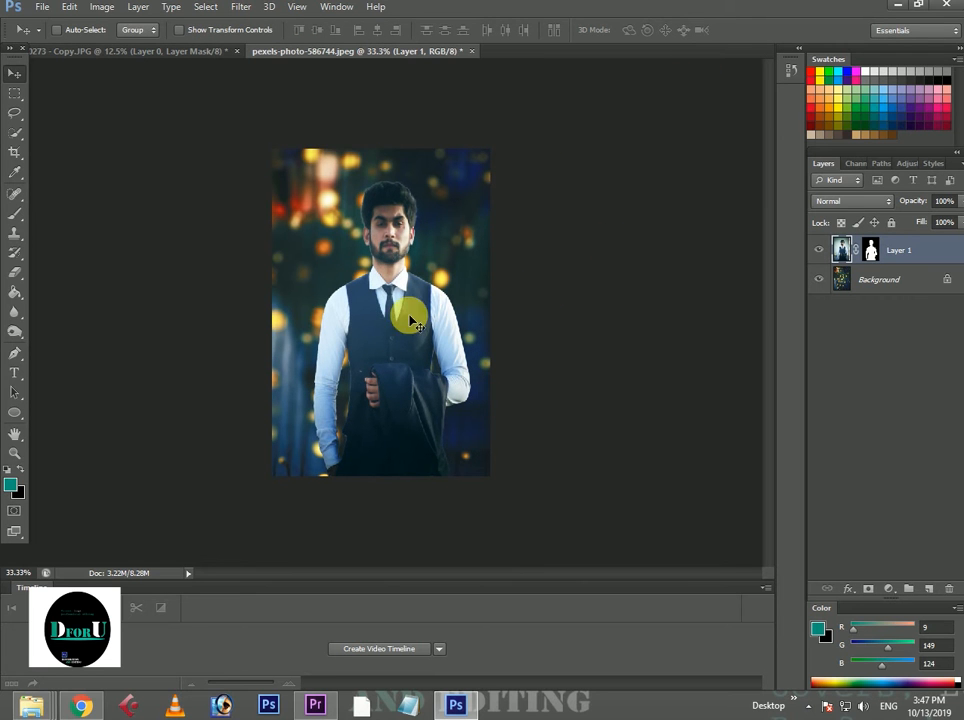
{"action": "mouse_move", "coordinate": [410, 322]}
{"action": "left_mouse_down"}
{"action": "mouse_move", "coordinate": [394, 301]}
{"action": "mouse_move", "coordinate": [411, 301]}
{"action": "mouse_move", "coordinate": [414, 346]}
{"action": "left_mouse_up"}
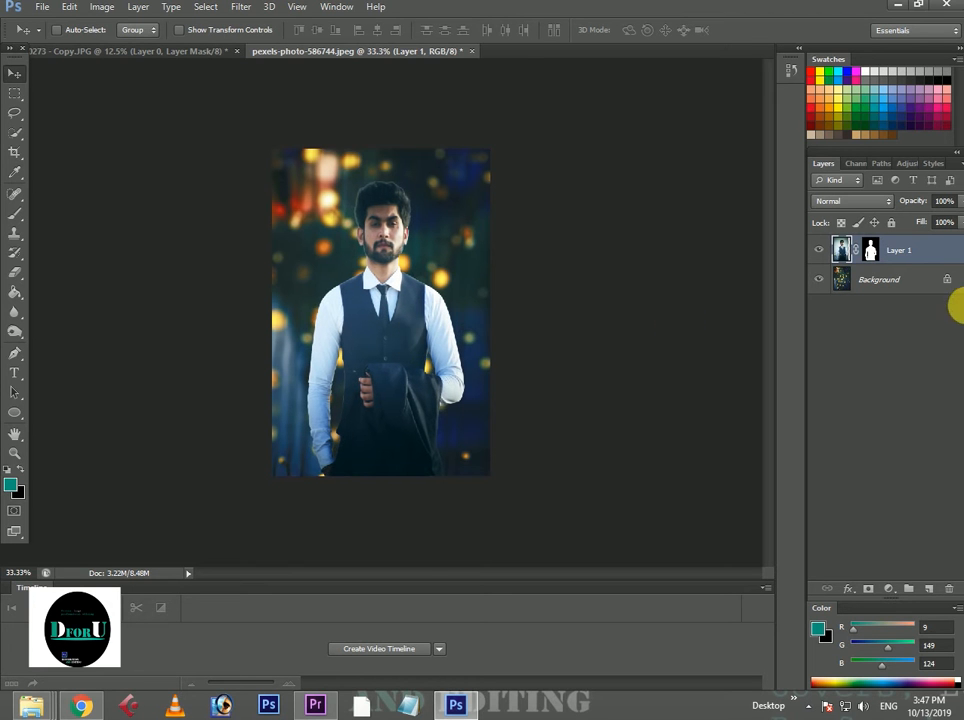
Try to free-transform Layer 1 and the Background layer together.
{"action": "left_click", "coordinate": [903, 272], "text": "shift"}
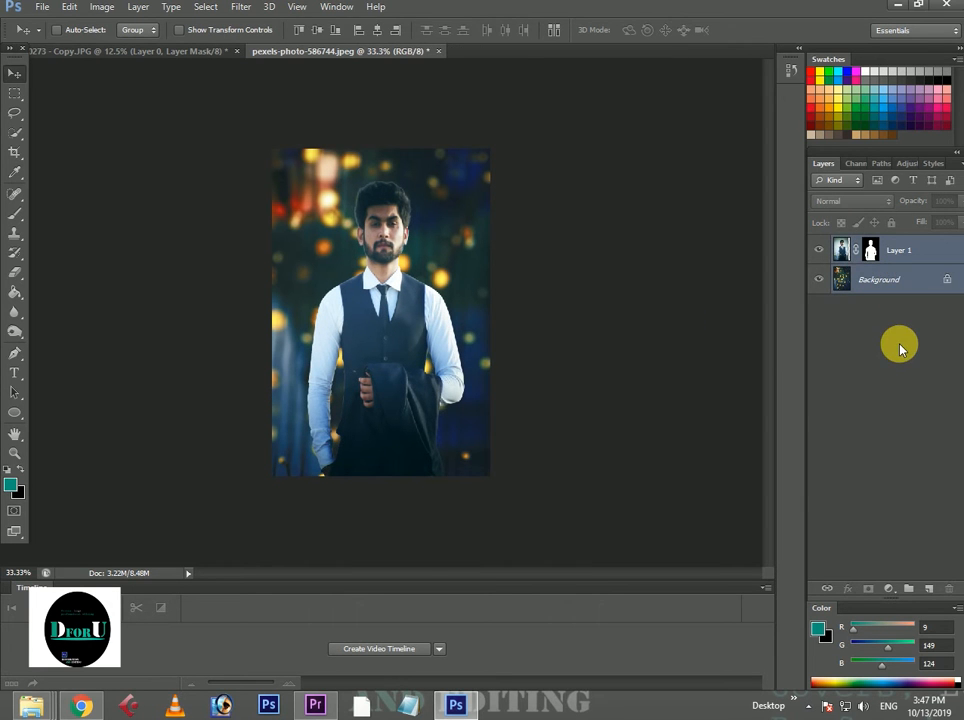
{"action": "key", "text": "ctrl+t"}
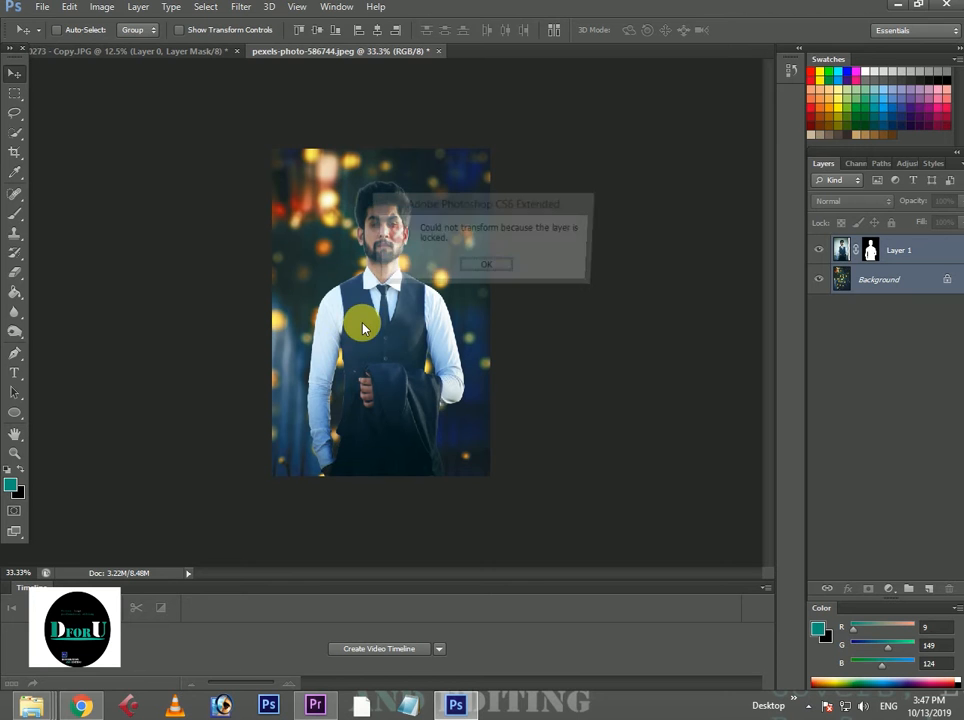
{"action": "left_click", "coordinate": [482, 267]}
Shrink Layer 1 slightly with Free Transform and nudge the man toward the middle of the canvas.
{"action": "left_click", "coordinate": [916, 253]}
{"action": "key", "text": "ctrl+t"}
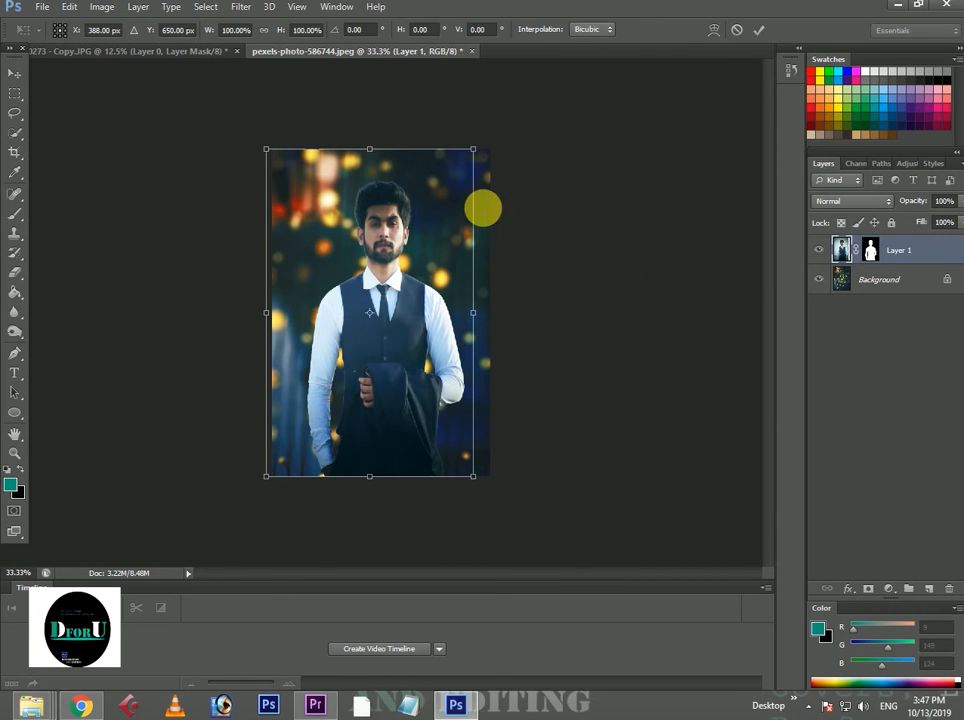
{"action": "left_click_drag", "start_coordinate": [489, 150], "coordinate": [471, 157]}
{"action": "left_click", "coordinate": [758, 29]}
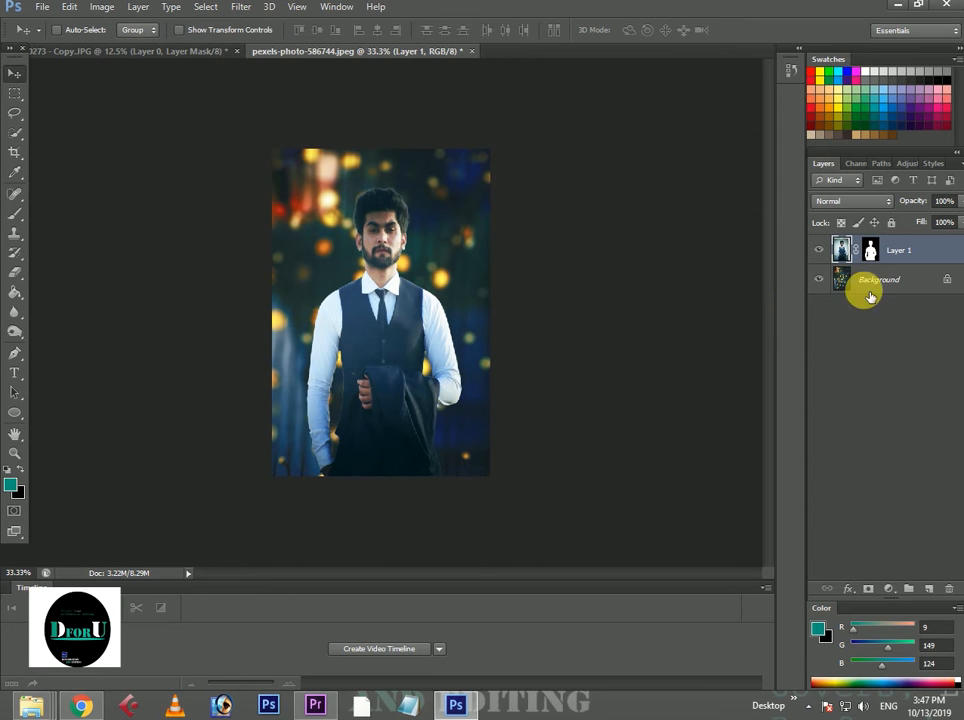
{"action": "mouse_move", "coordinate": [411, 368]}
{"action": "left_mouse_down"}
{"action": "mouse_move", "coordinate": [416, 379]}
{"action": "mouse_move", "coordinate": [413, 370]}
{"action": "left_mouse_up"}
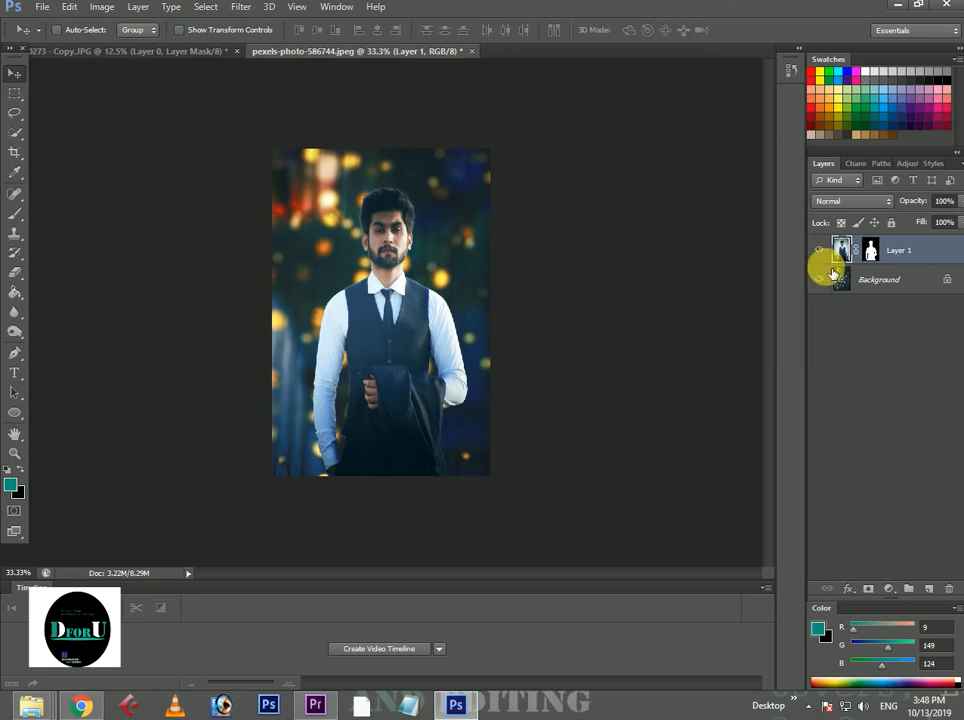
Merge Layer 1 and the Background layer into a single layer.
{"action": "left_click", "coordinate": [884, 290], "text": "ctrl"}
{"action": "right_click", "coordinate": [881, 282]}
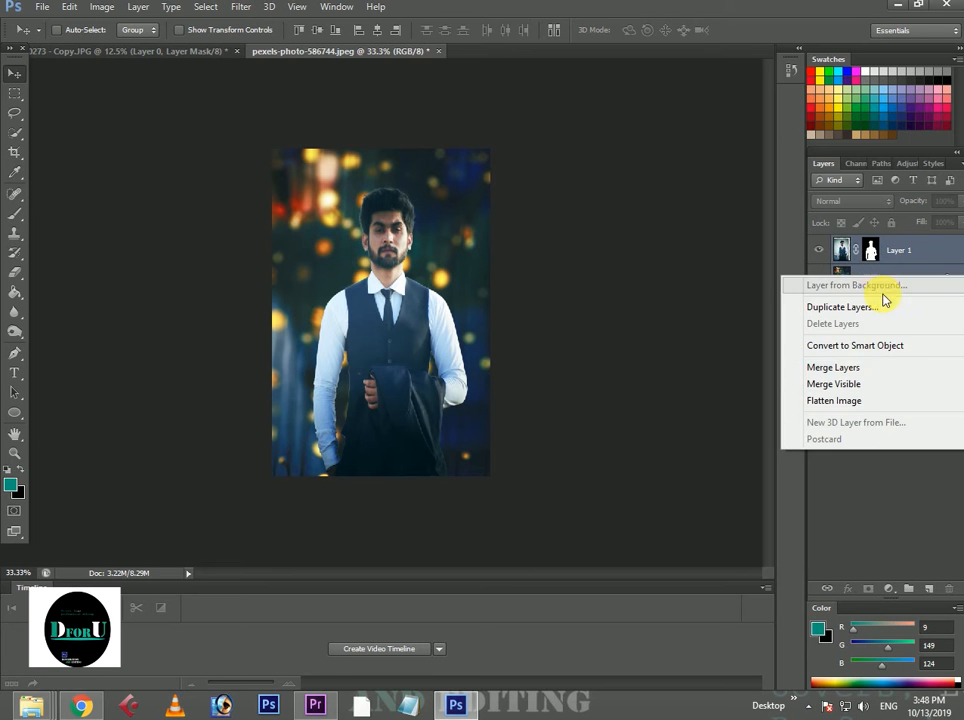
{"action": "left_click", "coordinate": [883, 368]}
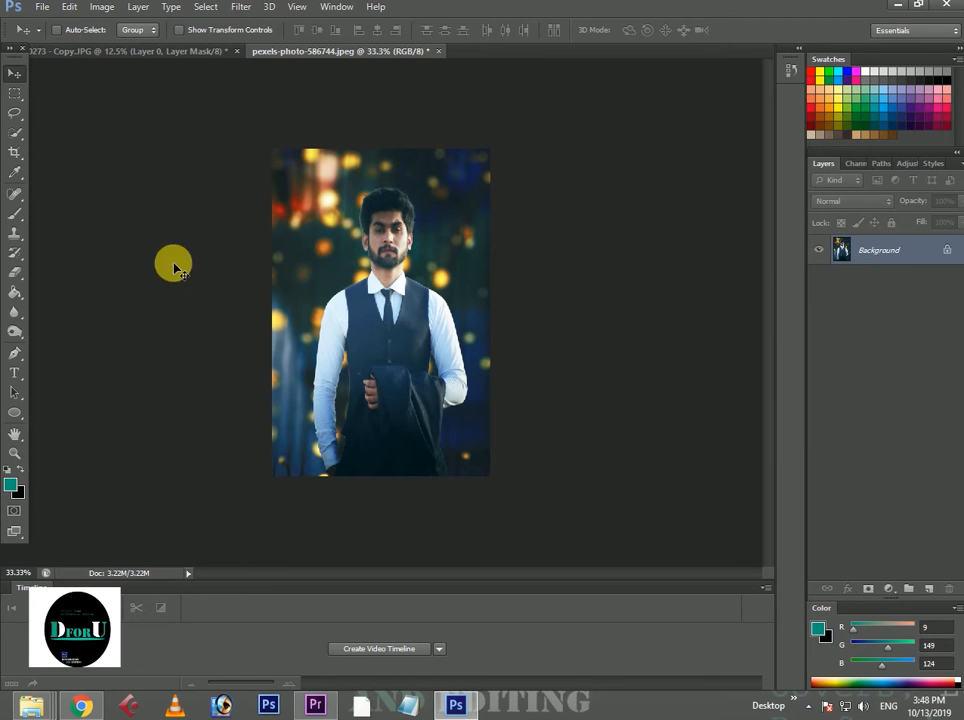
Brighten the merged image slightly by raising an upper point on the RGB curve in Curves, and apply it.
{"action": "key", "text": "ctrl+m"}
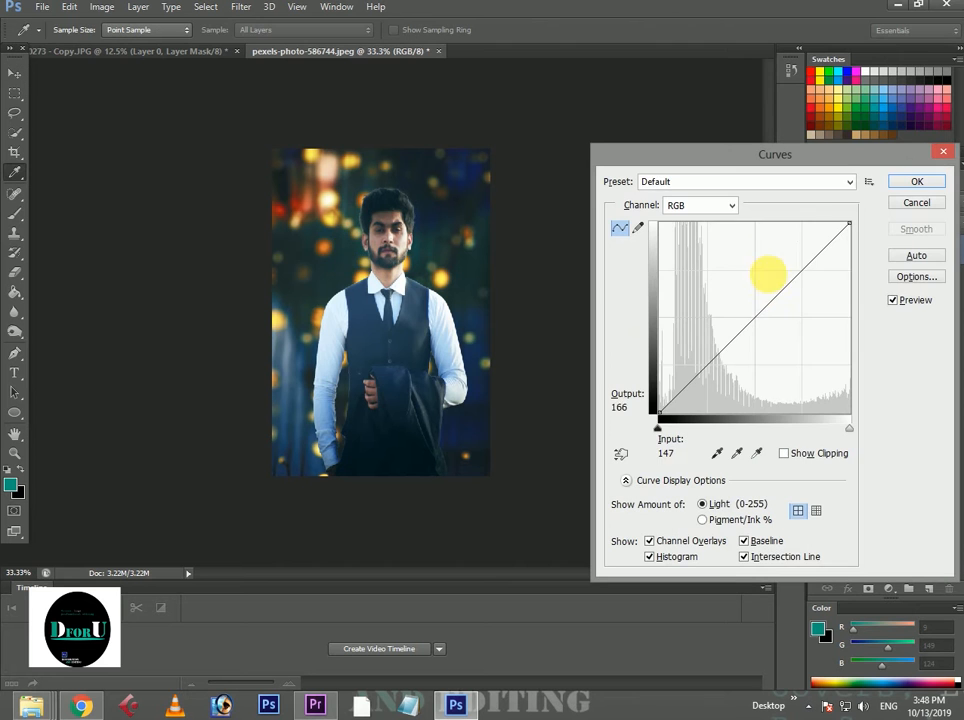
{"action": "left_click", "coordinate": [799, 267]}
{"action": "left_click_drag", "start_coordinate": [806, 272], "coordinate": [803, 268]}
{"action": "left_click", "coordinate": [916, 183]}
{"action": "key", "text": "v"}
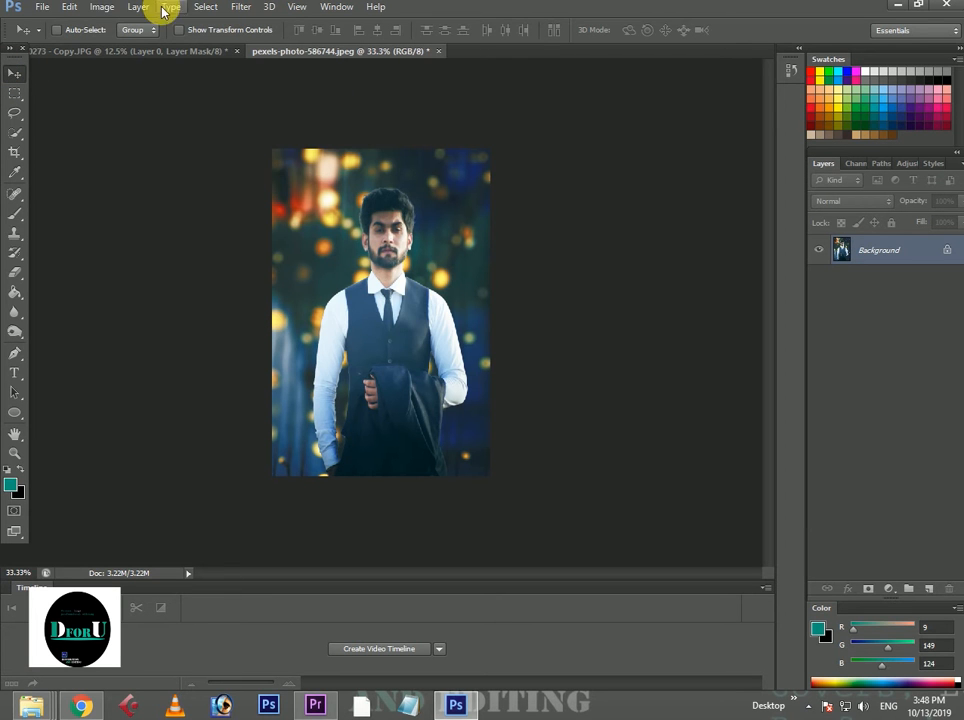
Apply a Brightness/Contrast adjustment to the merged image with brightness -5 and slightly lower contrast.
{"action": "left_click", "coordinate": [100, 7]}
{"action": "mouse_move", "coordinate": [160, 45]}
{"action": "left_click", "coordinate": [343, 46]}
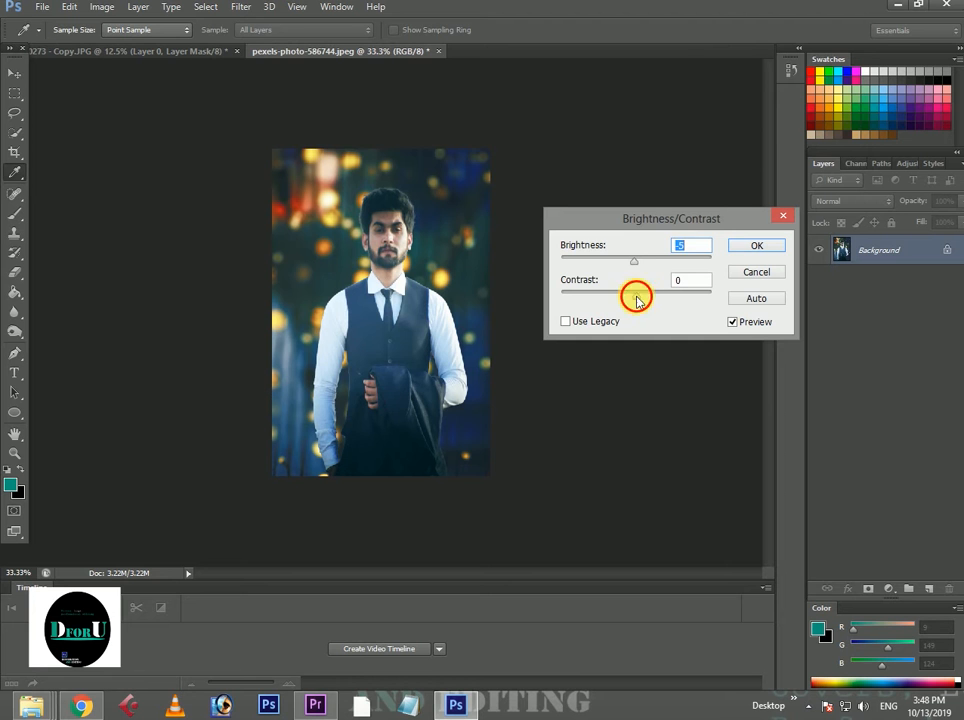
{"action": "left_click_drag", "start_coordinate": [637, 297], "coordinate": [629, 302]}
{"action": "left_click", "coordinate": [757, 245]}
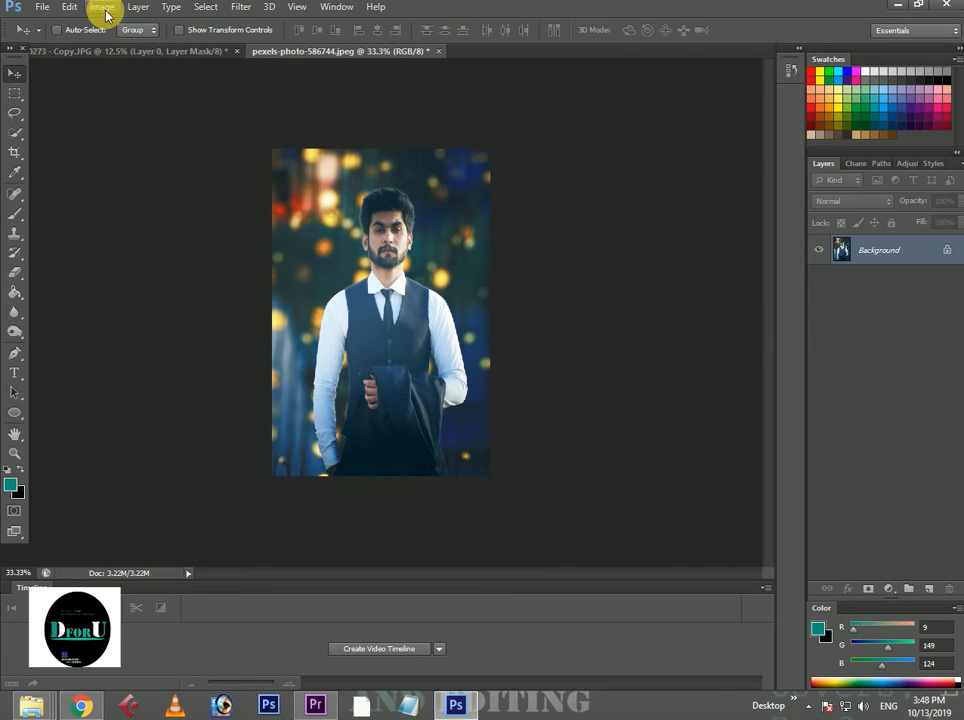
Start a Selective Color adjustment and set the Whites to yellow -68% and black -30% with strongly increased cyan.
{"action": "left_click", "coordinate": [102, 7]}
{"action": "mouse_move", "coordinate": [160, 45]}
{"action": "left_click", "coordinate": [321, 272]}
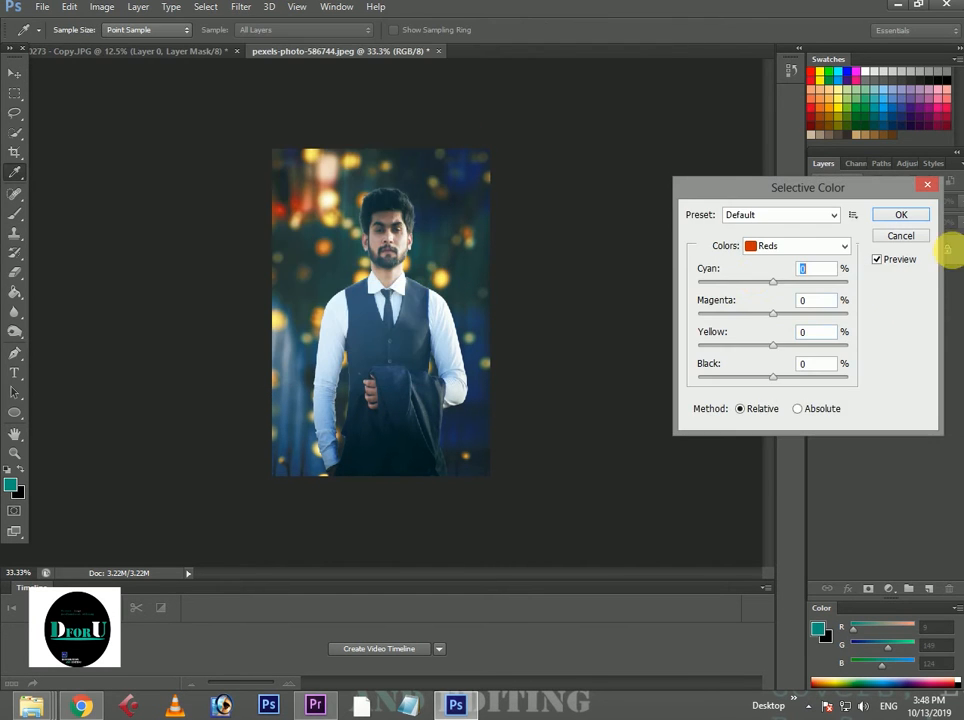
{"action": "left_click", "coordinate": [755, 248]}
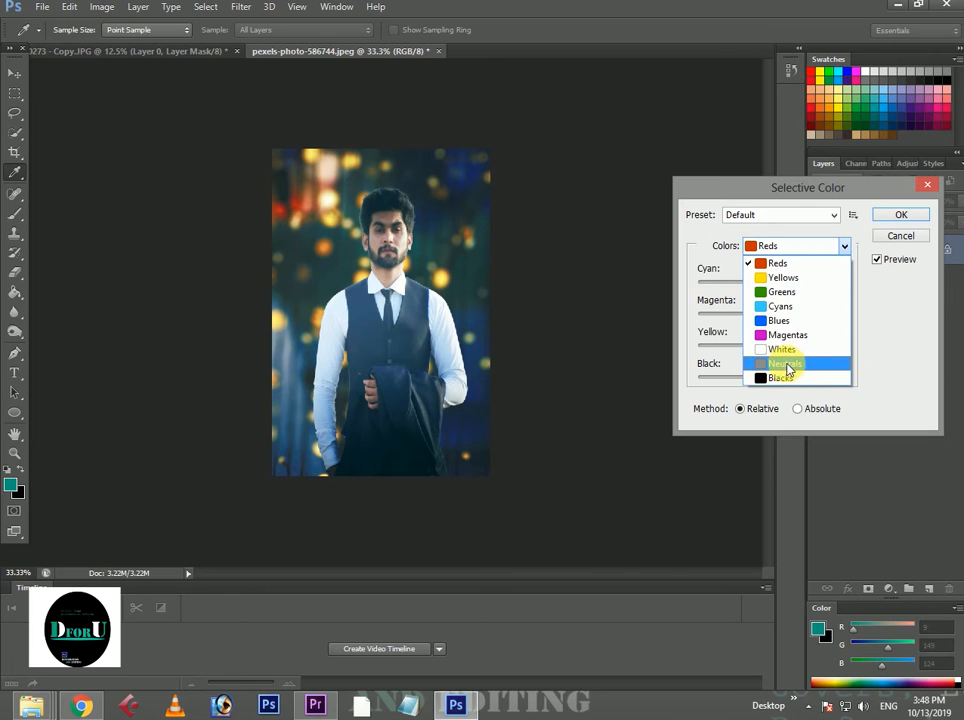
{"action": "left_click", "coordinate": [781, 349]}
{"action": "left_click_drag", "start_coordinate": [773, 381], "coordinate": [722, 345]}
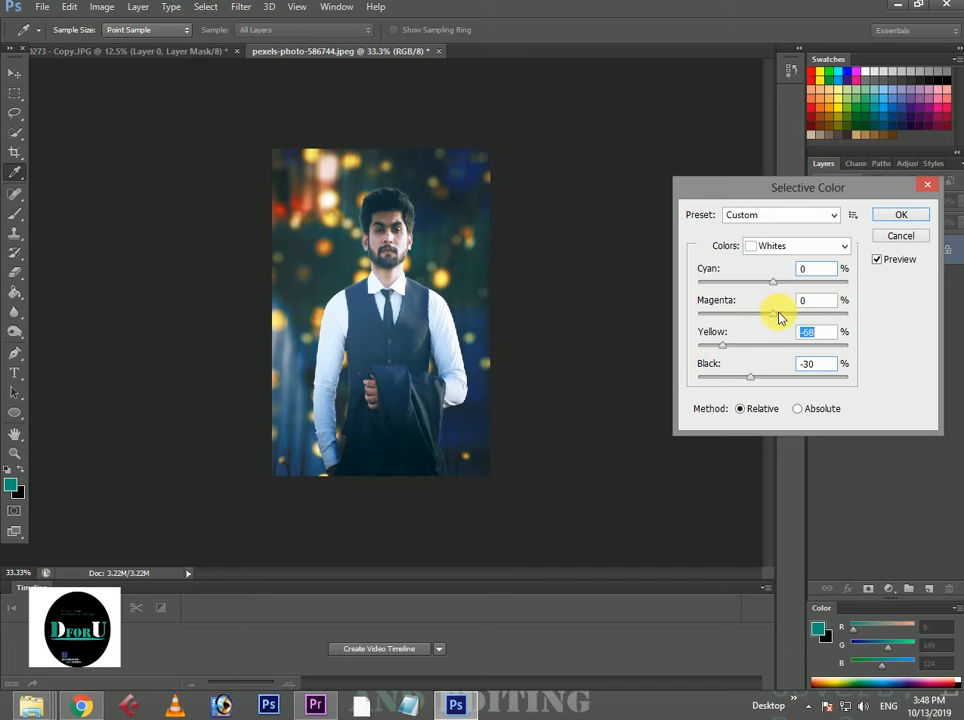
{"action": "left_click_drag", "start_coordinate": [775, 313], "coordinate": [841, 284]}
Set the Neutrals in Selective Color to cyan +5%, magenta +2%, yellow -7% and black +7%.
{"action": "left_click", "coordinate": [797, 246]}
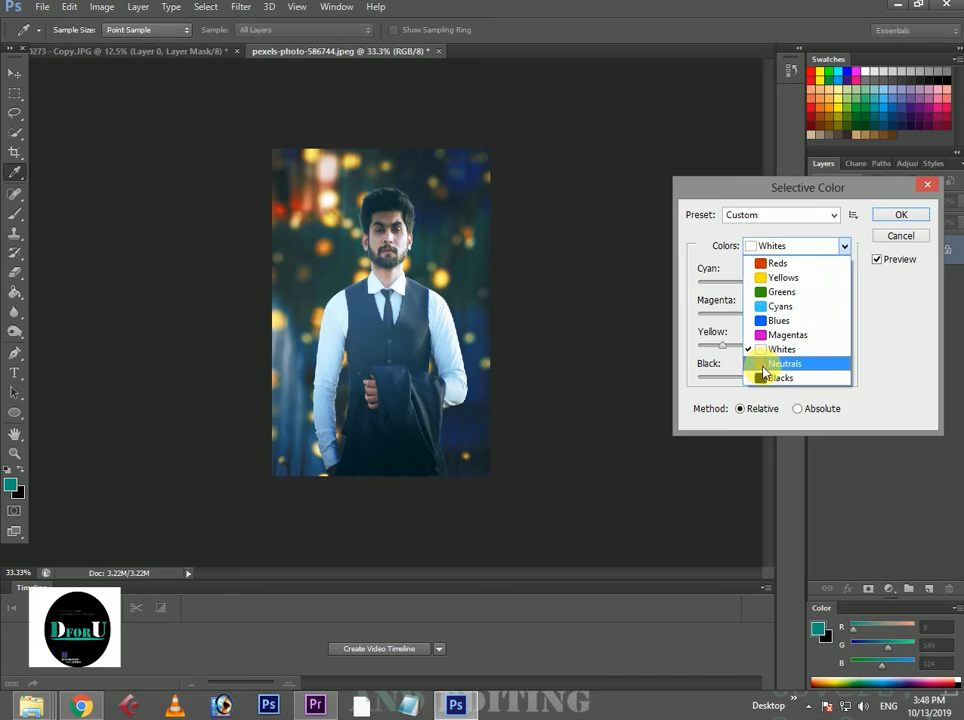
{"action": "left_click", "coordinate": [768, 365]}
{"action": "left_click_drag", "start_coordinate": [768, 377], "coordinate": [776, 379]}
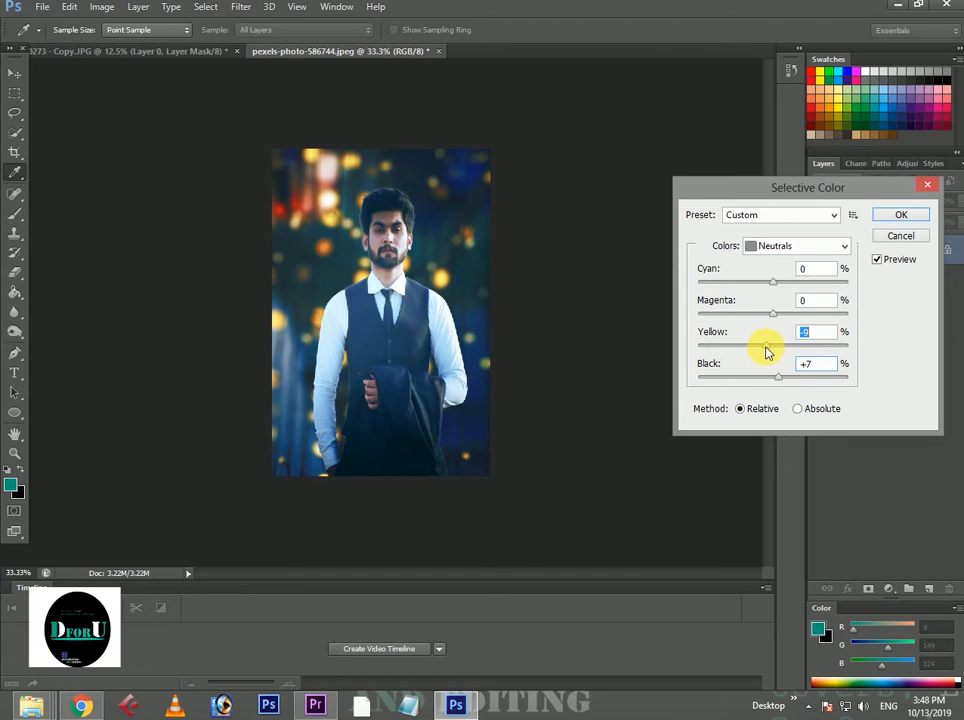
{"action": "left_click_drag", "start_coordinate": [774, 347], "coordinate": [777, 281]}
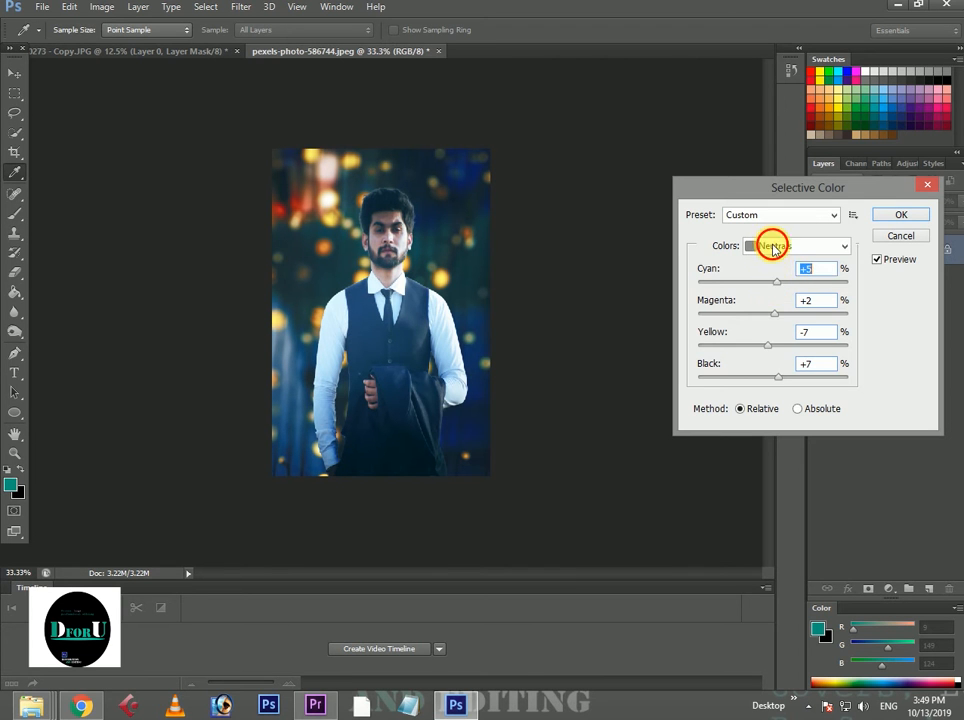
Set the Blacks in Selective Color to cyan -7%, magenta +1%, yellow -6% and black -3%, and apply the adjustment.
{"action": "left_click", "coordinate": [764, 245]}
{"action": "left_click", "coordinate": [765, 379]}
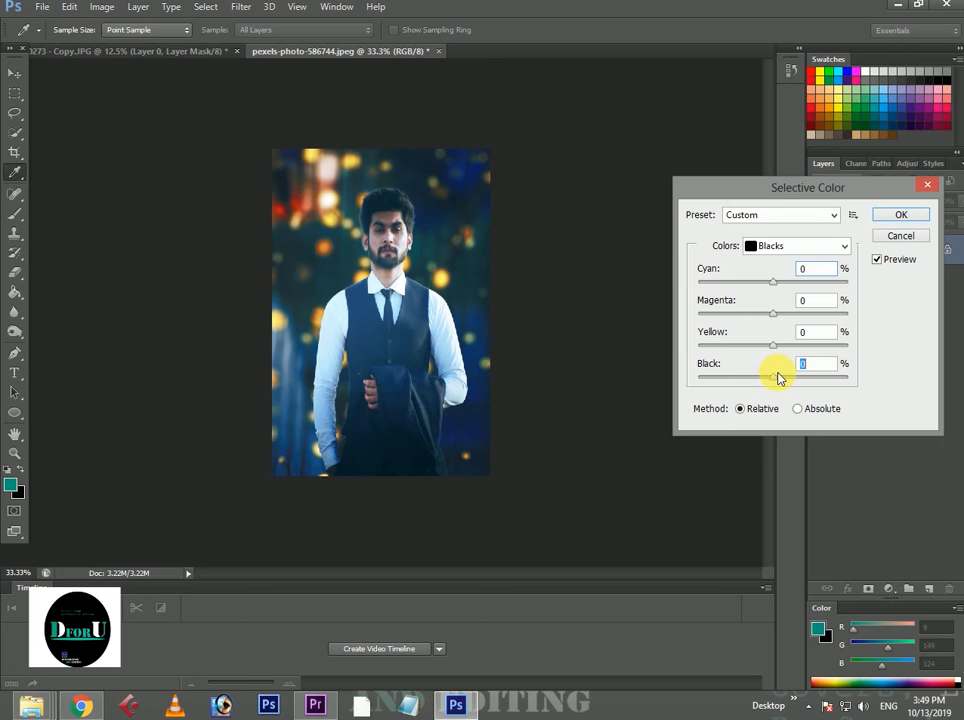
{"action": "left_click_drag", "start_coordinate": [779, 377], "coordinate": [772, 380]}
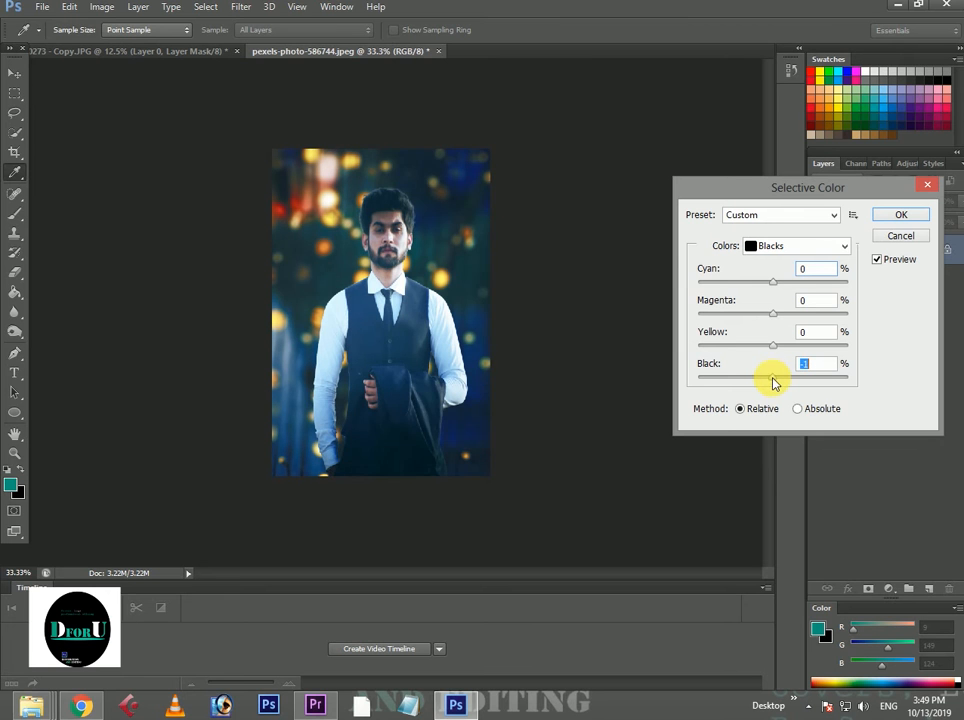
{"action": "mouse_move", "coordinate": [772, 376]}
{"action": "left_mouse_down"}
{"action": "mouse_move", "coordinate": [742, 362]}
{"action": "mouse_move", "coordinate": [779, 377]}
{"action": "mouse_move", "coordinate": [776, 386]}
{"action": "left_mouse_up"}
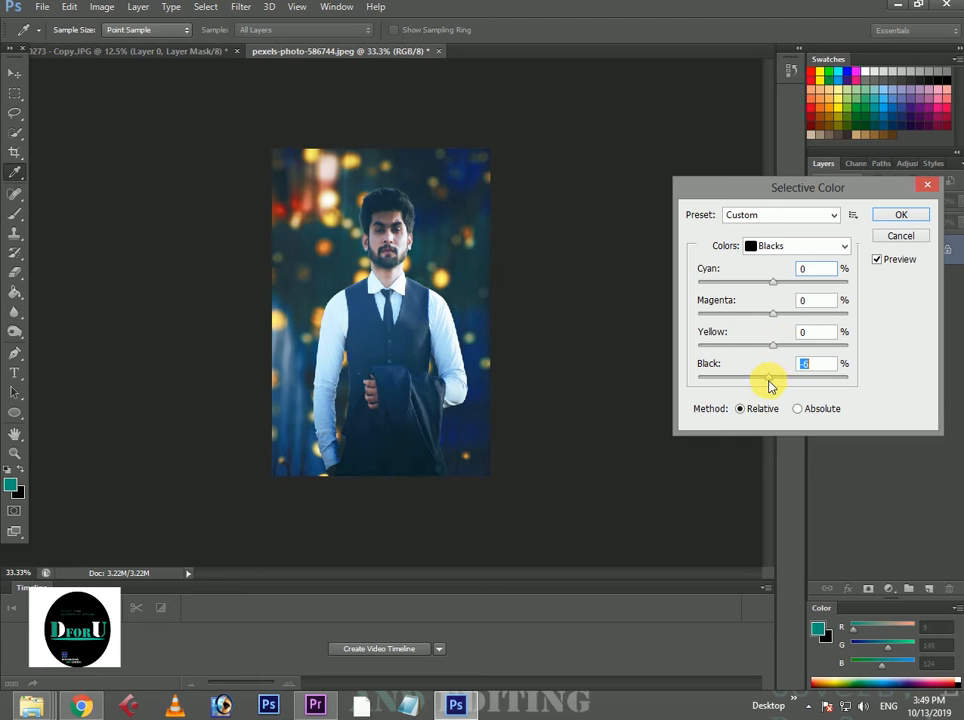
{"action": "left_click", "coordinate": [771, 316]}
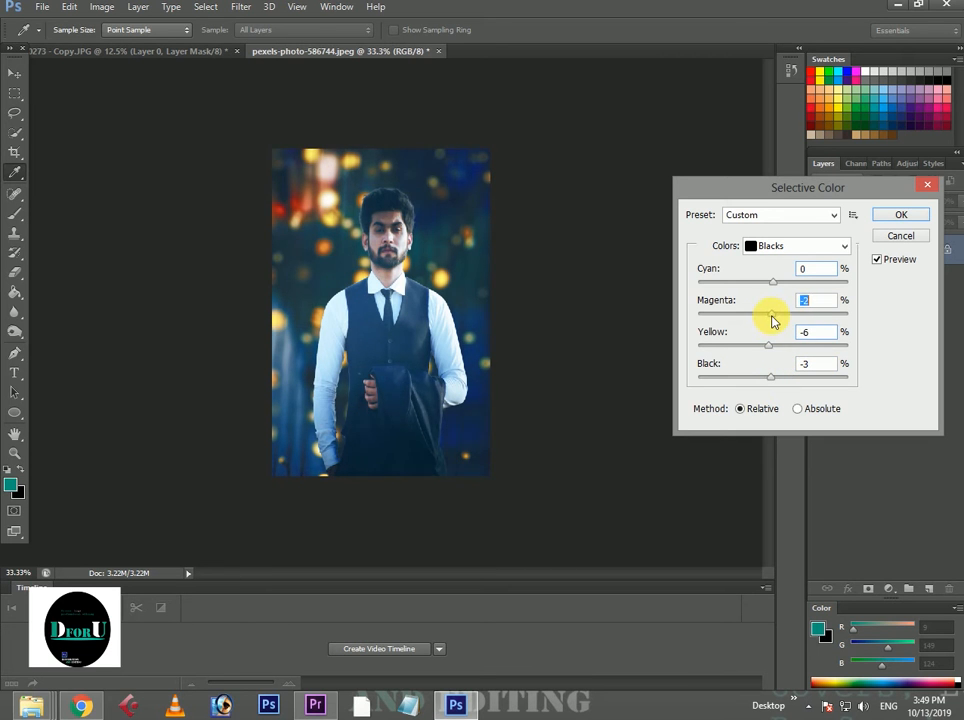
{"action": "left_click", "coordinate": [775, 286]}
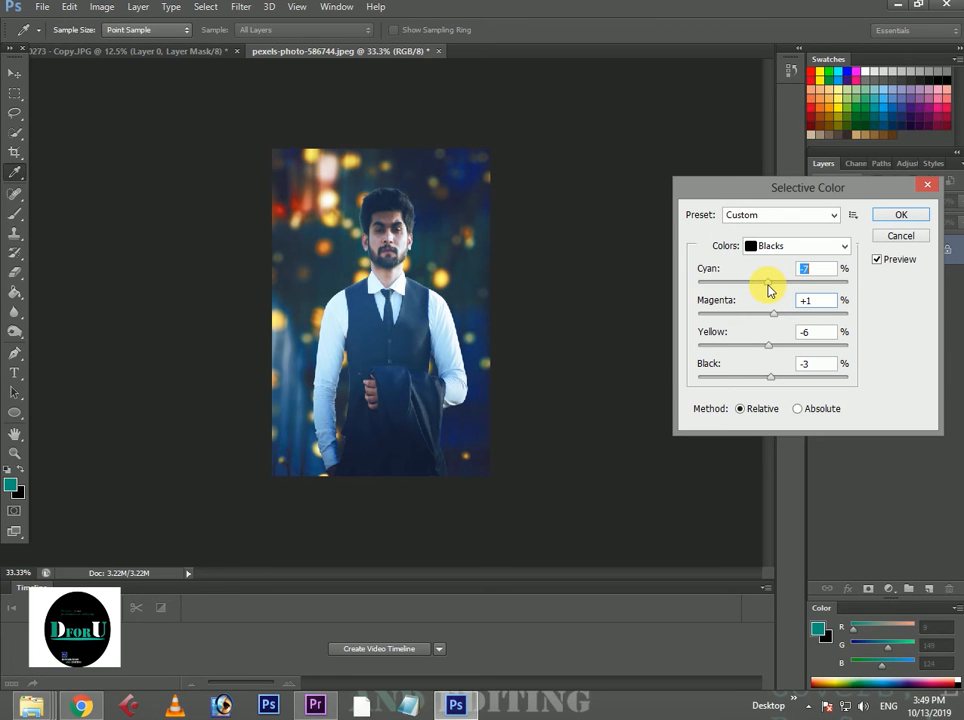
{"action": "left_click", "coordinate": [768, 245]}
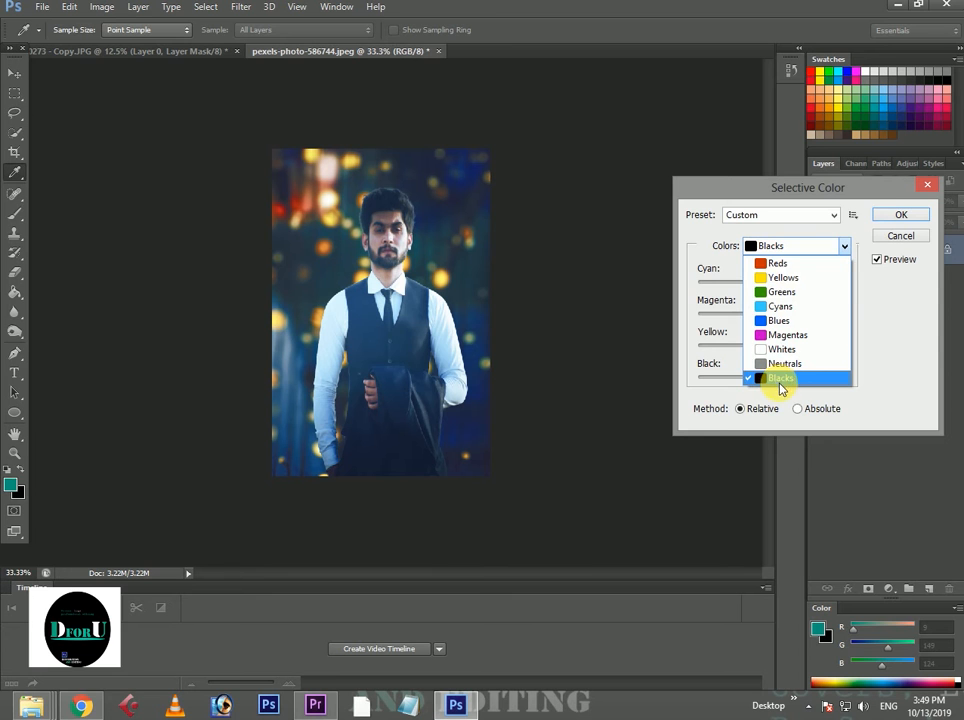
{"action": "left_click", "coordinate": [900, 214]}
{"action": "left_click", "coordinate": [900, 214]}
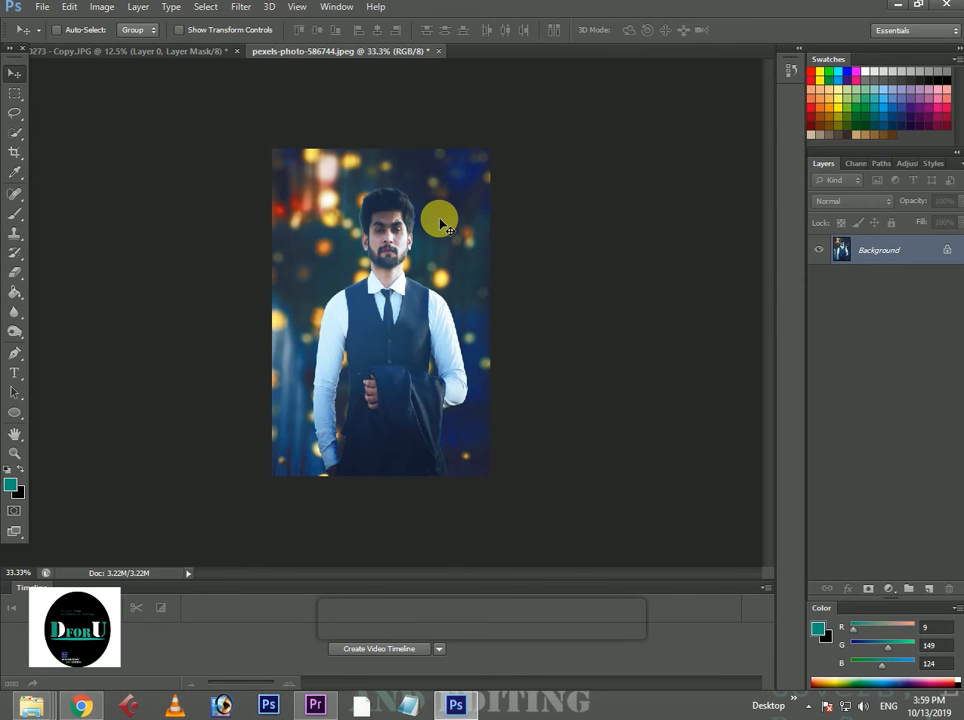
Darken the shadows with an RGB curve point at about input 50, output 43, and apply the Curves adjustment.
{"action": "key", "text": "ctrl+m"}
{"action": "left_click_drag", "start_coordinate": [699, 376], "coordinate": [703, 386]}
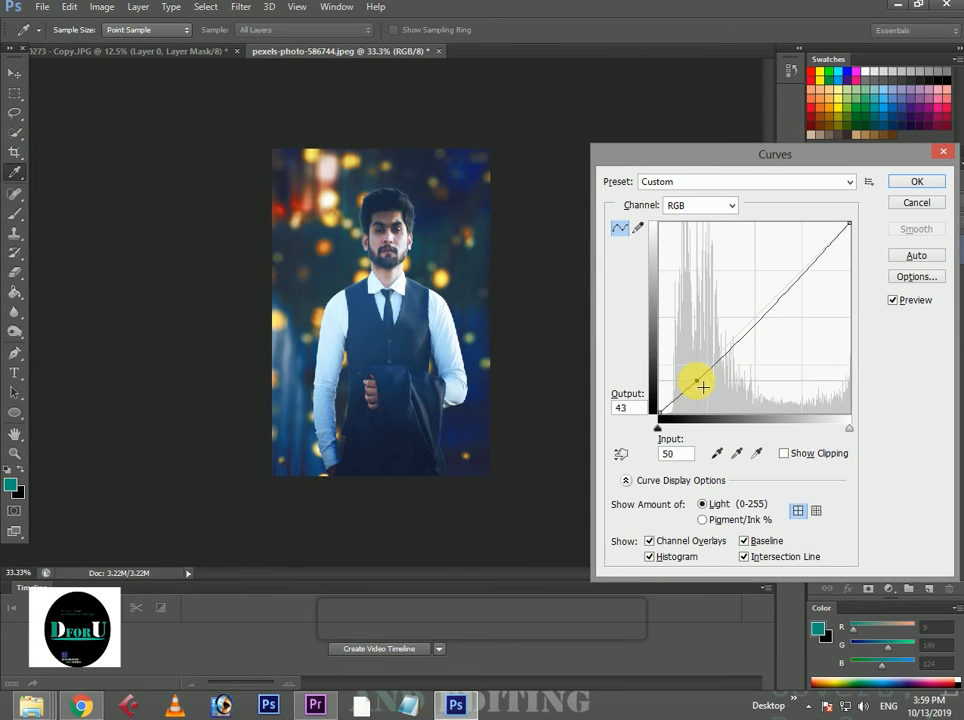
{"action": "left_click", "coordinate": [914, 183]}
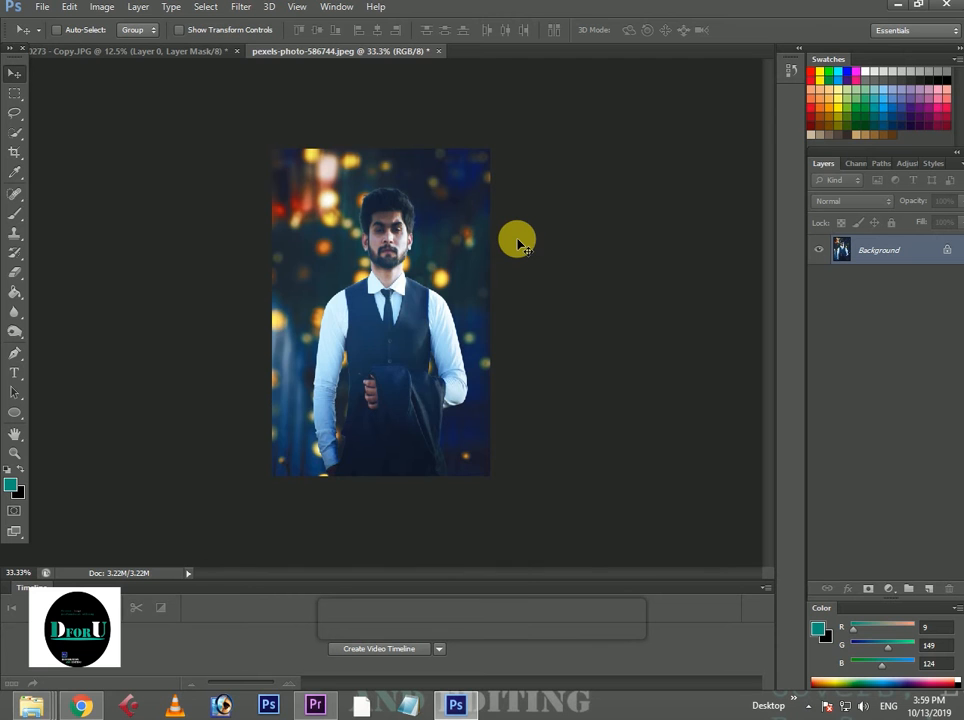
Start another Selective Color adjustment on the merged image and set the Neutrals' yellow to -6%.
{"action": "key", "text": "ctrl+plus"}
{"action": "key", "text": "ctrl+plus"}
{"action": "key", "text": "ctrl+minus"}
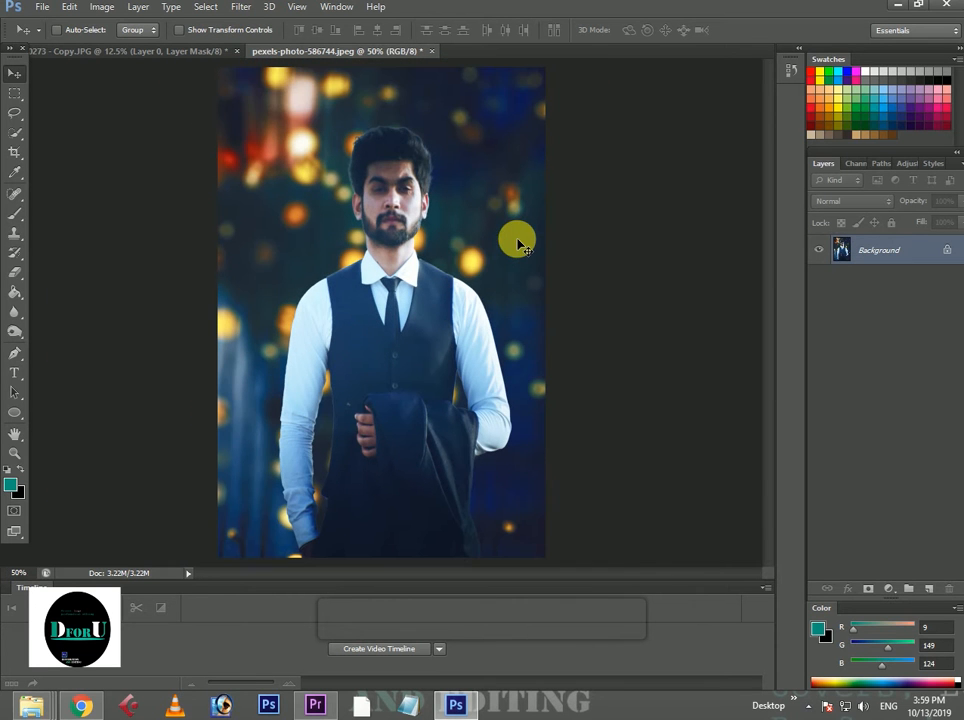
{"action": "left_click", "coordinate": [102, 7]}
{"action": "mouse_move", "coordinate": [125, 45]}
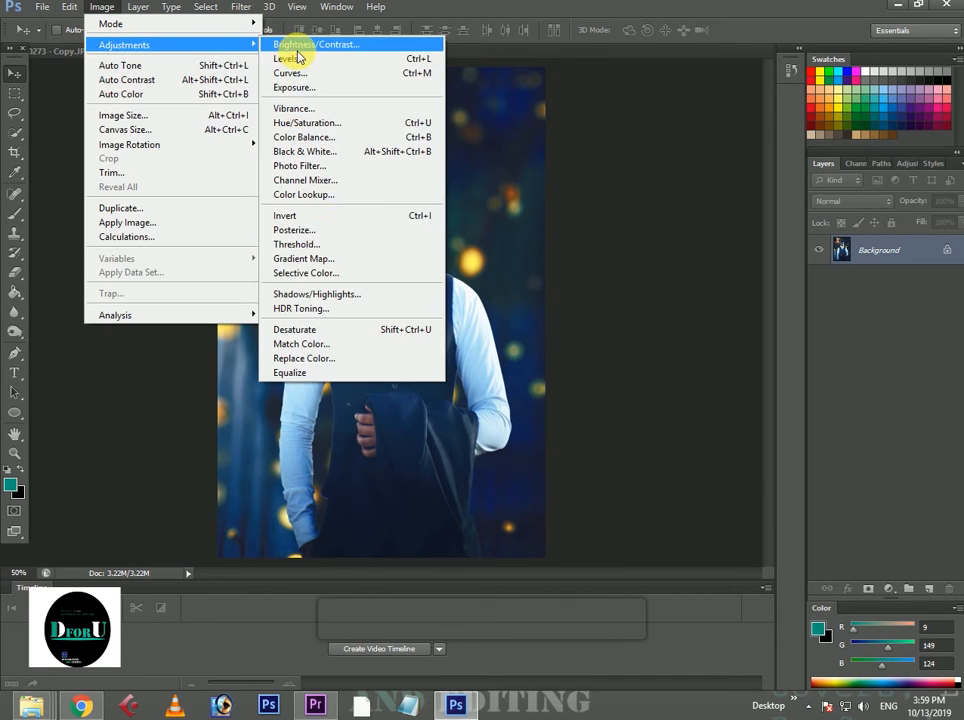
{"action": "left_click", "coordinate": [323, 275]}
{"action": "left_click", "coordinate": [803, 245]}
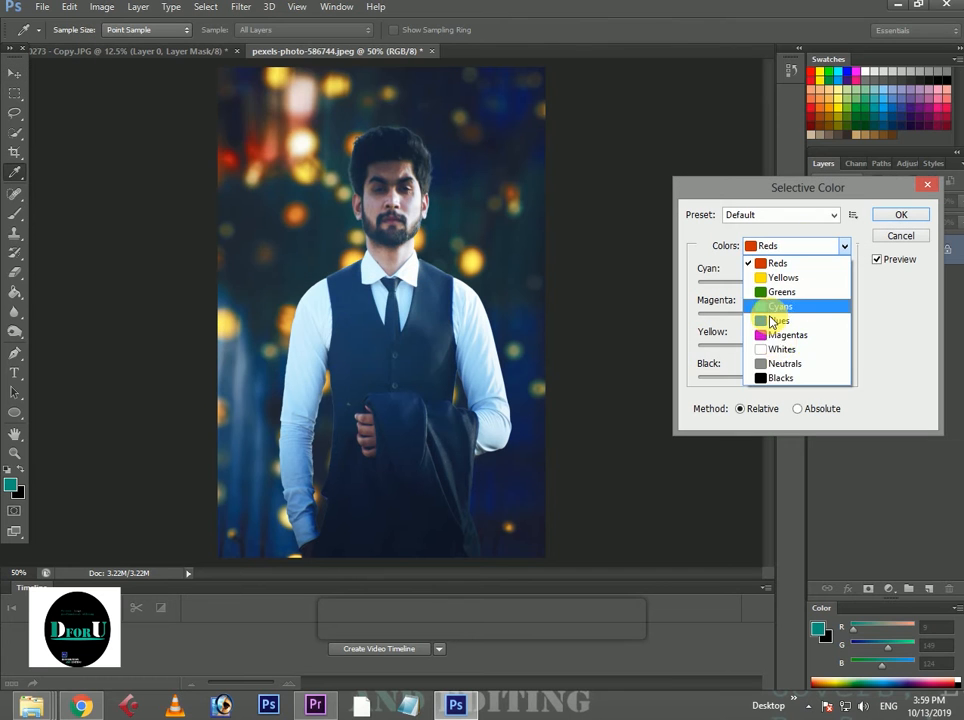
{"action": "left_click", "coordinate": [785, 365]}
{"action": "left_click_drag", "start_coordinate": [773, 346], "coordinate": [775, 347]}
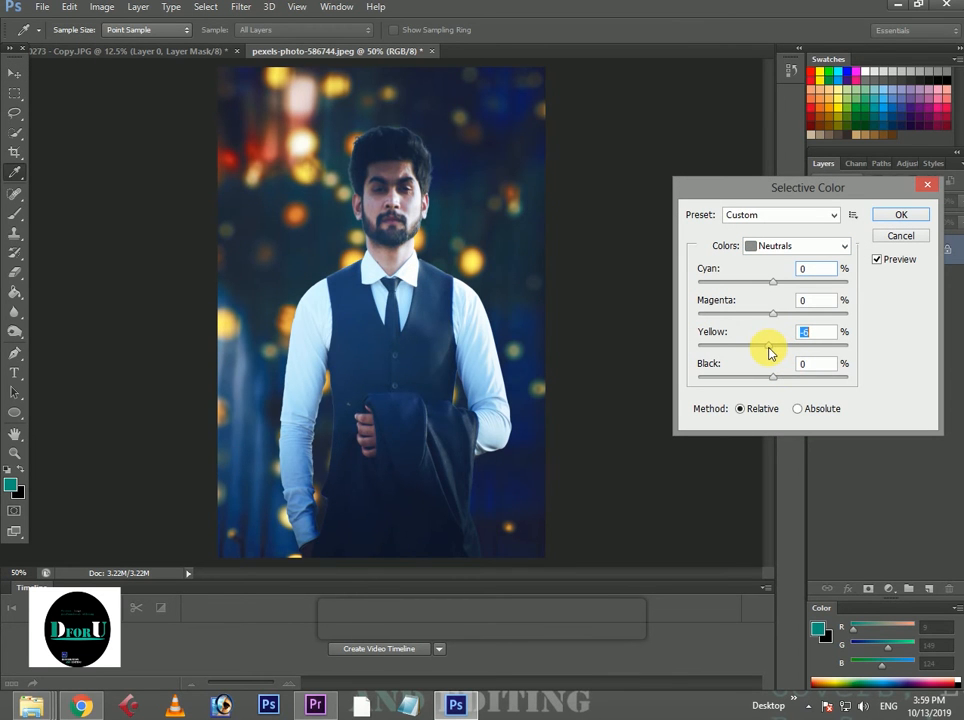
{"action": "left_click_drag", "start_coordinate": [769, 352], "coordinate": [779, 318]}
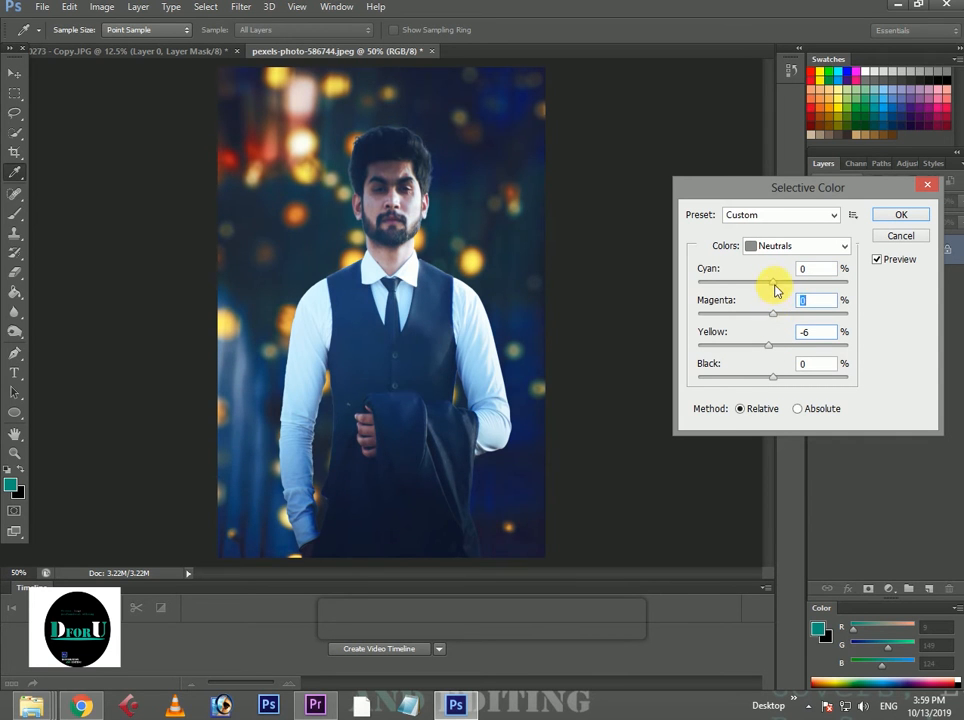
Set the Blacks in Selective Color to cyan +8%, magenta -6% and yellow -7%, and apply the adjustment.
{"action": "left_click", "coordinate": [797, 245]}
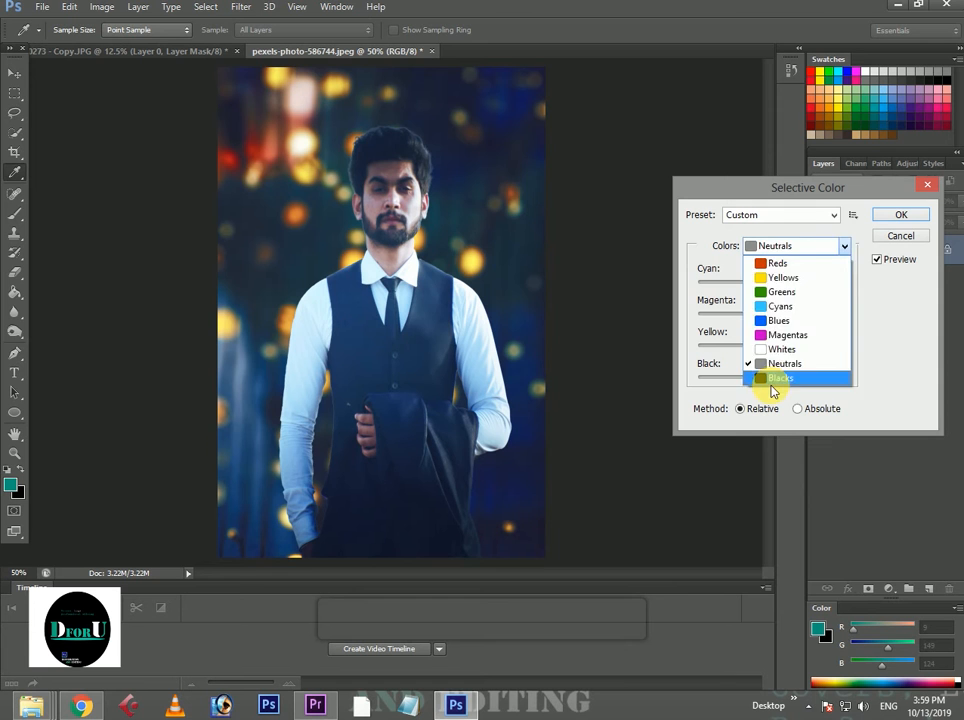
{"action": "left_click", "coordinate": [775, 380]}
{"action": "left_click_drag", "start_coordinate": [772, 282], "coordinate": [778, 287]}
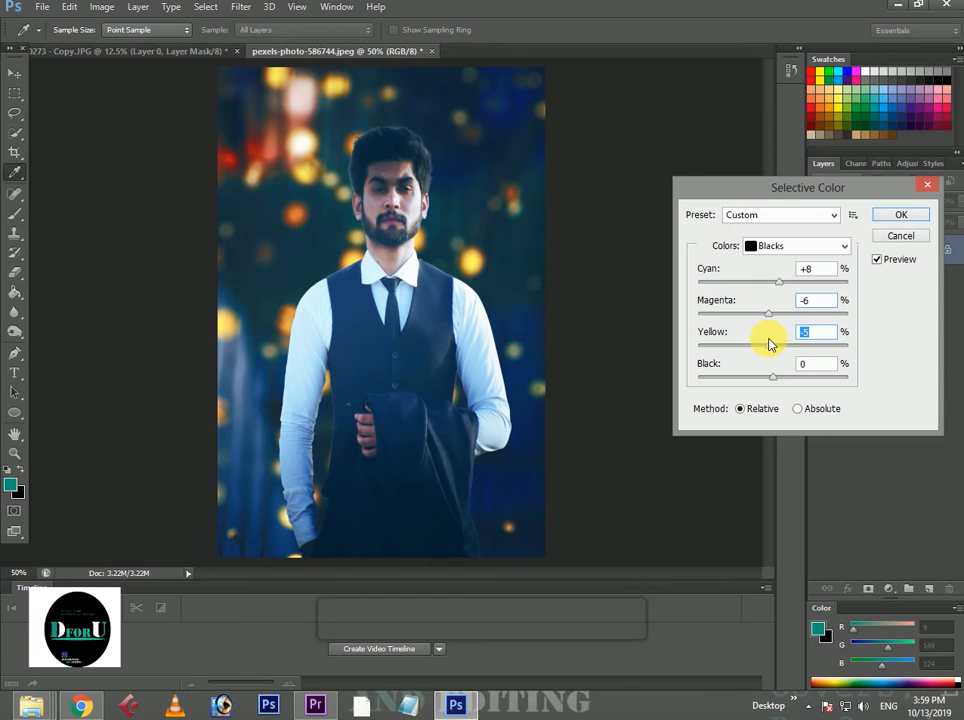
{"action": "key", "text": "ctrl+minus"}
{"action": "left_click_drag", "start_coordinate": [769, 344], "coordinate": [775, 350]}
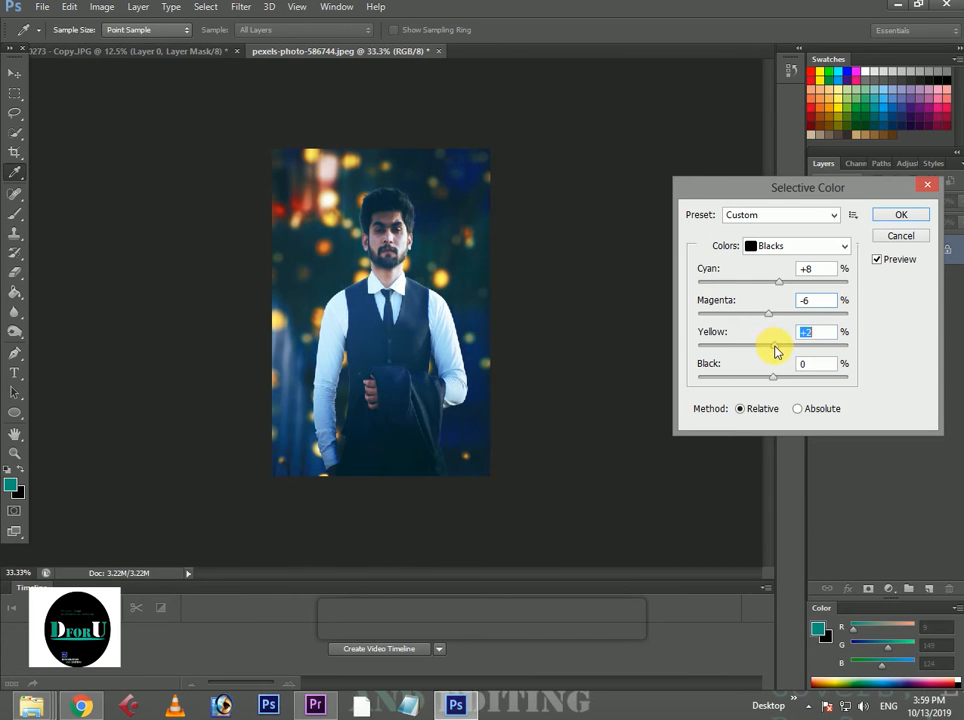
{"action": "key", "text": "Tab"}
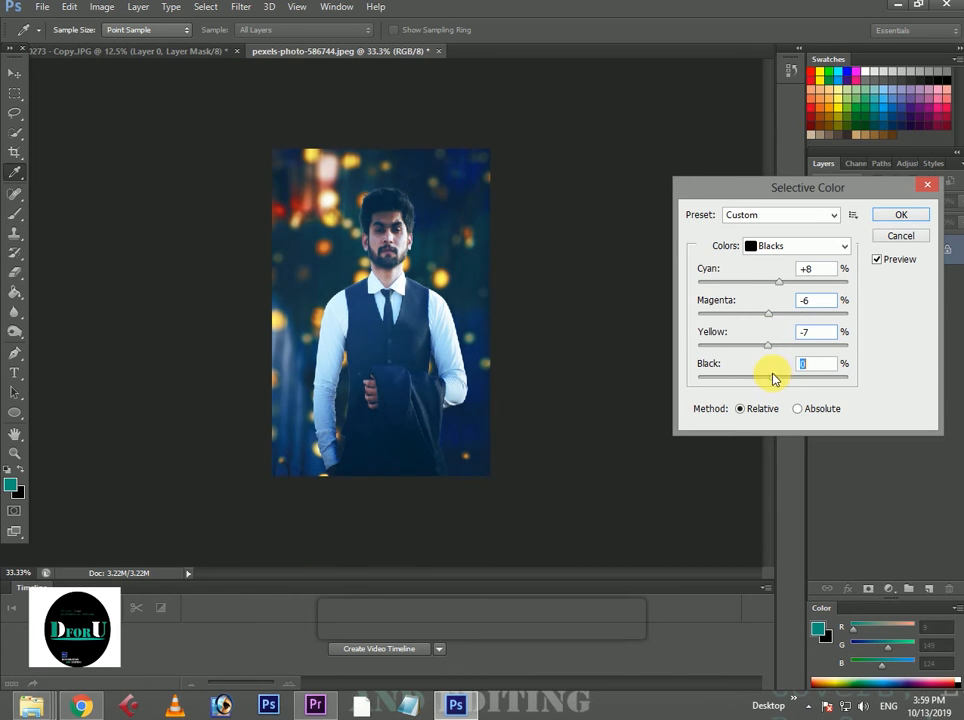
{"action": "left_click", "coordinate": [876, 219]}
{"action": "key", "text": "v"}
{"action": "key", "text": "ctrl+plus"}
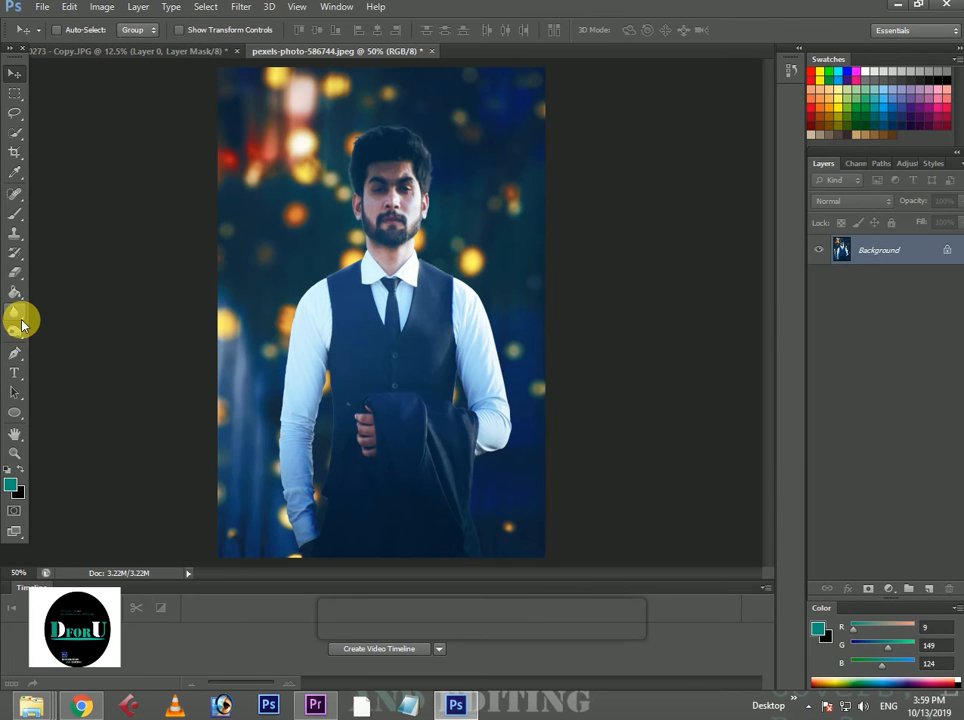
Lighten the man's forehead with the Dodge tool, using a 141 px brush on Midtones at 50% exposure.
{"action": "left_click", "coordinate": [14, 332]}
{"action": "right_click", "coordinate": [14, 332]}
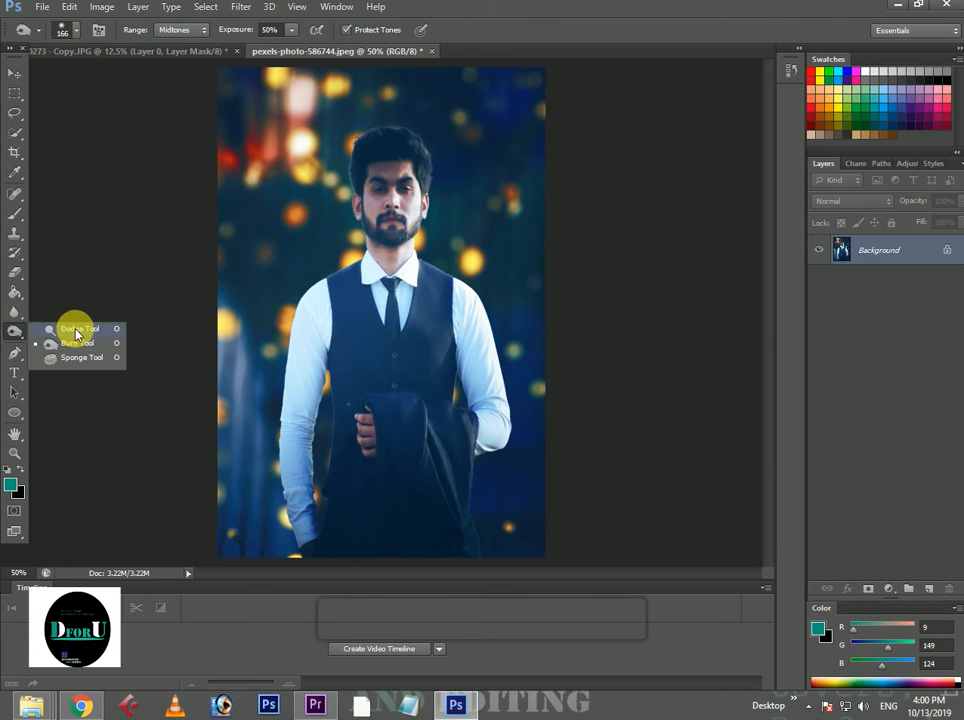
{"action": "left_click", "coordinate": [77, 330]}
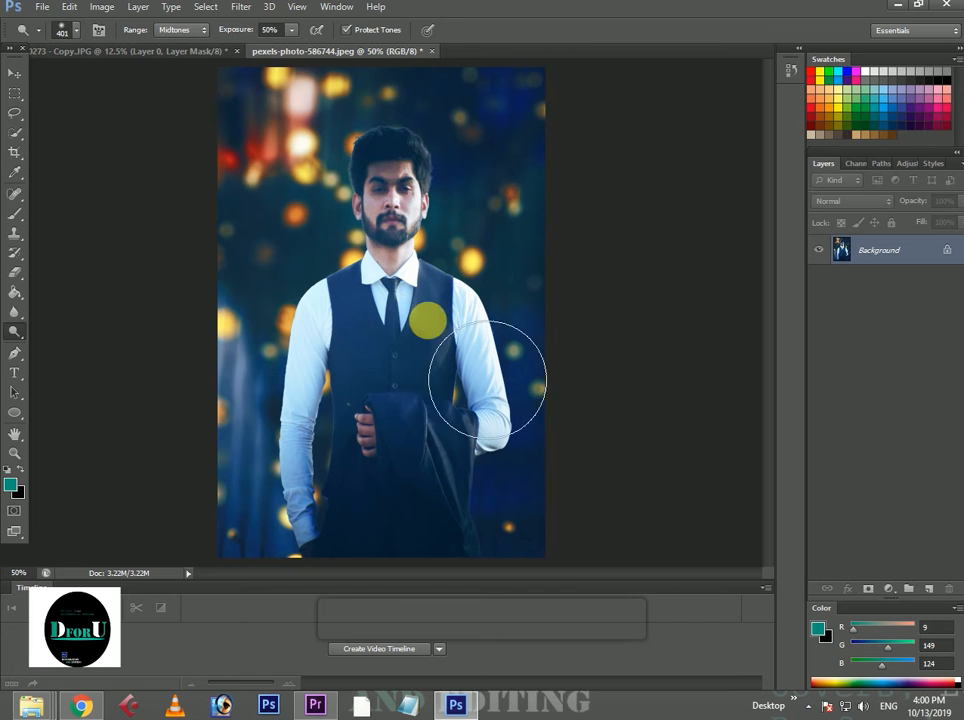
{"action": "key", "text": "ctrl+minus"}
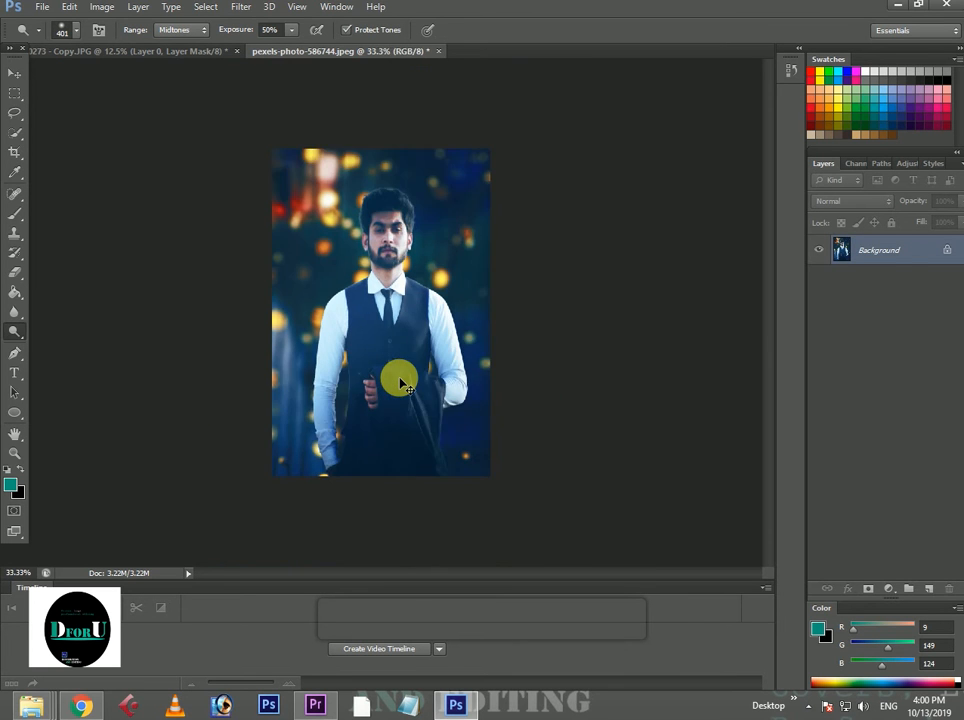
{"action": "key", "text": "ctrl+plus"}
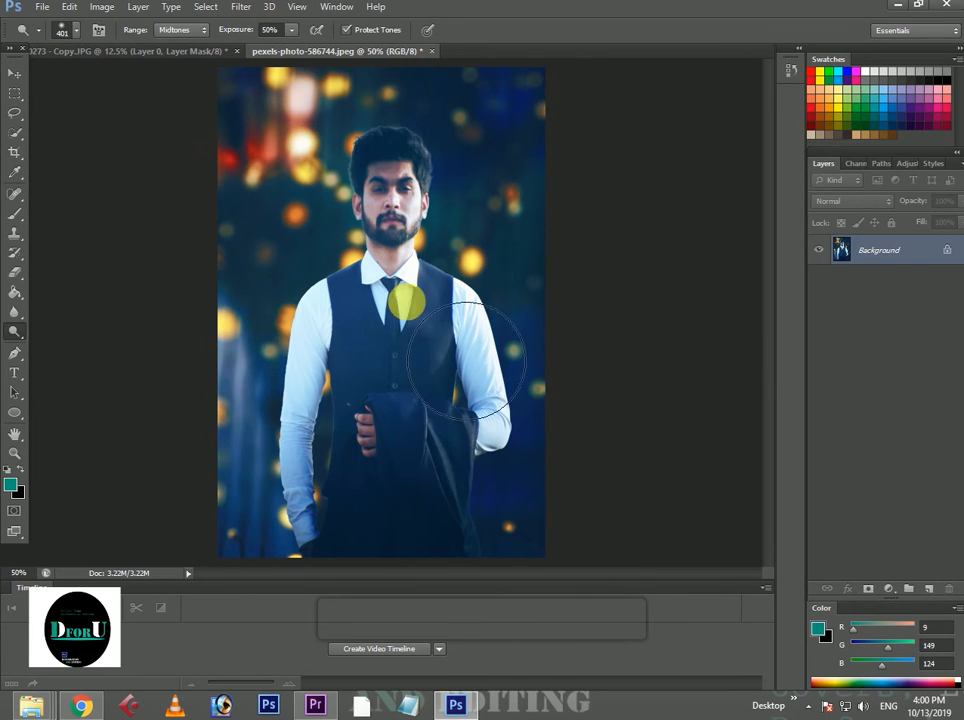
{"action": "right_click", "coordinate": [409, 296]}
{"action": "left_click_drag", "start_coordinate": [510, 335], "coordinate": [514, 336]}
{"action": "left_click", "coordinate": [385, 165]}
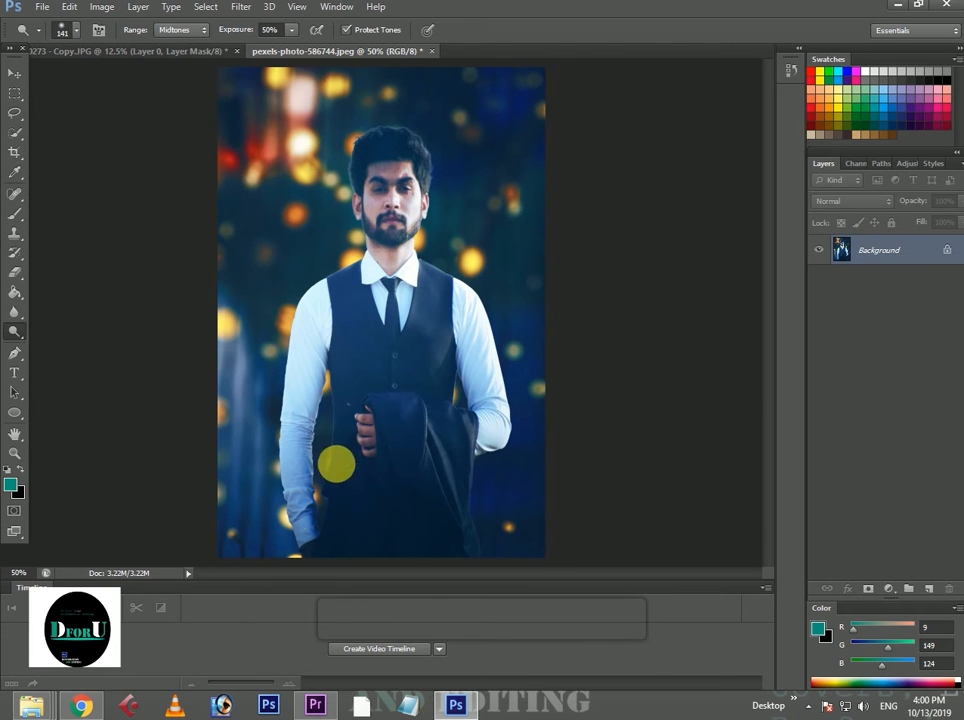
Darken the jacket hanging over the man's arm with the Burn tool, using a 166 px brush on Midtones at 50% exposure.
{"action": "right_click", "coordinate": [14, 331]}
{"action": "left_click", "coordinate": [120, 343]}
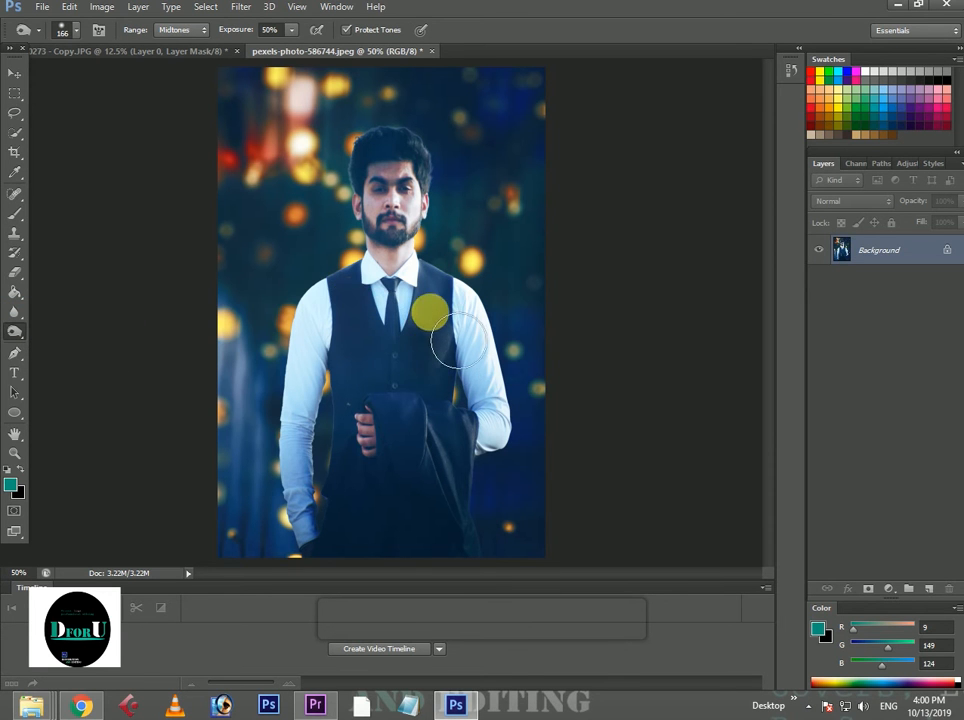
{"action": "left_click", "coordinate": [444, 474]}
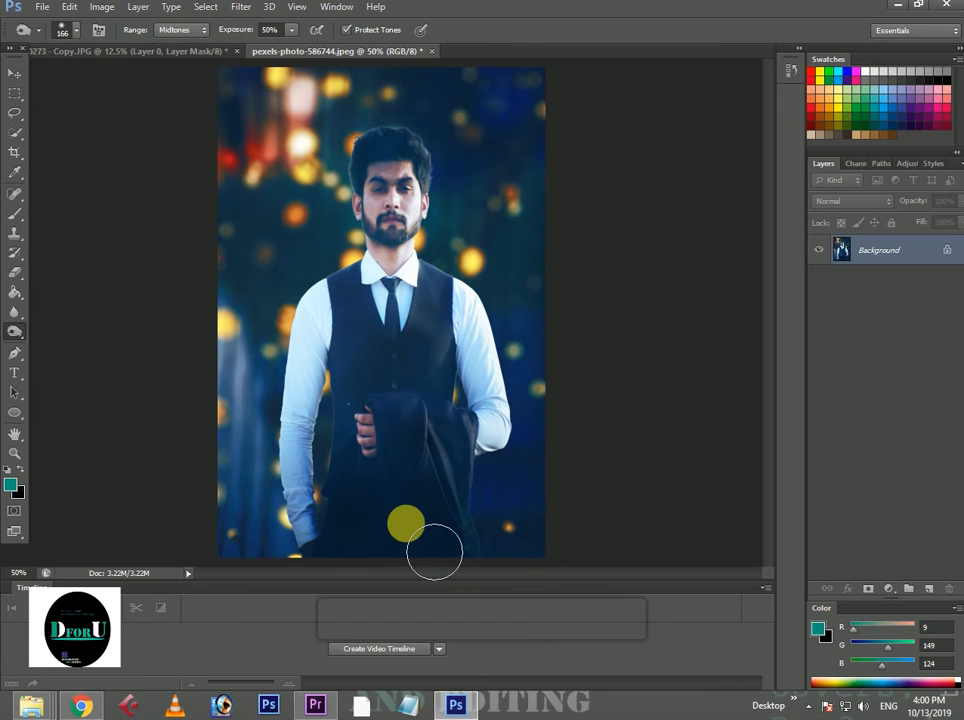
{"action": "key", "text": "ctrl+minus"}
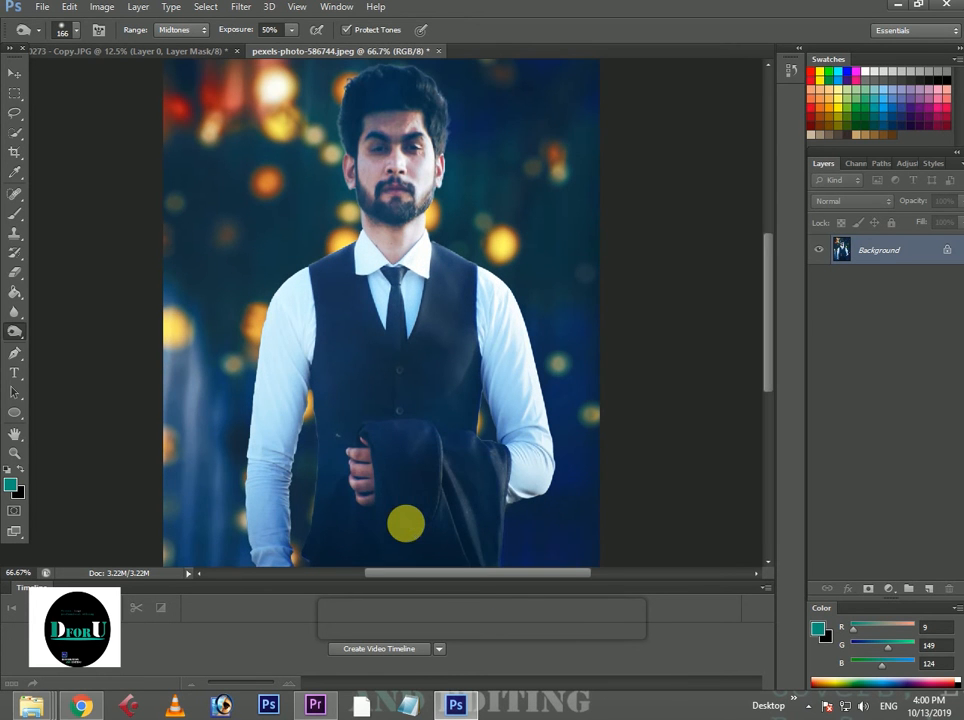
Retouch the lower vest above the man's hand with the Clone Stamp tool and a soft 56 px brush.
{"action": "right_click", "coordinate": [17, 332]}
{"action": "left_click", "coordinate": [51, 333]}
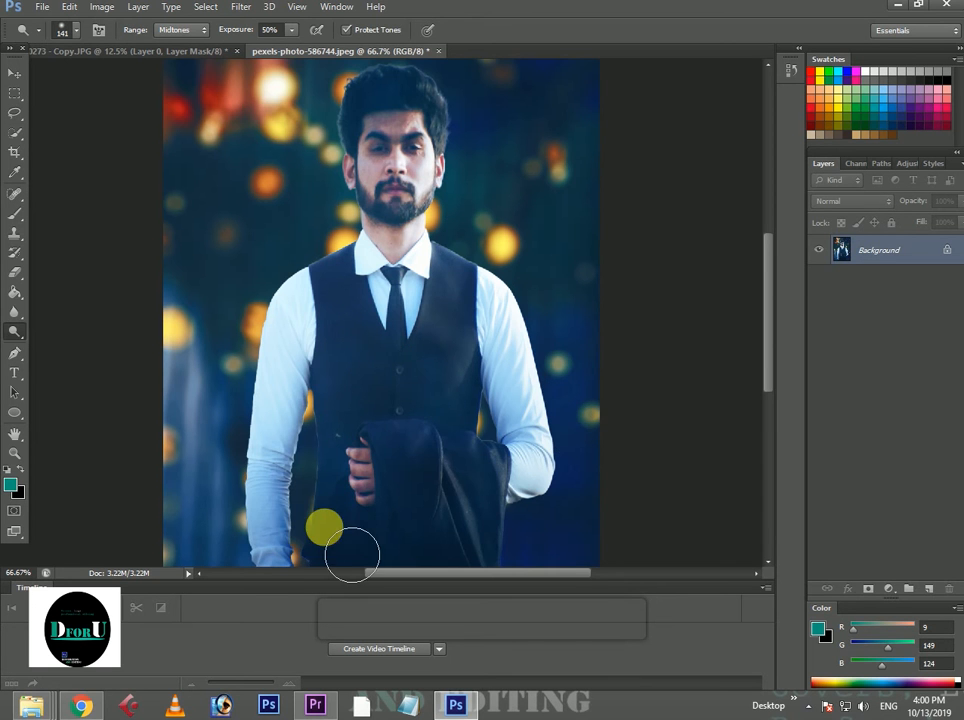
{"action": "scroll", "coordinate": [351, 552], "scroll_direction": "down", "scroll_amount": 3}
{"action": "left_click", "coordinate": [15, 233]}
{"action": "right_click", "coordinate": [334, 323]}
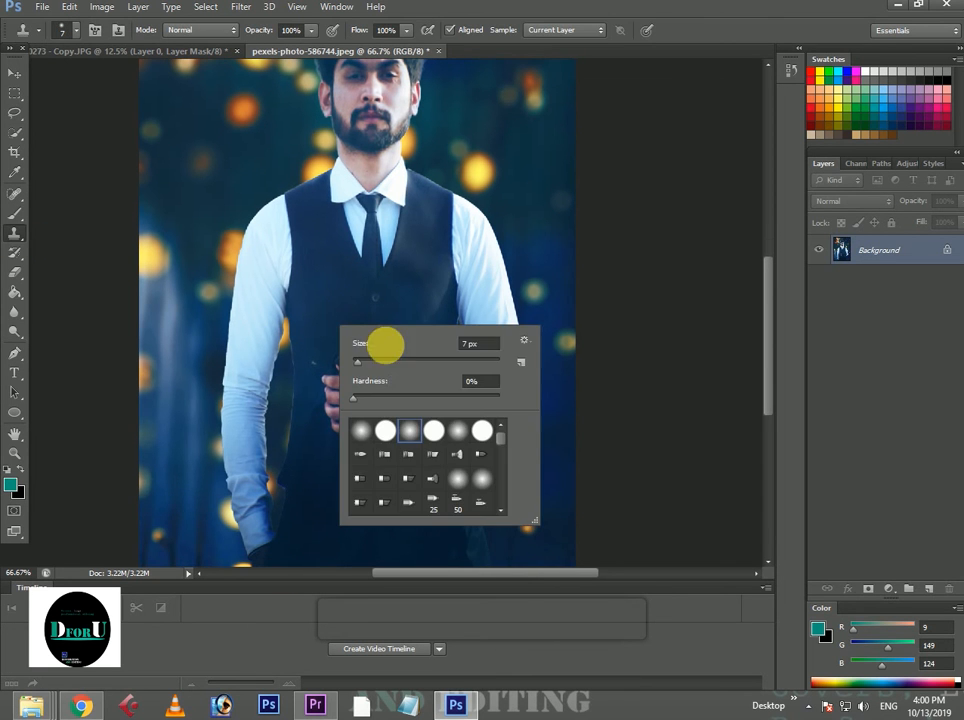
{"action": "left_click", "coordinate": [394, 360]}
{"action": "left_click", "coordinate": [333, 328]}
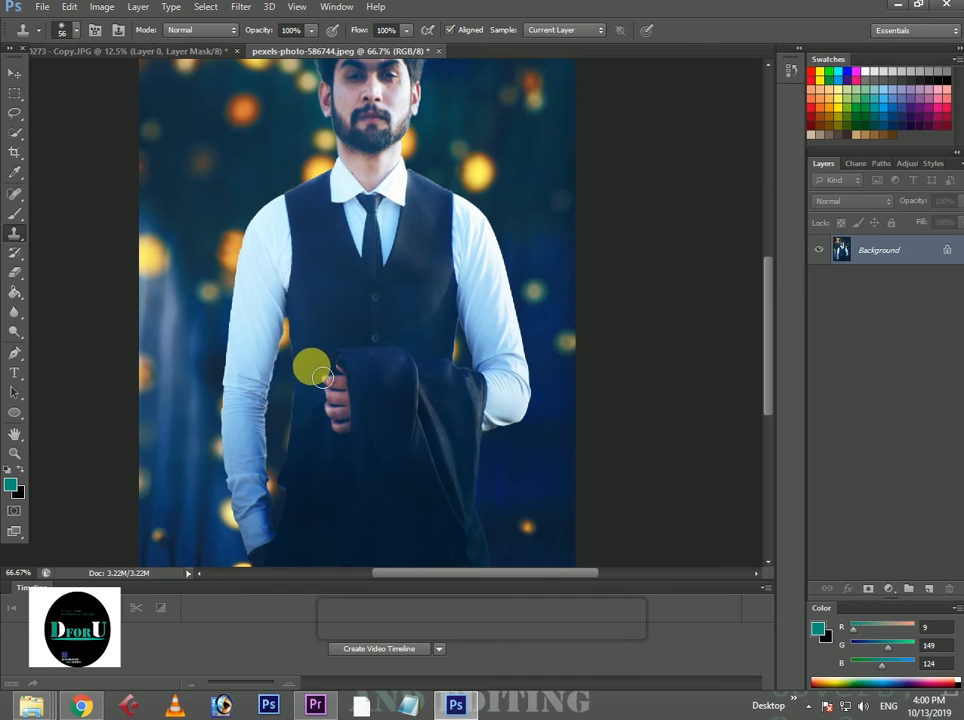
Retouch the man's face around the forehead and temple with the Clone Stamp tool and a 31 px brush.
{"action": "scroll", "coordinate": [375, 380], "scroll_direction": "up", "scroll_amount": 2}
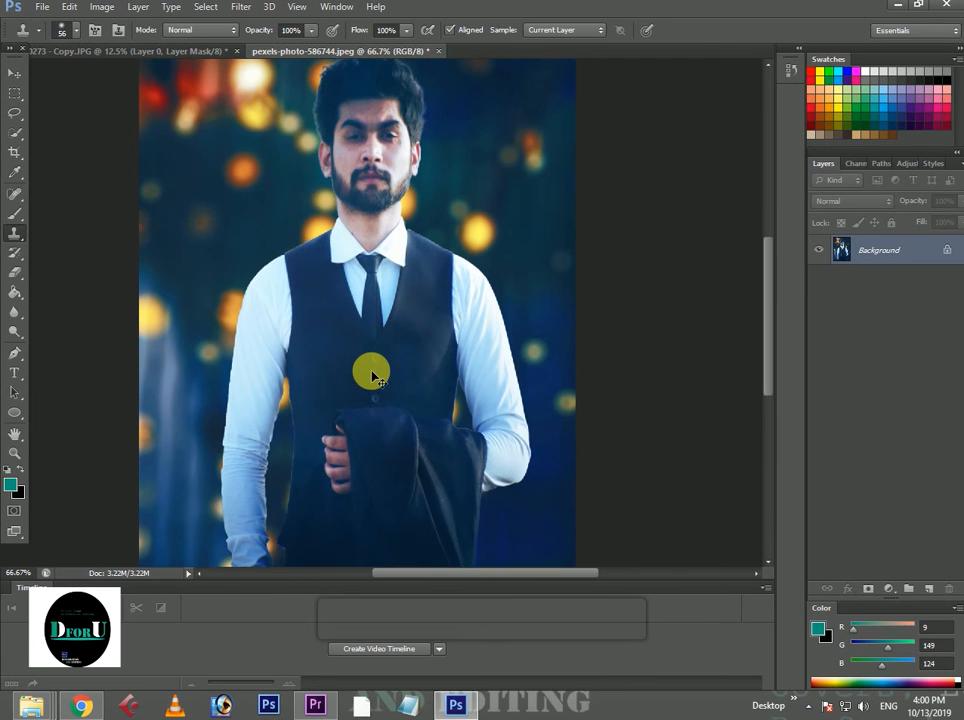
{"action": "key", "text": "ctrl+minus"}
{"action": "key", "text": "ctrl+plus"}
{"action": "key", "text": "ctrl+plus"}
{"action": "key", "text": "ctrl+plus"}
{"action": "scroll", "coordinate": [372, 368], "scroll_direction": "up", "scroll_amount": 5}
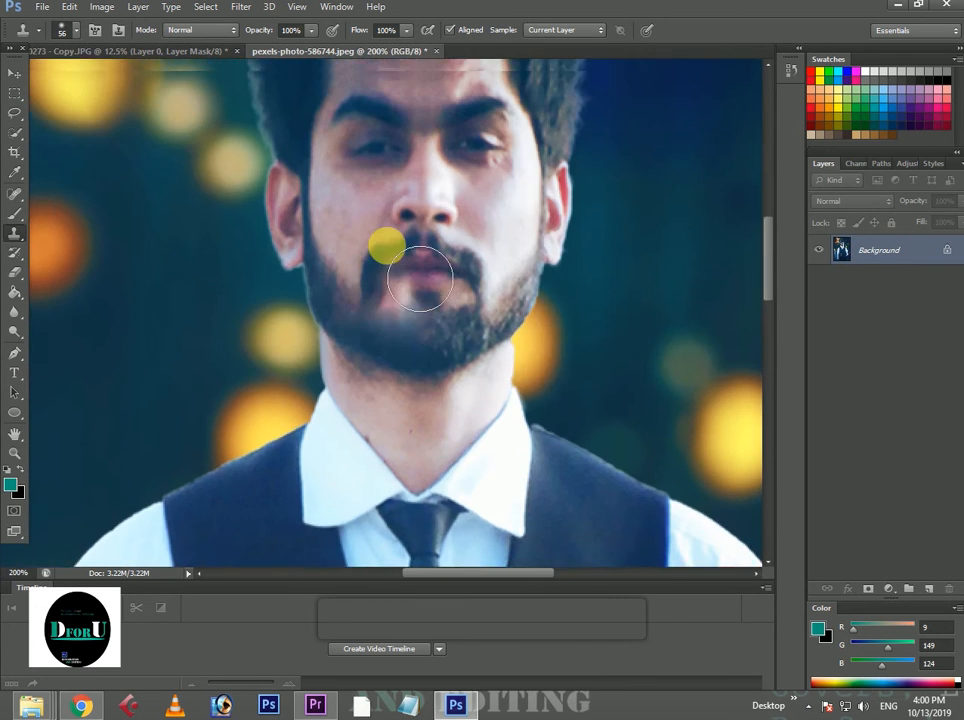
{"action": "scroll", "coordinate": [420, 278], "scroll_direction": "up", "scroll_amount": 2}
{"action": "right_click", "coordinate": [583, 277]}
{"action": "left_click", "coordinate": [505, 240]}
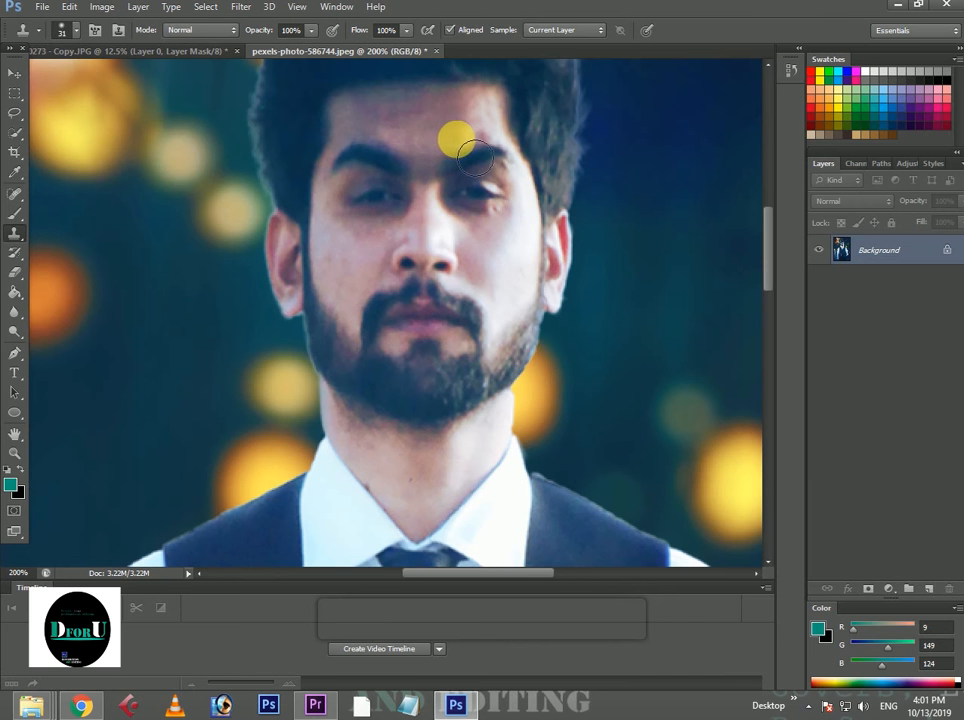
{"action": "left_click", "coordinate": [331, 143]}
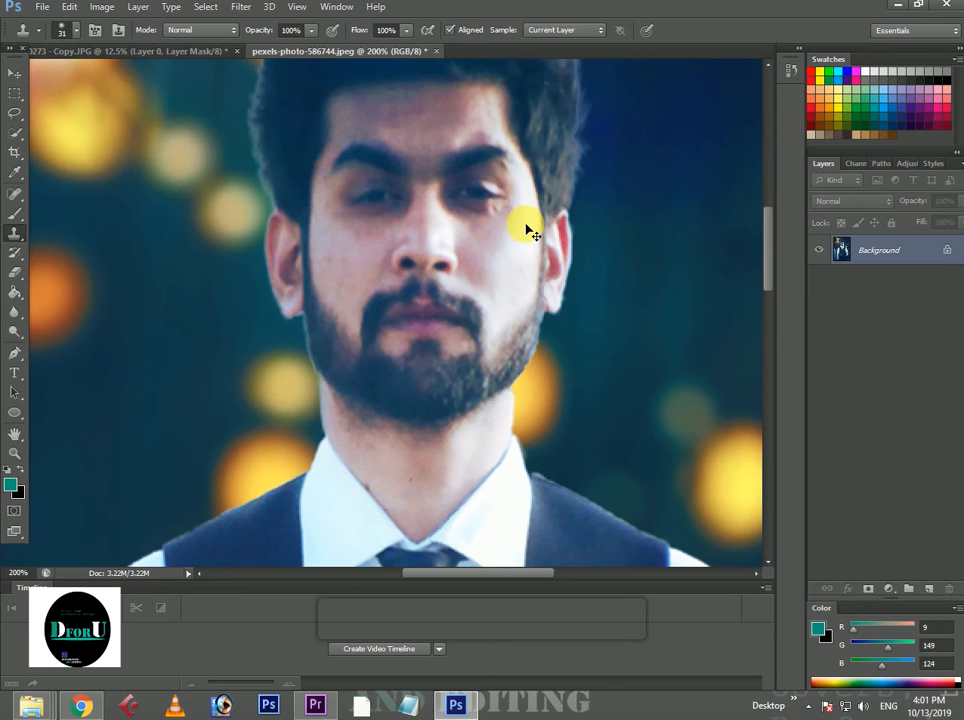
Examine the retouched face up close and in the context of the whole portrait.
{"action": "key", "text": "ctrl+minus"}
{"action": "key", "text": "ctrl+minus"}
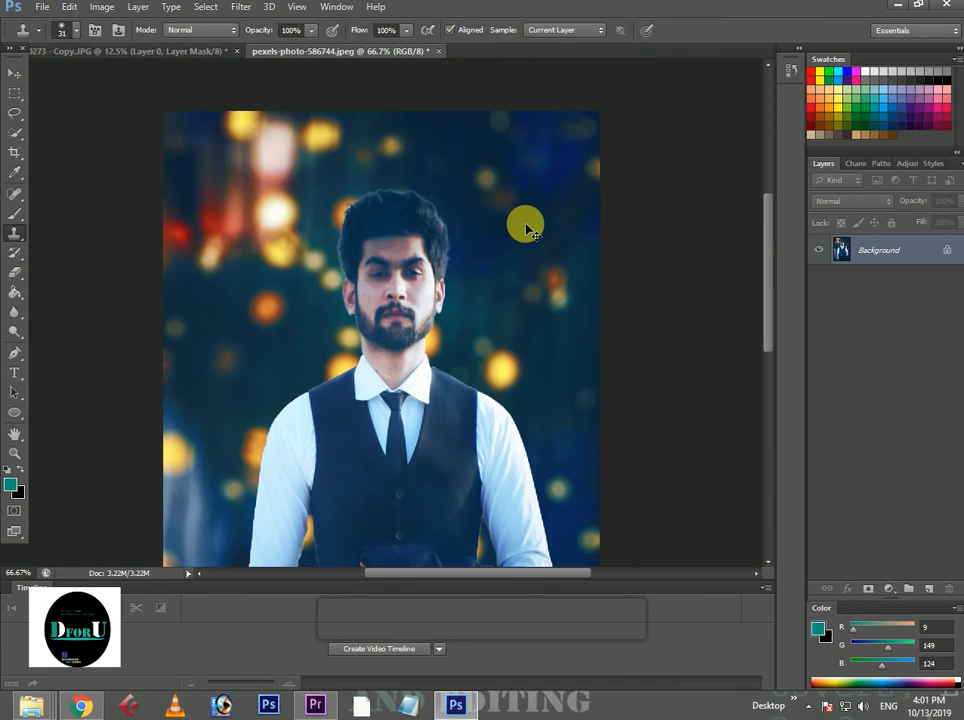
{"action": "key", "text": "ctrl+plus"}
{"action": "key", "text": "ctrl+plus"}
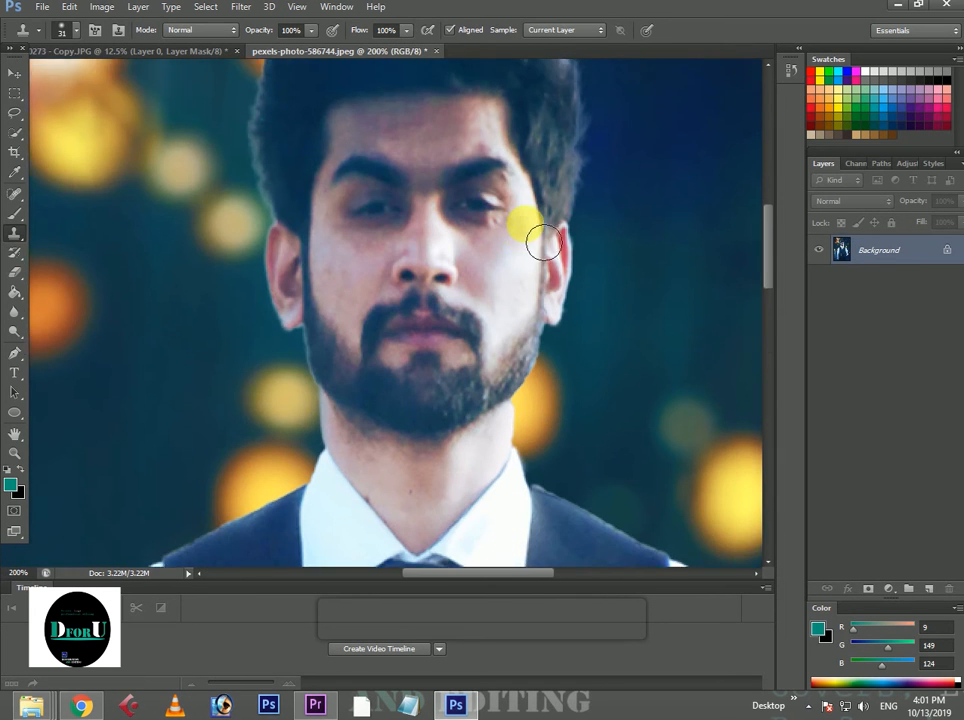
{"action": "scroll", "coordinate": [538, 241], "scroll_direction": "up", "scroll_amount": 1}
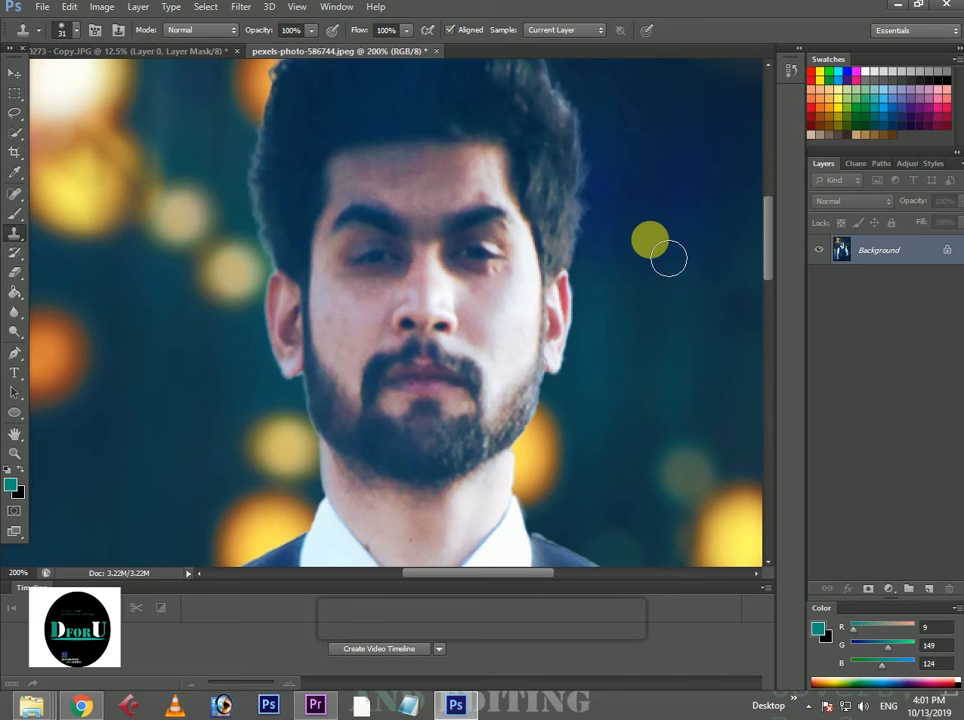
{"action": "key", "text": "ctrl+minus"}
{"action": "key", "text": "ctrl+minus"}
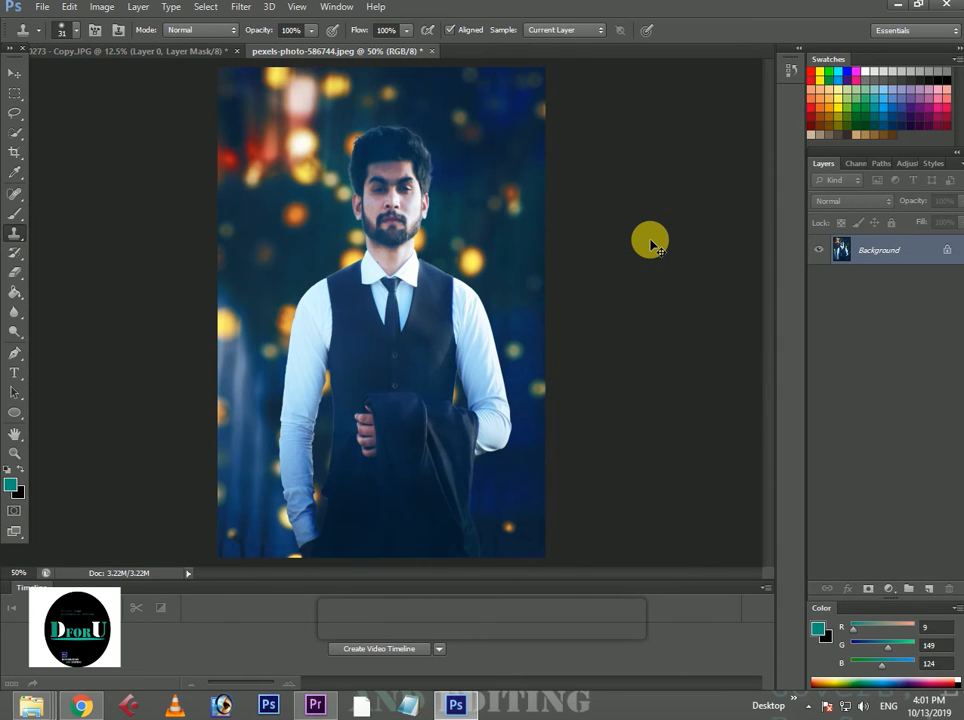
Switch to the Dodge tool with a 141 px brush on Midtones at 50% exposure and review the whole portrait.
{"action": "left_click", "coordinate": [15, 332]}
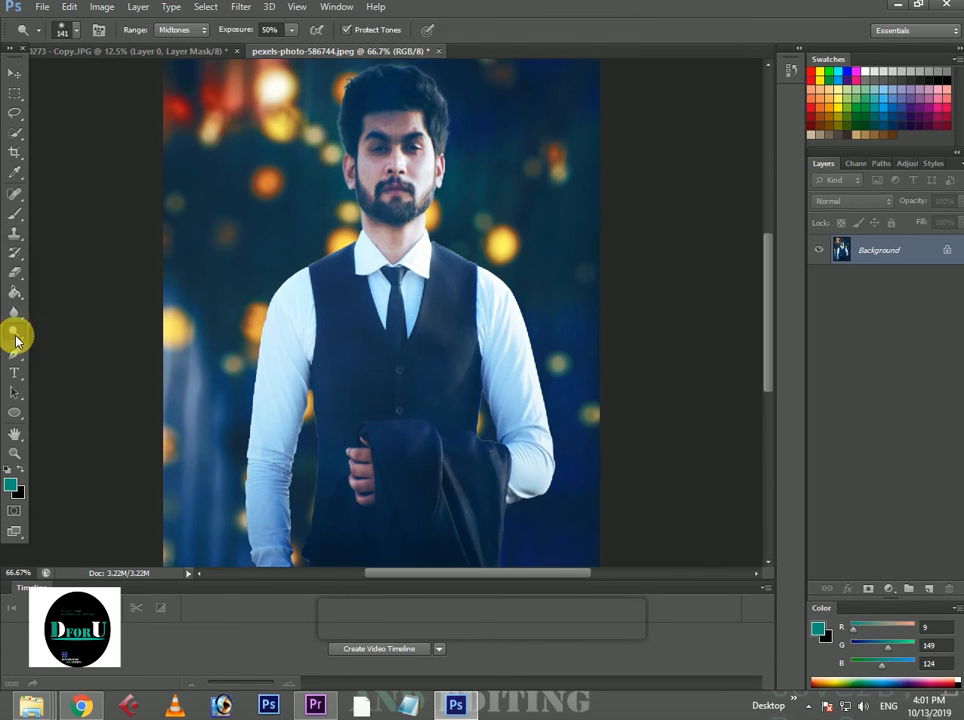
{"action": "right_click", "coordinate": [15, 332]}
{"action": "left_click", "coordinate": [42, 331]}
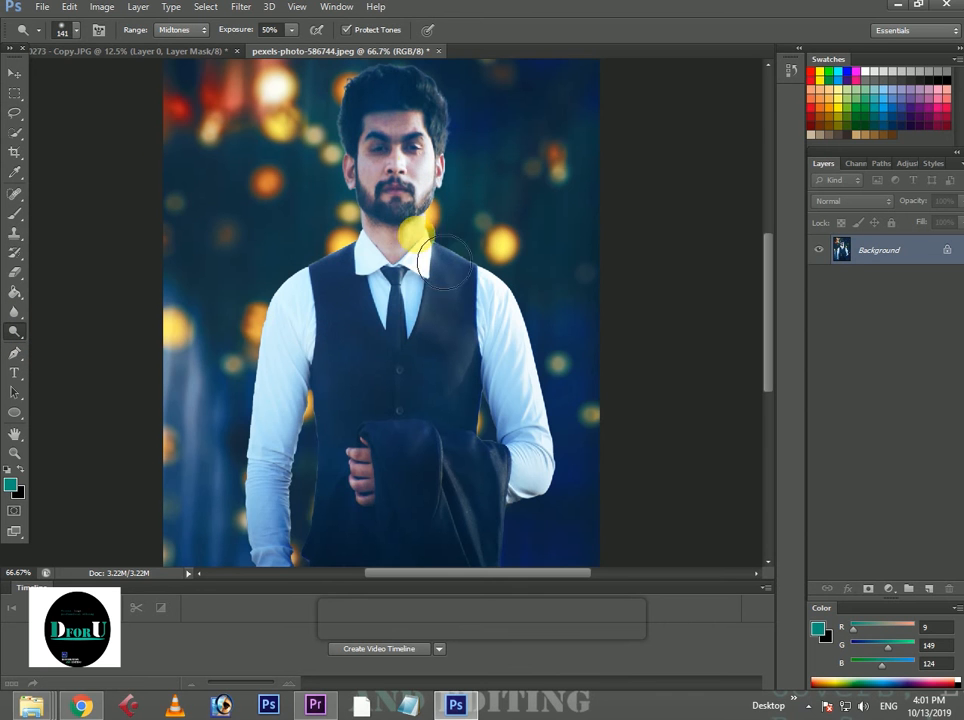
{"action": "key", "text": "ctrl+minus"}
{"action": "key", "text": "ctrl+minus"}
{"action": "key", "text": "ctrl+minus"}
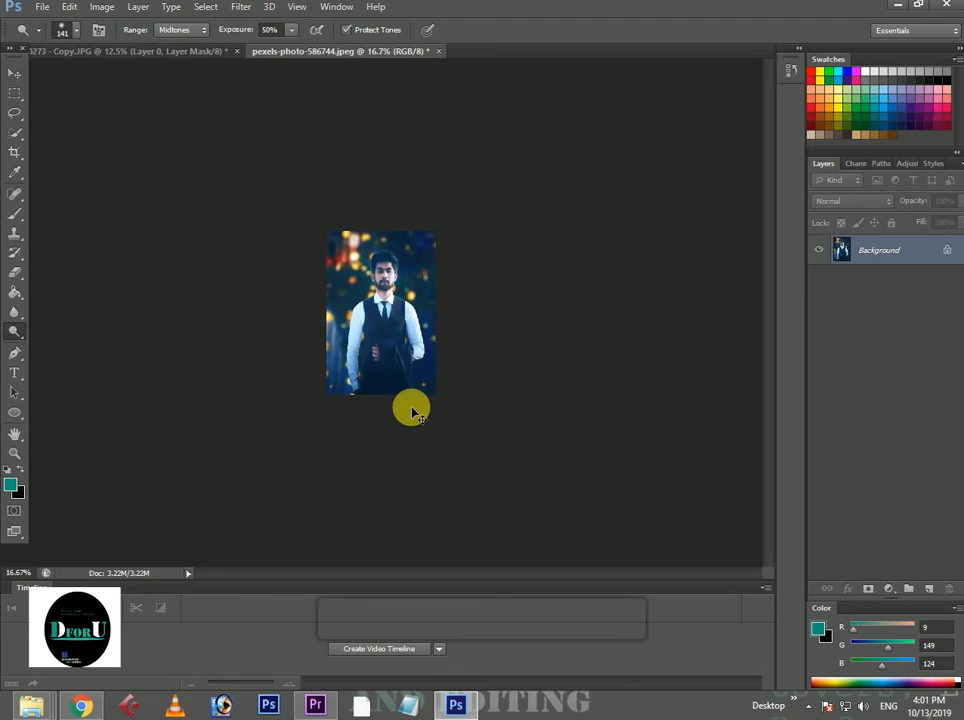
{"action": "key", "text": "ctrl+plus"}
{"action": "key", "text": "ctrl+plus"}
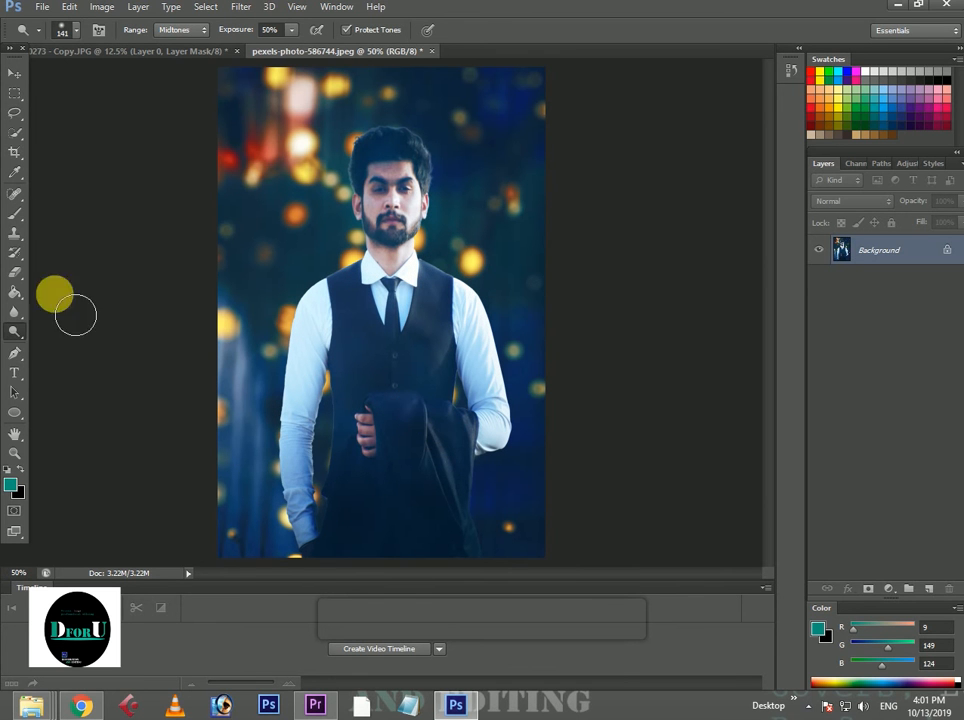
Darken the bokeh background beside the man's head, shoulder and sleeve with the 166 px Burn tool on Midtones at 50% exposure.
{"action": "left_click_drag", "start_coordinate": [15, 331], "coordinate": [70, 347]}
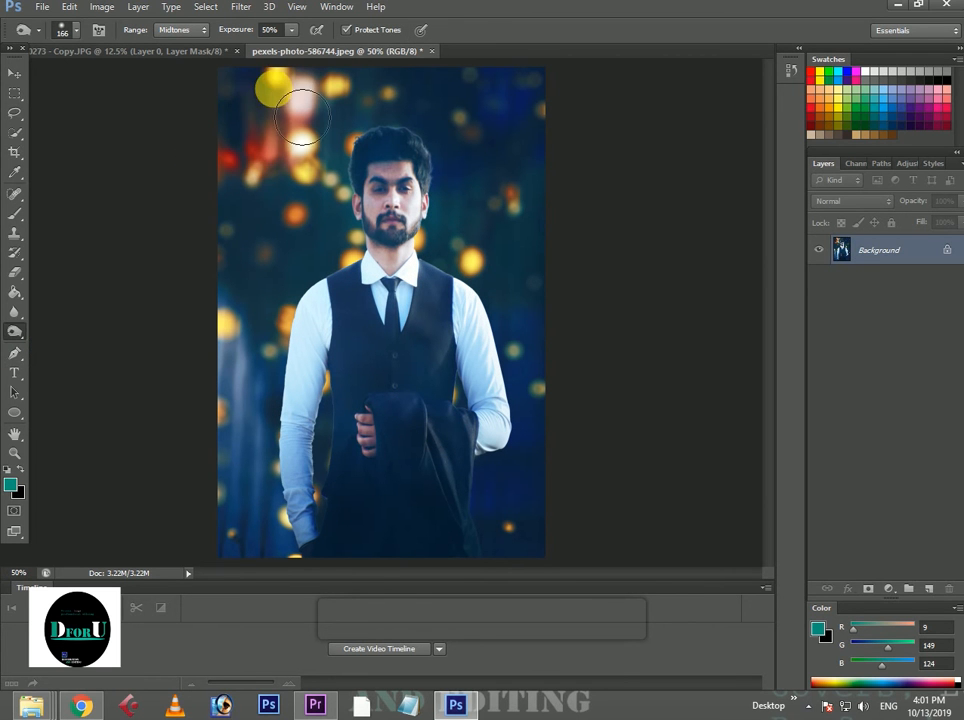
{"action": "left_click", "coordinate": [312, 133]}
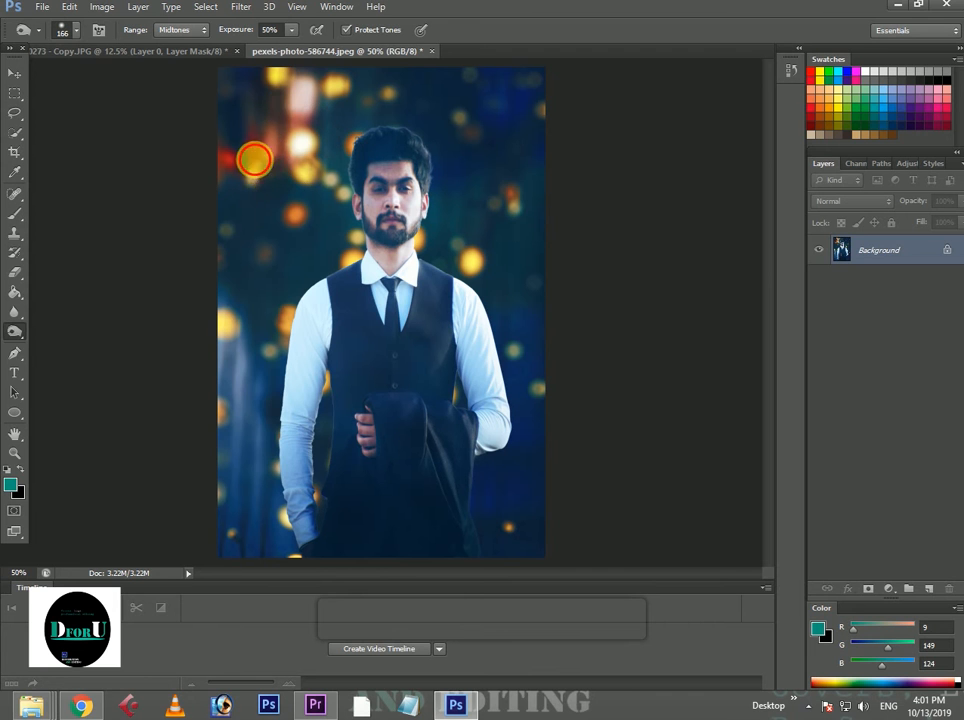
{"action": "left_click", "coordinate": [340, 243]}
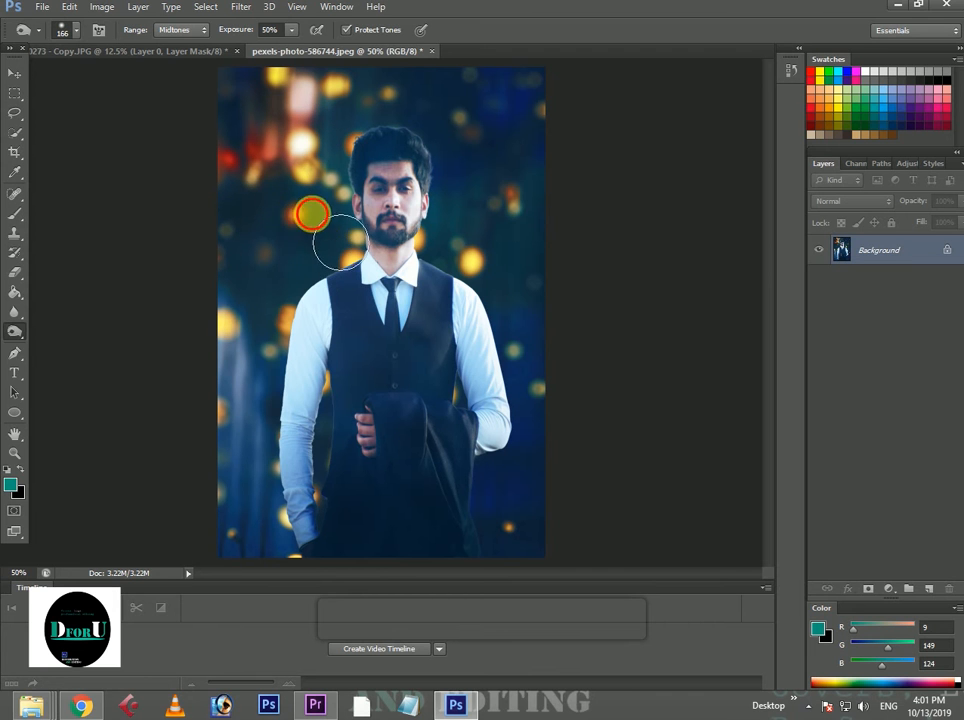
{"action": "left_click", "coordinate": [315, 290]}
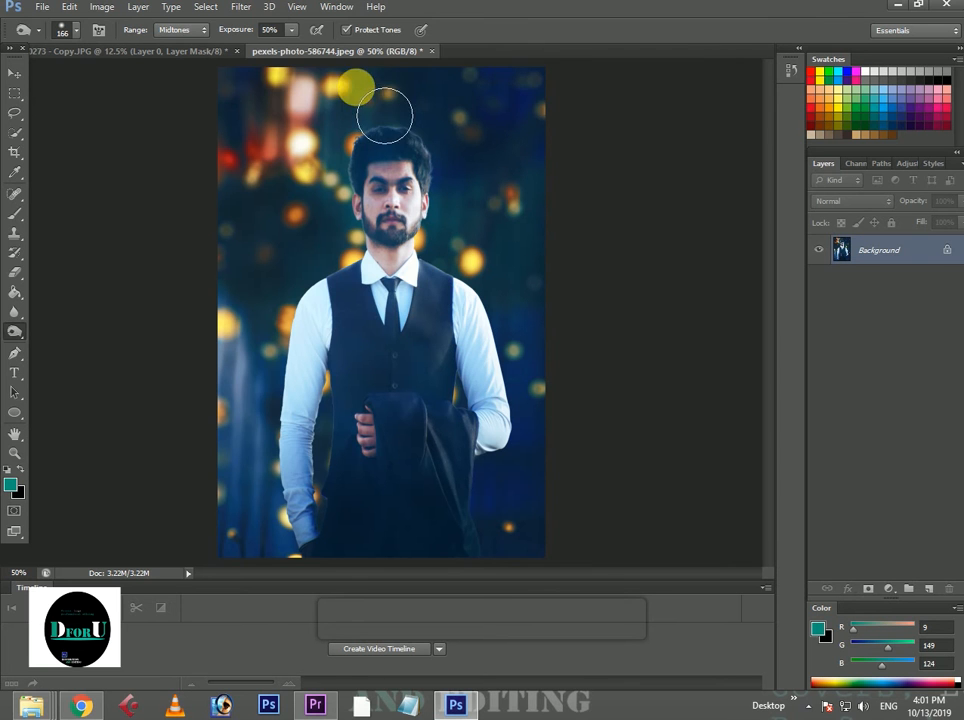
{"action": "key", "text": "ctrl+minus"}
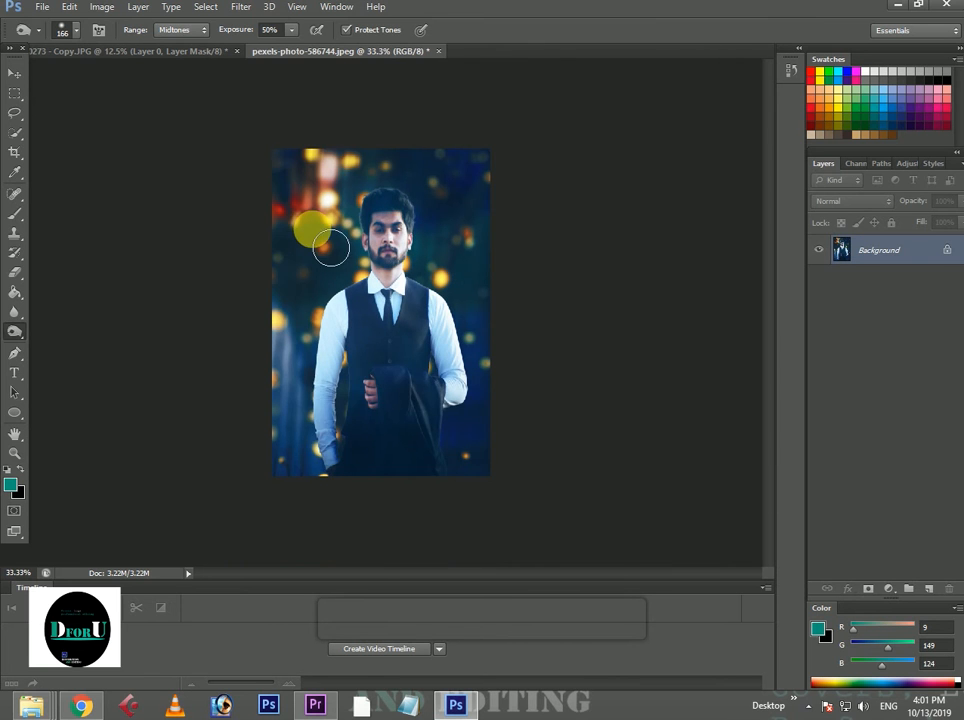
{"action": "mouse_move", "coordinate": [286, 376]}
{"action": "left_mouse_down"}
{"action": "mouse_move", "coordinate": [301, 344]}
{"action": "mouse_move", "coordinate": [312, 424]}
{"action": "mouse_move", "coordinate": [314, 406]}
{"action": "mouse_move", "coordinate": [310, 465]}
{"action": "left_mouse_up"}
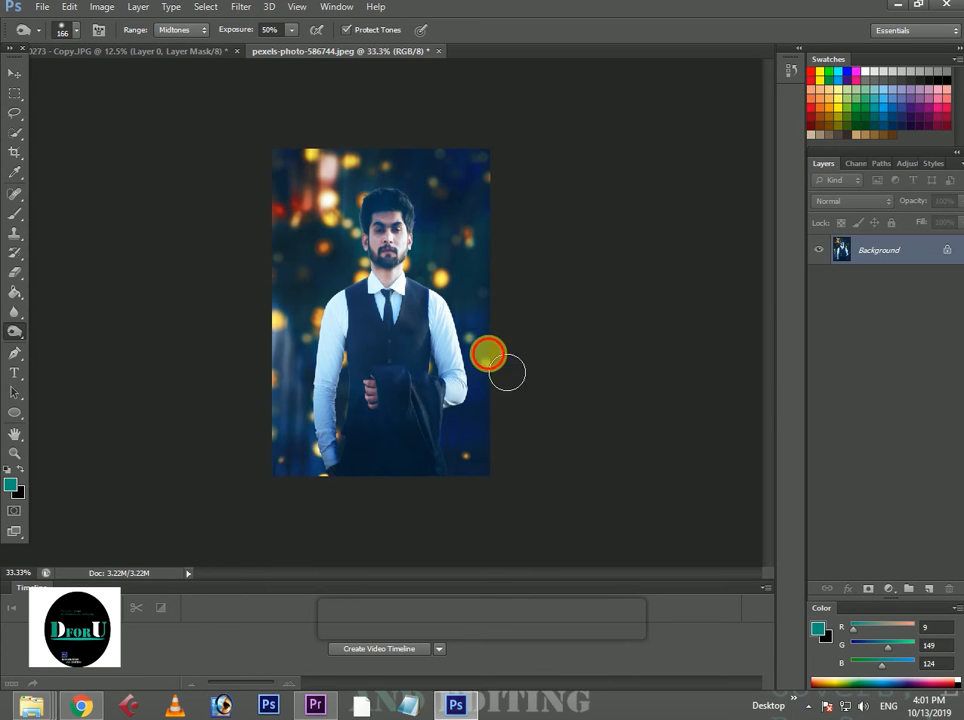
Switch to the Dodge tool with the 141 px brush on Midtones at 50% exposure and review the whole portrait.
{"action": "right_click", "coordinate": [18, 314]}
{"action": "right_click", "coordinate": [19, 335]}
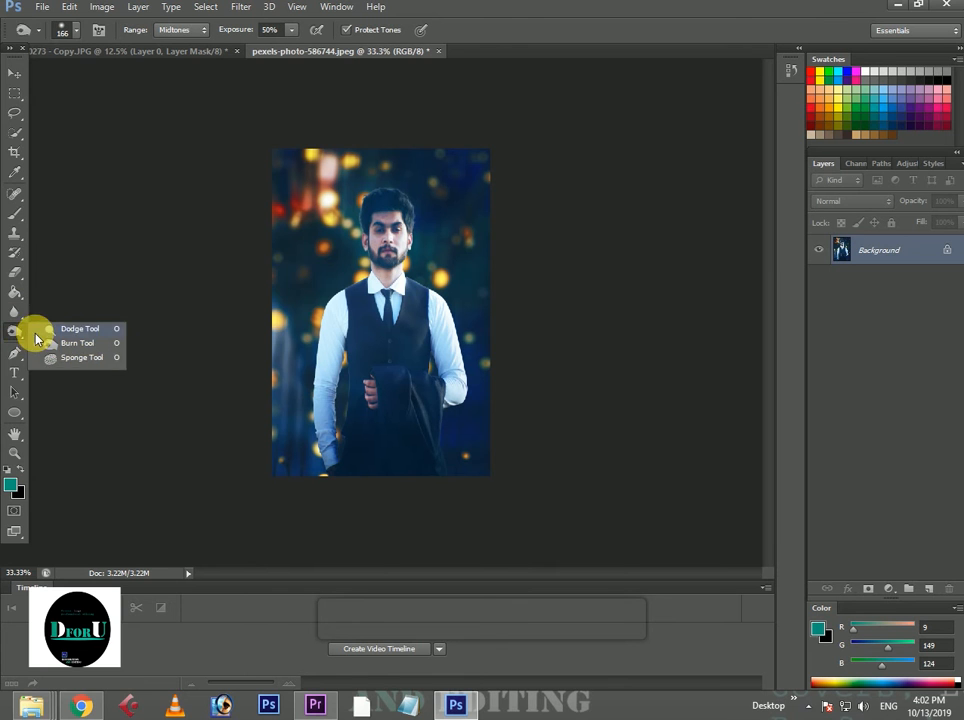
{"action": "left_click", "coordinate": [62, 330]}
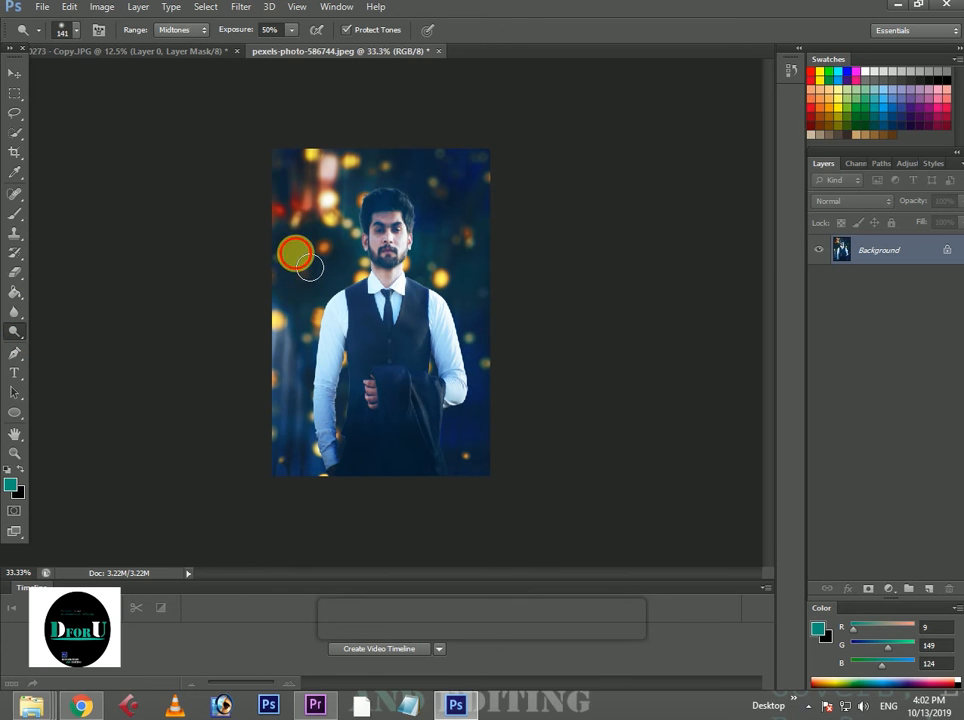
{"action": "scroll", "coordinate": [340, 460], "scroll_direction": "down", "scroll_amount": 2}
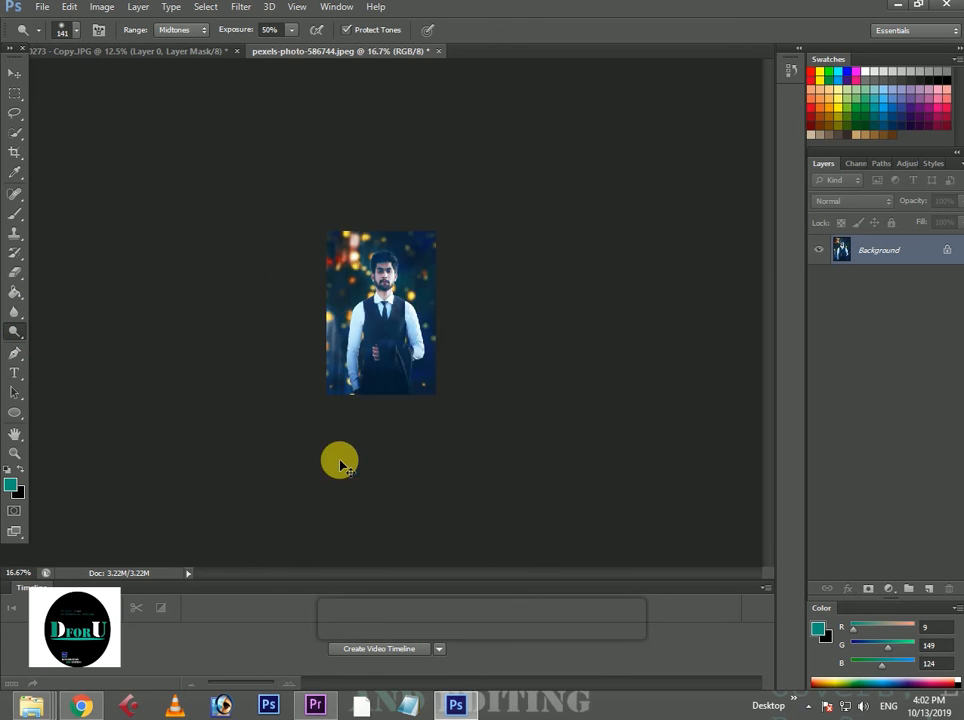
{"action": "scroll", "coordinate": [340, 460], "scroll_direction": "up", "scroll_amount": 3}
Brighten the portrait's shadows slightly with an RGB Curves point at input 39, output 44.
{"action": "key", "text": "i"}
{"action": "key", "text": "ctrl+m"}
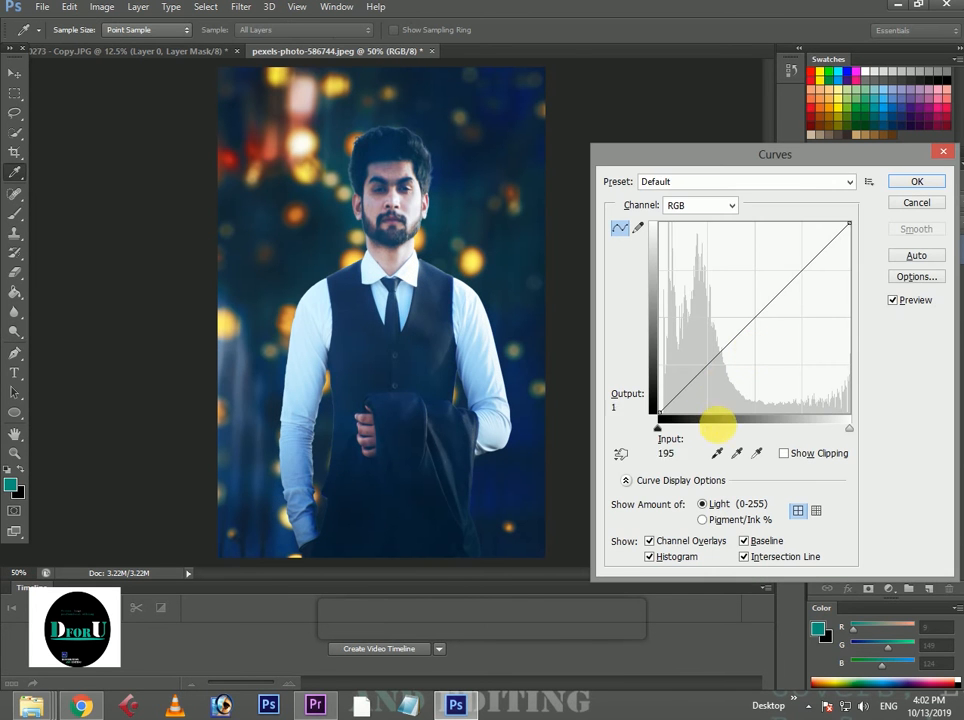
{"action": "left_click", "coordinate": [689, 384]}
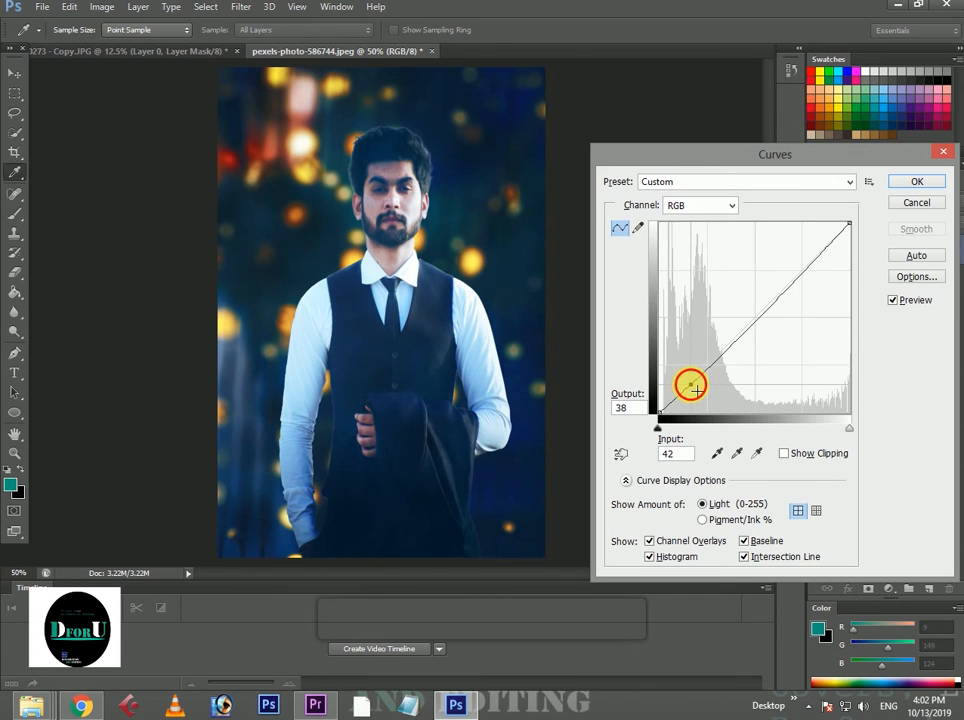
{"action": "mouse_move", "coordinate": [692, 387]}
{"action": "left_mouse_down"}
{"action": "mouse_move", "coordinate": [704, 391]}
{"action": "mouse_move", "coordinate": [689, 383]}
{"action": "left_mouse_up"}
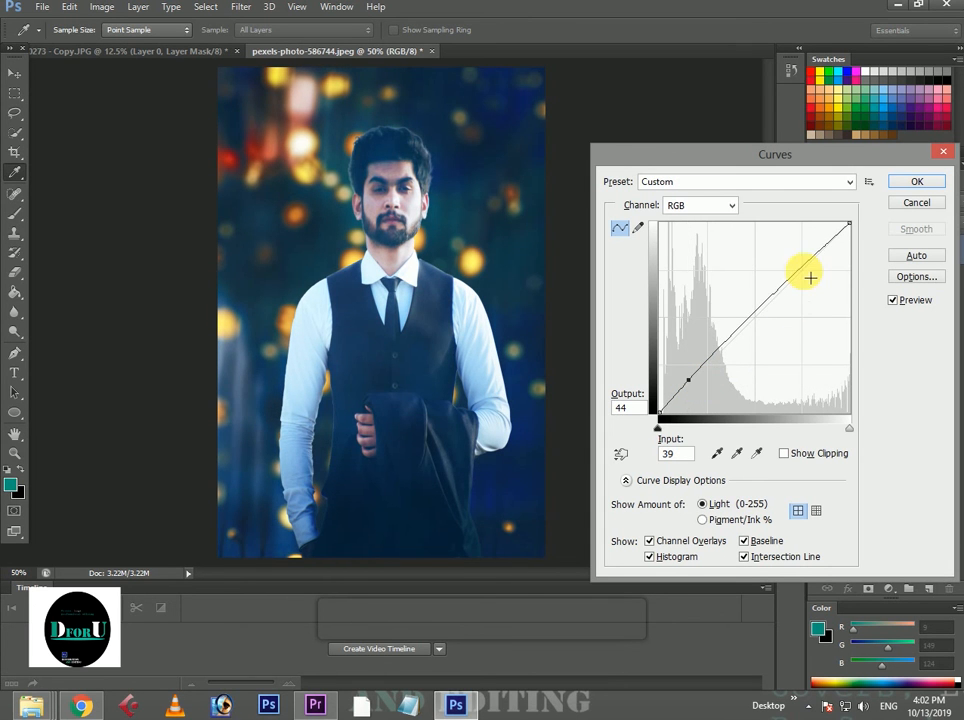
{"action": "left_click", "coordinate": [913, 182]}
{"action": "key", "text": "ctrl+minus"}
{"action": "key", "text": "ctrl+minus"}
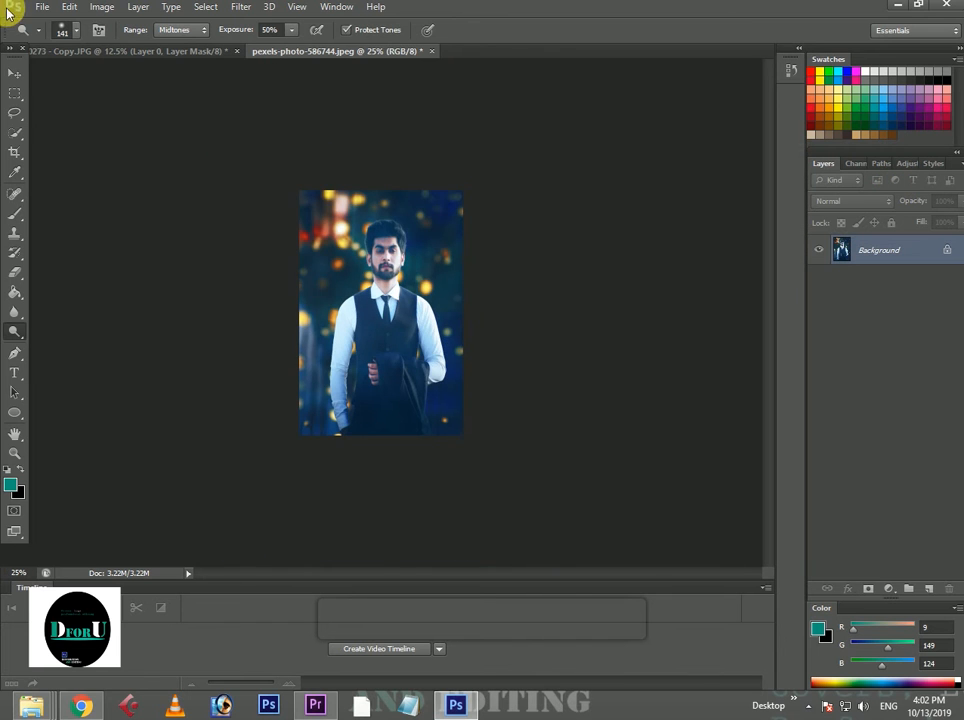
Apply a Brightness/Contrast adjustment to the portrait with brightness -8 and contrast 15.
{"action": "left_click", "coordinate": [102, 7]}
{"action": "mouse_move", "coordinate": [120, 43]}
{"action": "left_click", "coordinate": [300, 42]}
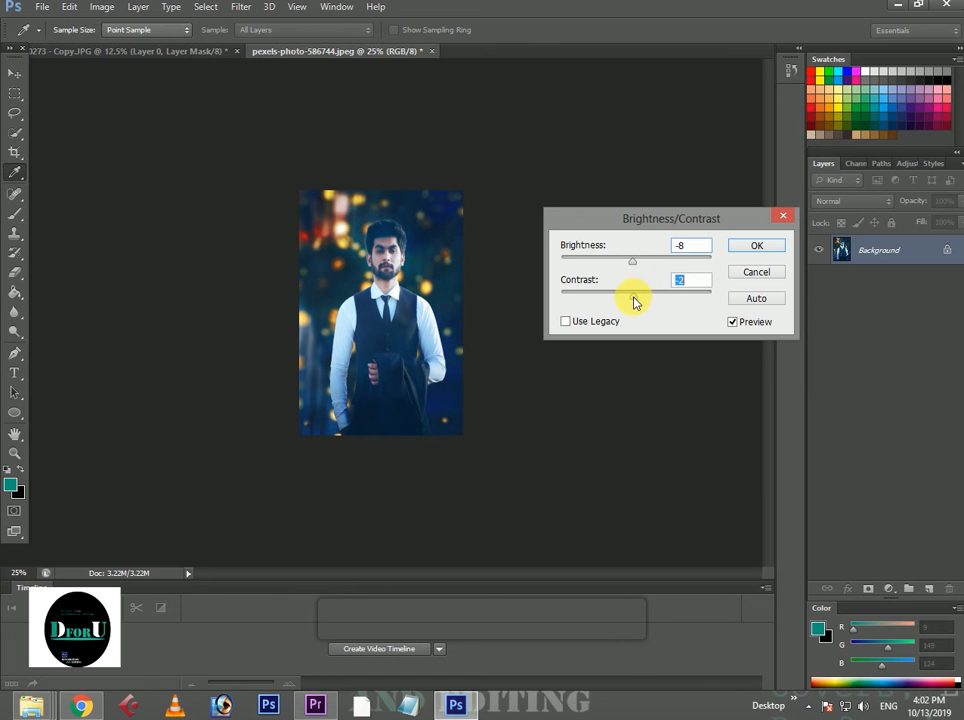
{"action": "left_click_drag", "start_coordinate": [616, 300], "coordinate": [650, 300]}
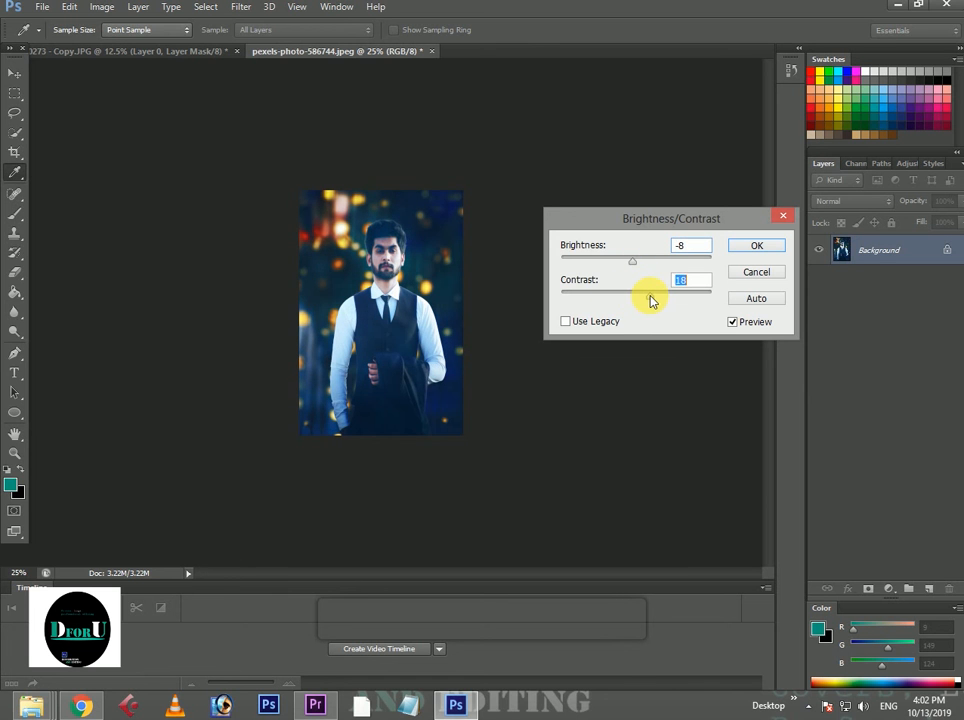
{"action": "left_click", "coordinate": [756, 245]}
{"action": "key", "text": "o"}
Apply an Exposure adjustment with exposure +0.05 and gamma correction 0.98.
{"action": "left_click", "coordinate": [102, 7]}
{"action": "mouse_move", "coordinate": [240, 45]}
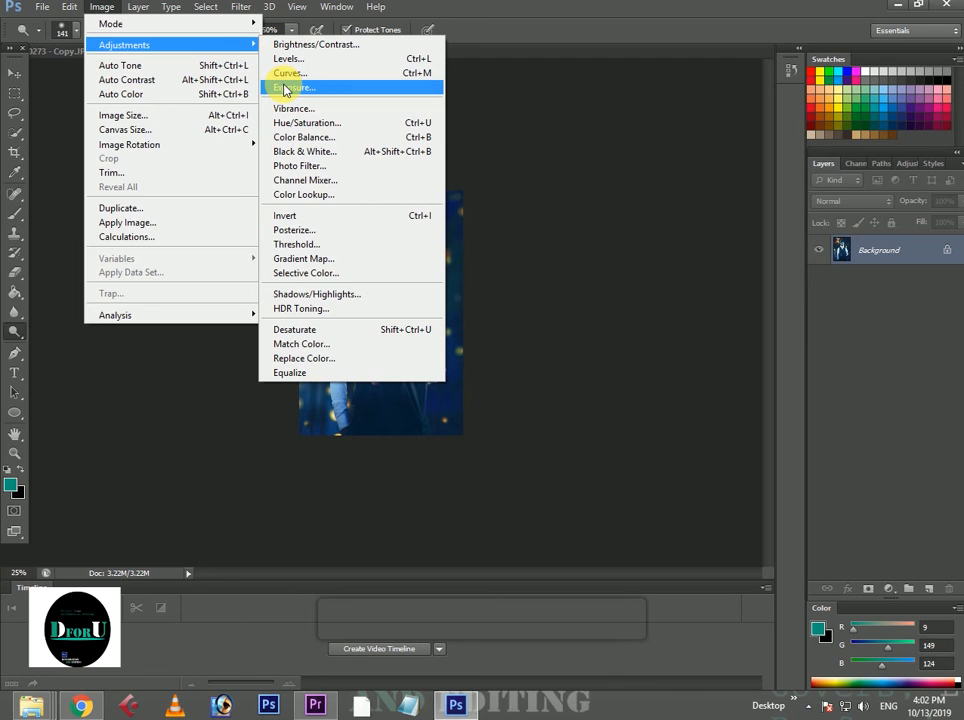
{"action": "left_click", "coordinate": [290, 88]}
{"action": "left_click", "coordinate": [719, 252]}
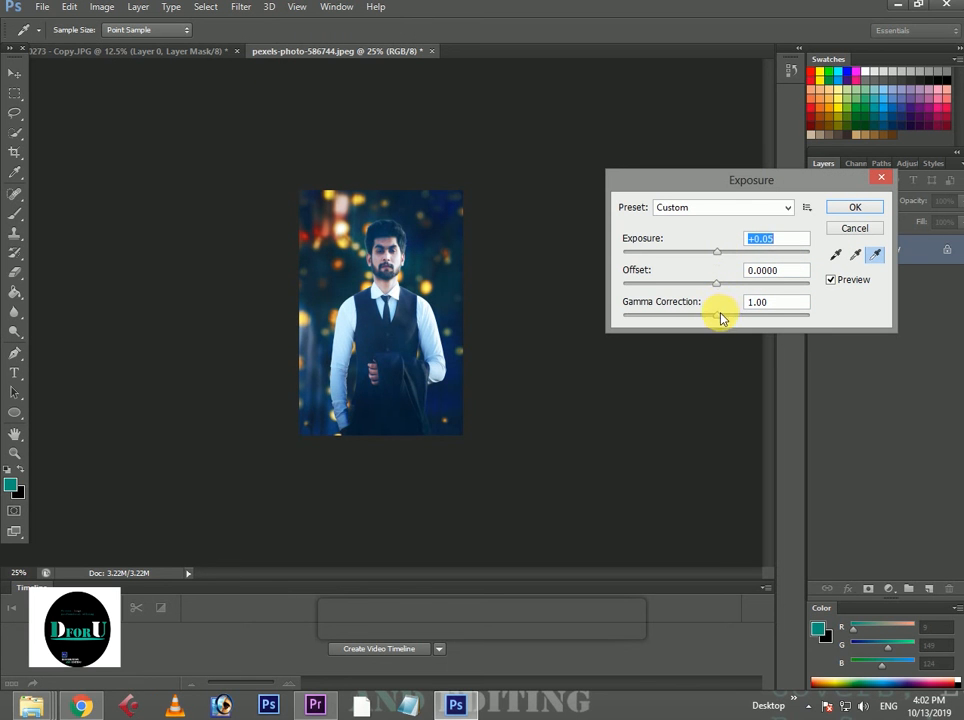
{"action": "left_click_drag", "start_coordinate": [718, 318], "coordinate": [724, 319]}
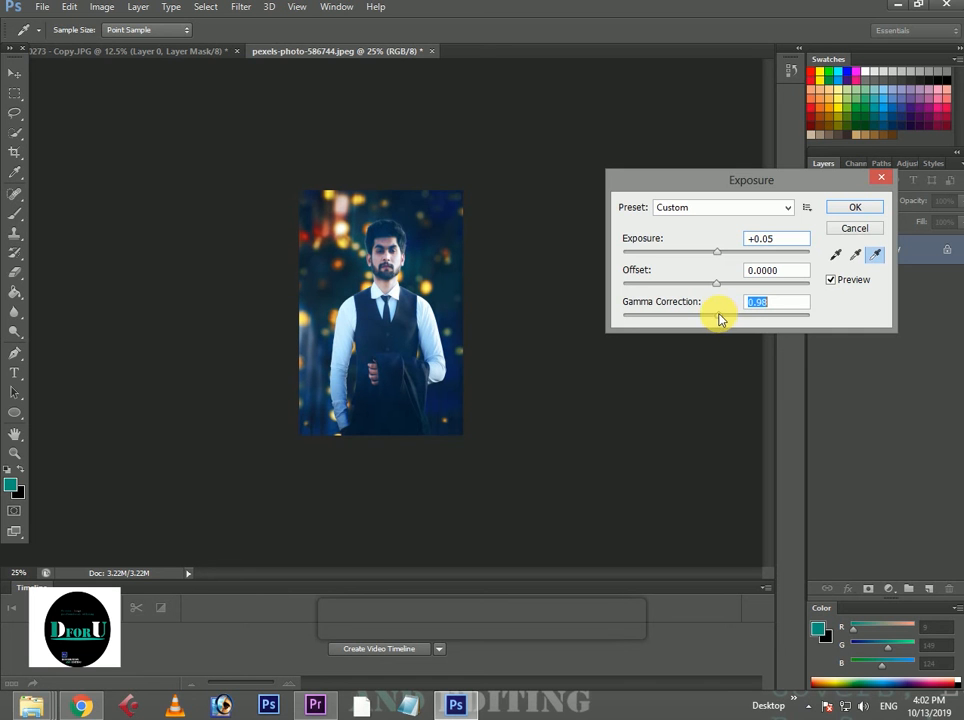
{"action": "left_click", "coordinate": [856, 214]}
Start a Selective Color adjustment on the Neutrals, setting yellow to +6% and shifting magenta slightly.
{"action": "left_click", "coordinate": [101, 7]}
{"action": "mouse_move", "coordinate": [124, 45]}
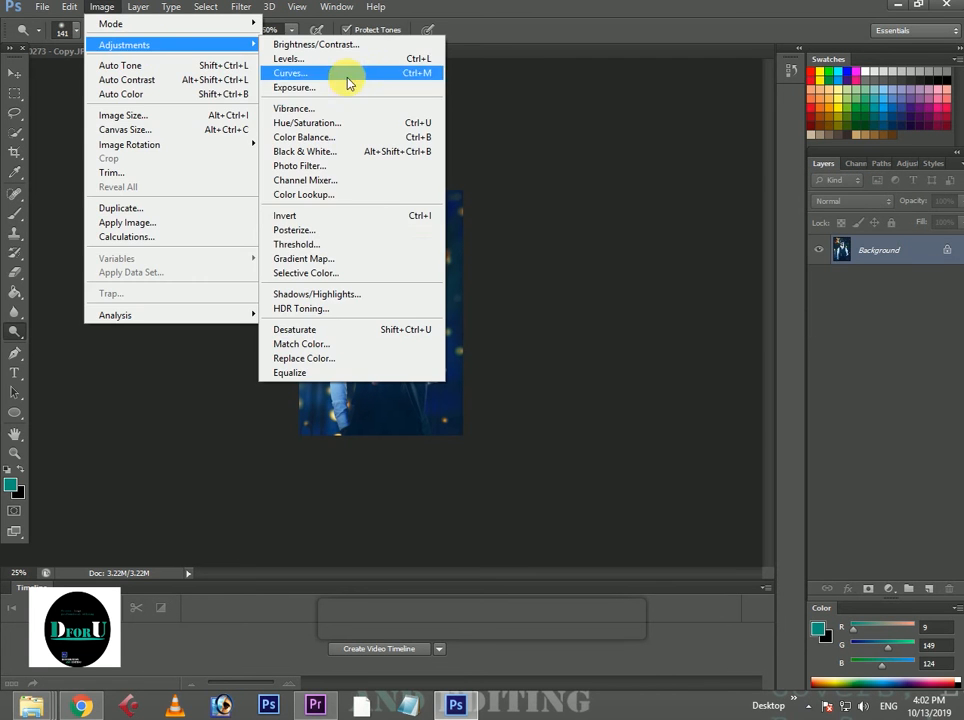
{"action": "left_click", "coordinate": [305, 273]}
{"action": "left_click", "coordinate": [797, 245]}
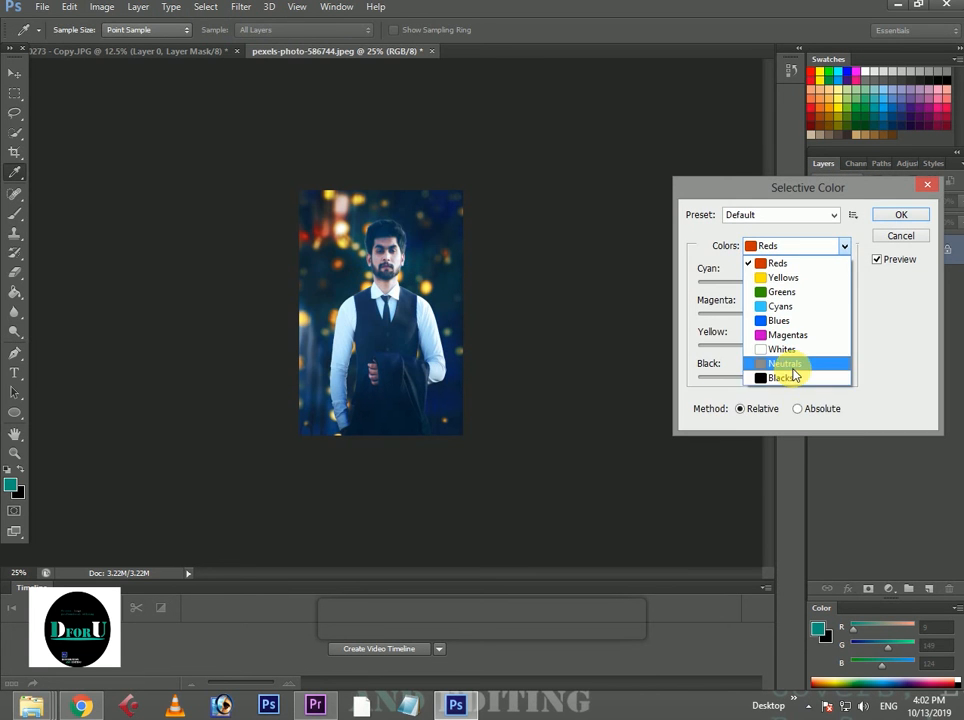
{"action": "left_click", "coordinate": [788, 364]}
{"action": "left_click_drag", "start_coordinate": [772, 345], "coordinate": [769, 314]}
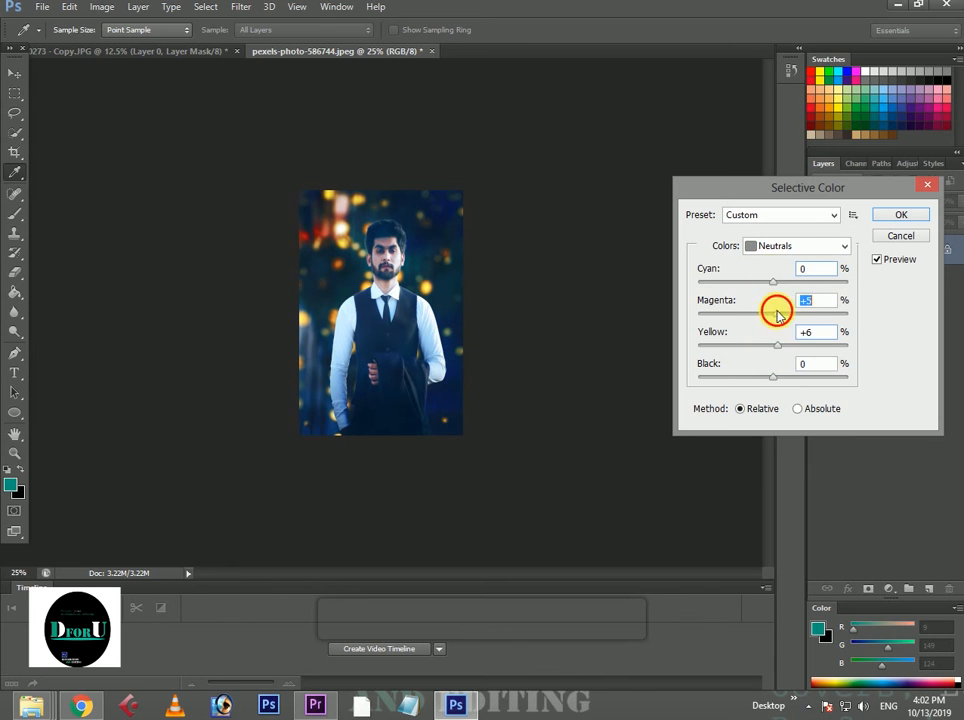
In the Blacks of Selective Color, set cyan -6%, magenta +3% and yellow -7%, fine-tune black, and apply the adjustment.
{"action": "left_click", "coordinate": [782, 248]}
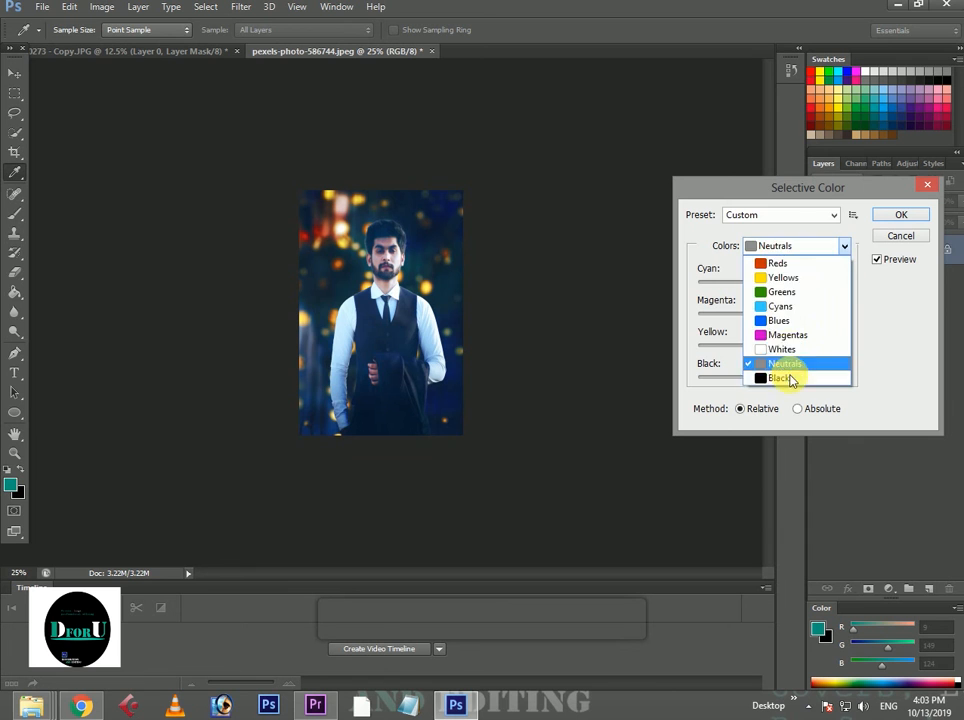
{"action": "left_click", "coordinate": [781, 378]}
{"action": "left_click_drag", "start_coordinate": [774, 281], "coordinate": [778, 284]}
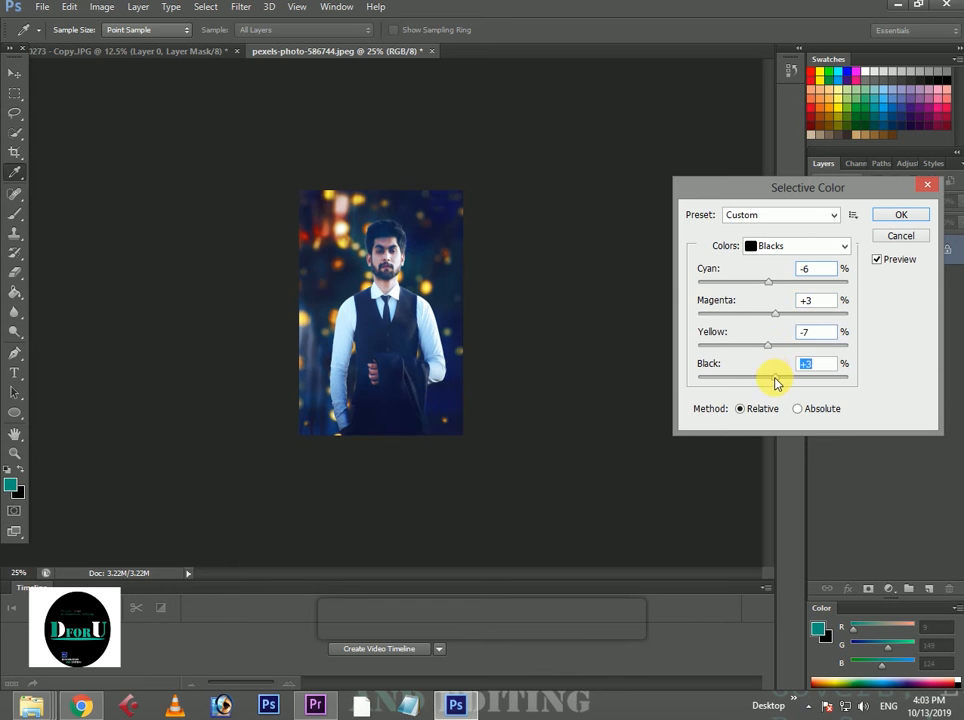
{"action": "left_click_drag", "start_coordinate": [775, 383], "coordinate": [769, 381]}
{"action": "left_click", "coordinate": [894, 214]}
{"action": "key", "text": "o"}
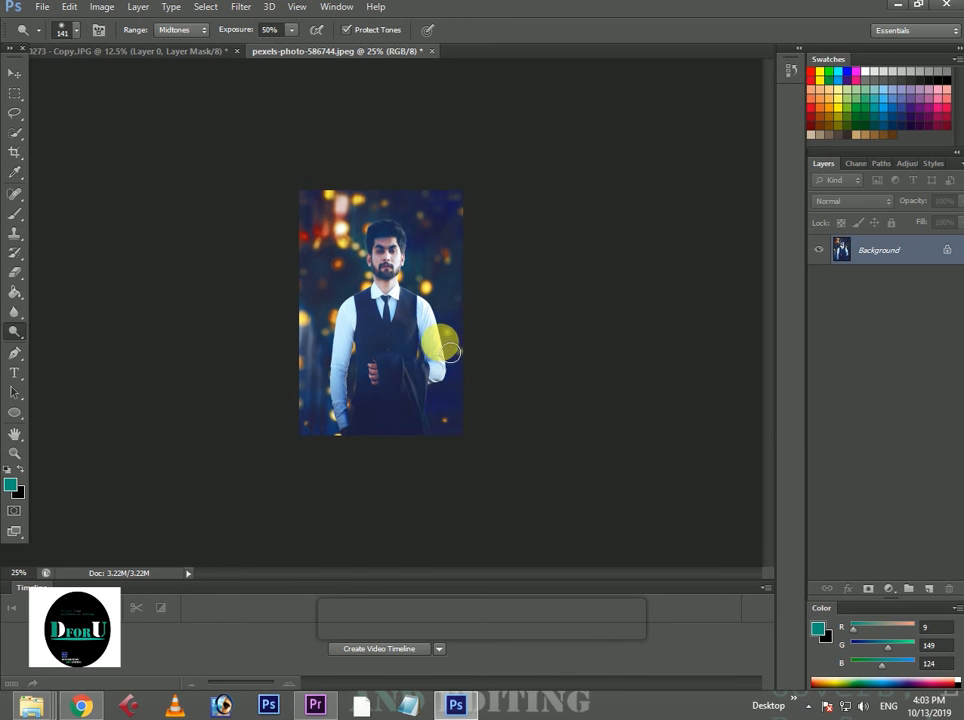
Add a name signature in 50 pt Prestige Elite Std and place it in the portrait's lower-right corner.
{"action": "key", "text": "ctrl+plus"}
{"action": "key", "text": "ctrl+plus"}
{"action": "key", "text": "ctrl+minus"}
{"action": "key", "text": "ctrl+plus"}
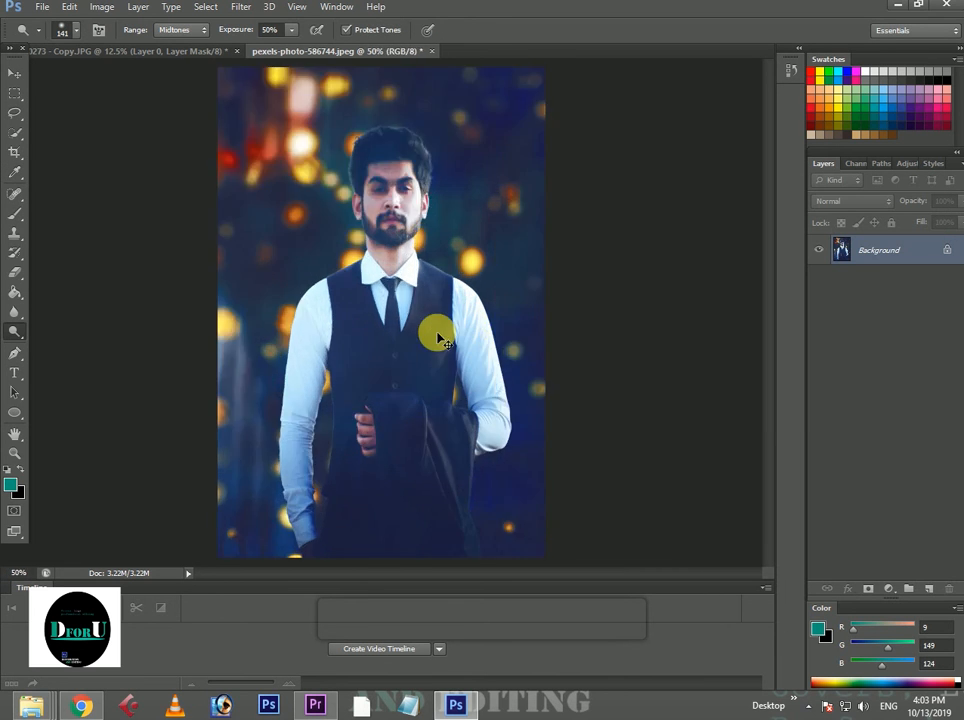
{"action": "key", "text": "ctrl+minus"}
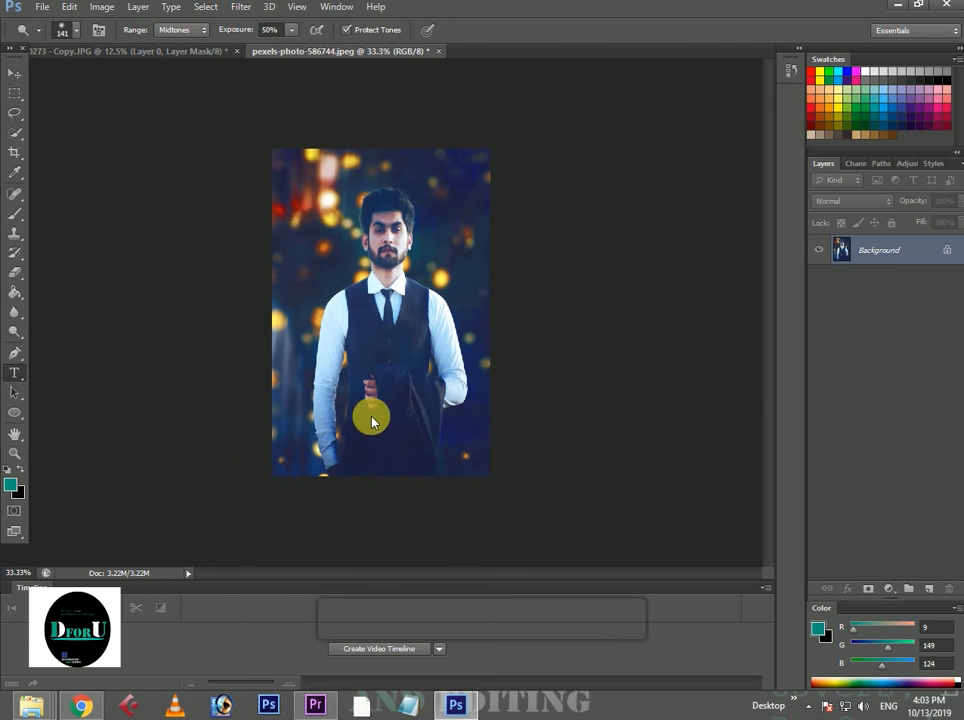
{"action": "left_click", "coordinate": [450, 458]}
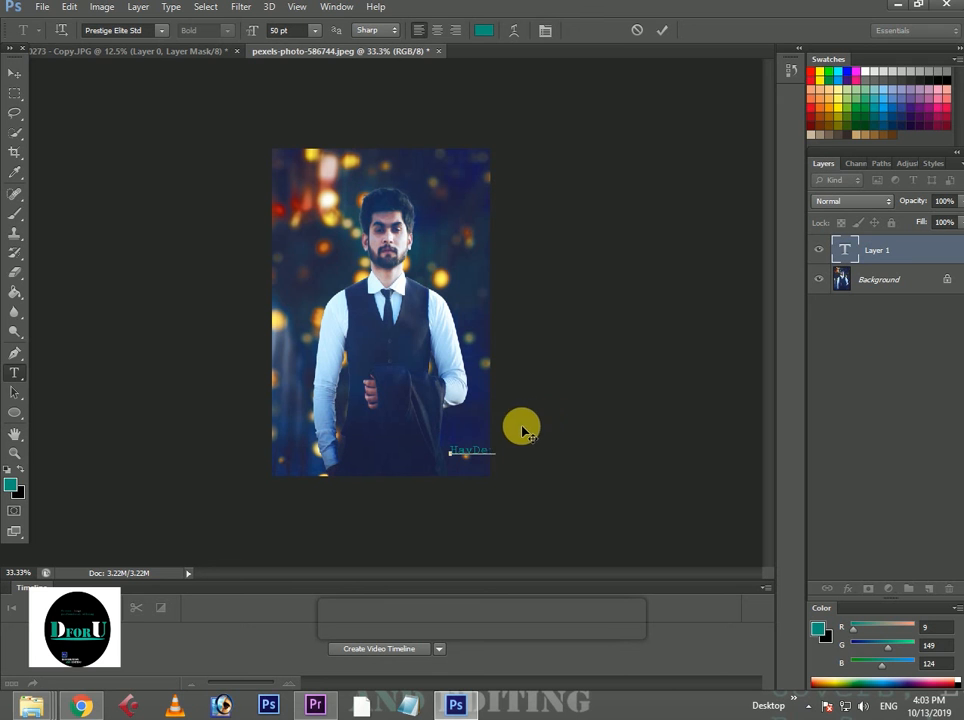
{"action": "left_click_drag", "start_coordinate": [484, 467], "coordinate": [474, 490]}
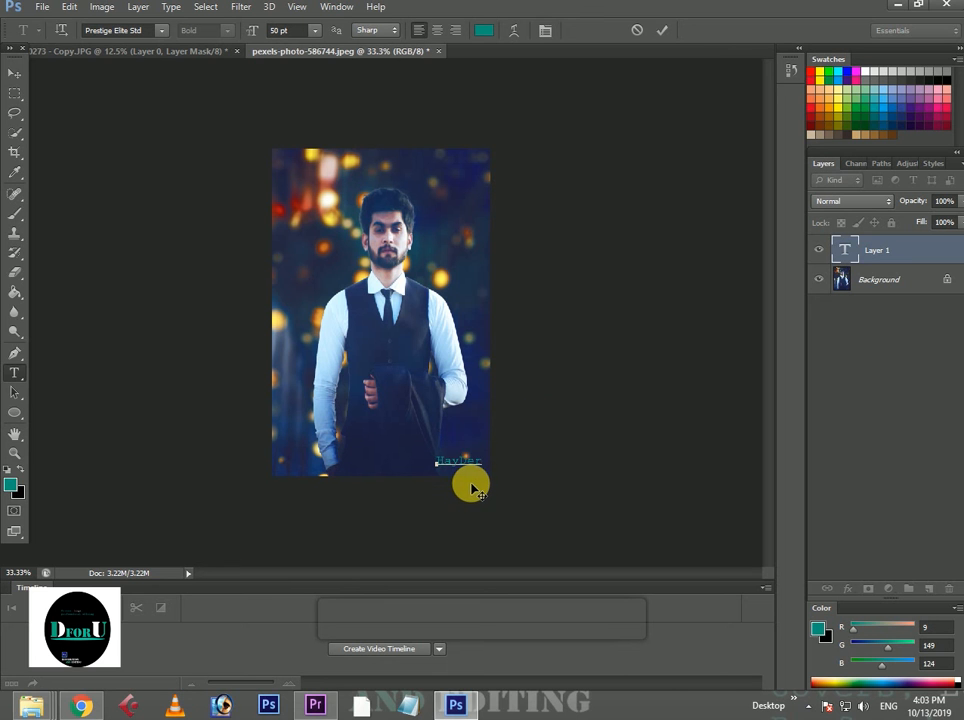
Change the signature text's font to Brush Script Std.
{"action": "double_click", "coordinate": [469, 459]}
{"action": "left_click", "coordinate": [107, 31]}
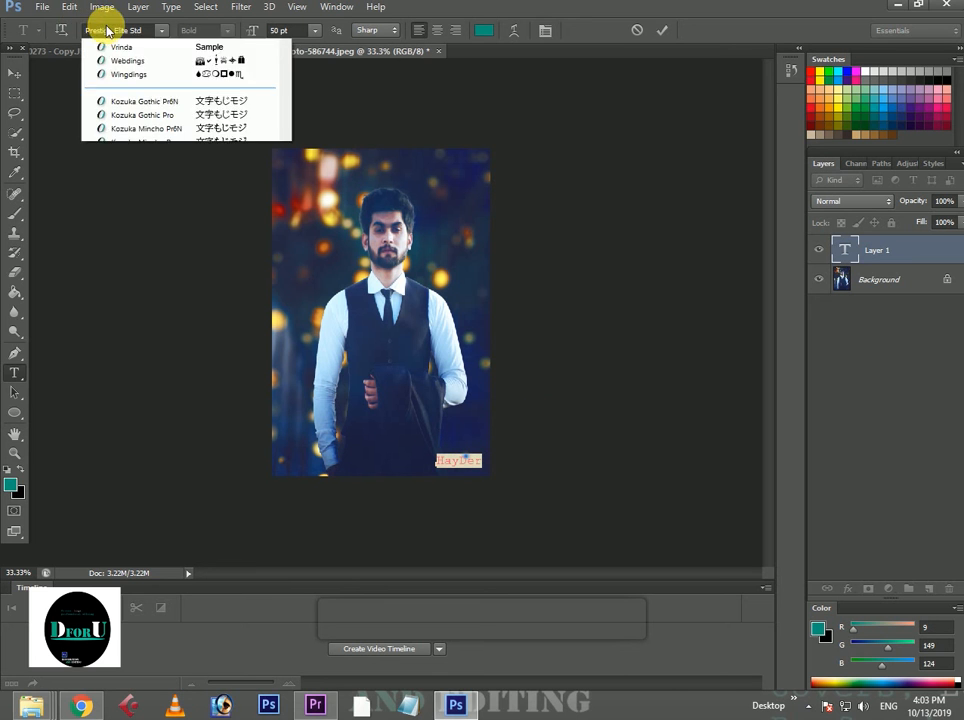
{"action": "scroll", "coordinate": [190, 88], "scroll_direction": "up", "scroll_amount": 15}
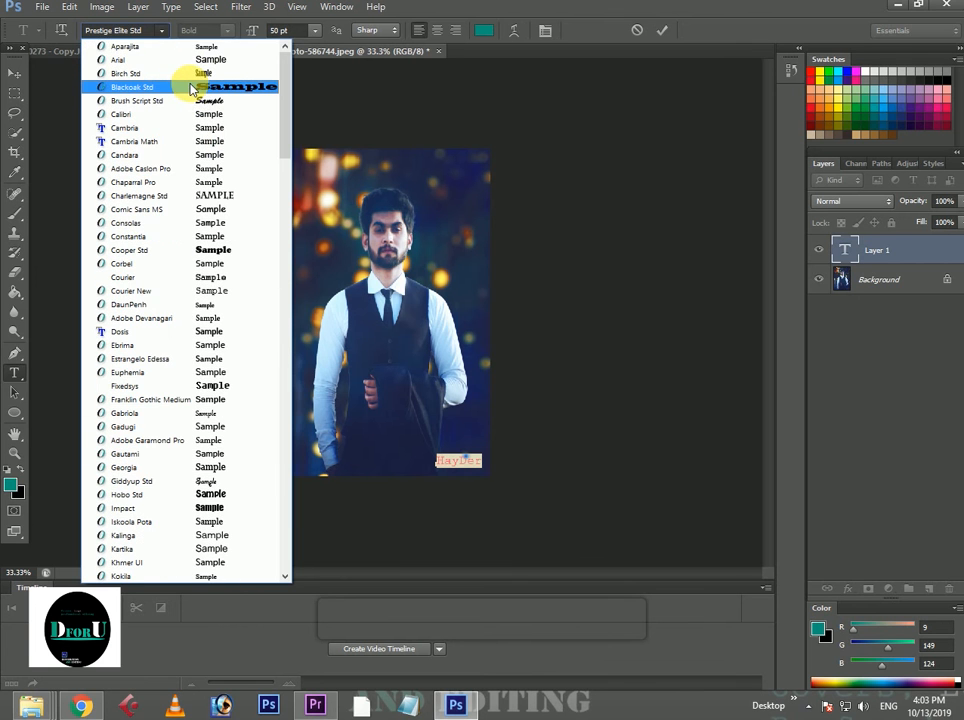
{"action": "left_click", "coordinate": [197, 101]}
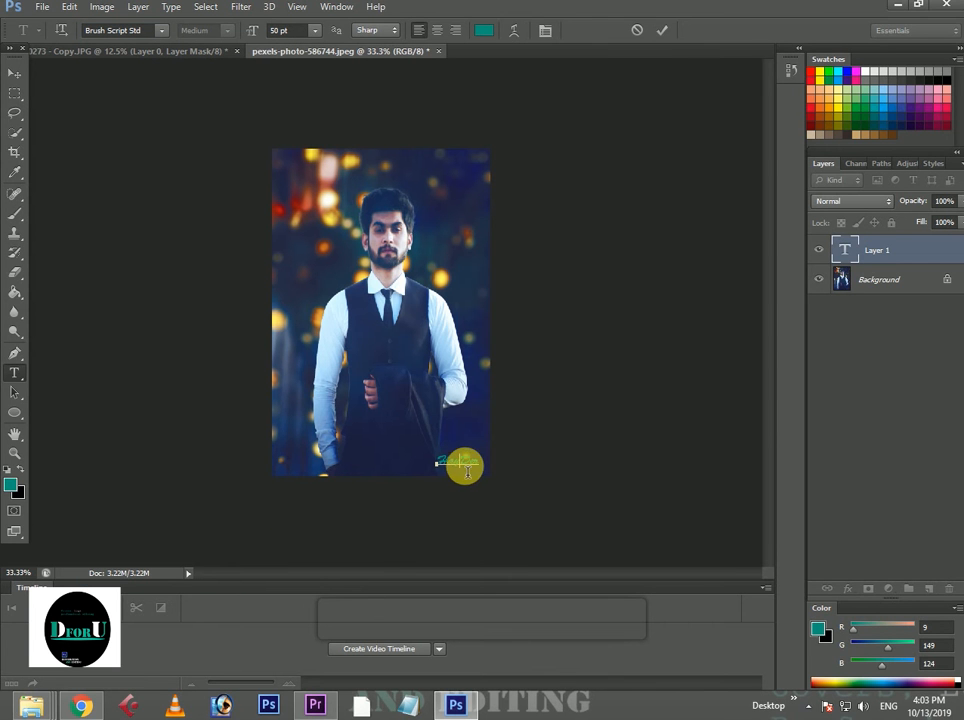
Set the signature text's colour to white (ffffff) and commit the text.
{"action": "left_click", "coordinate": [484, 30]}
{"action": "left_click", "coordinate": [508, 402]}
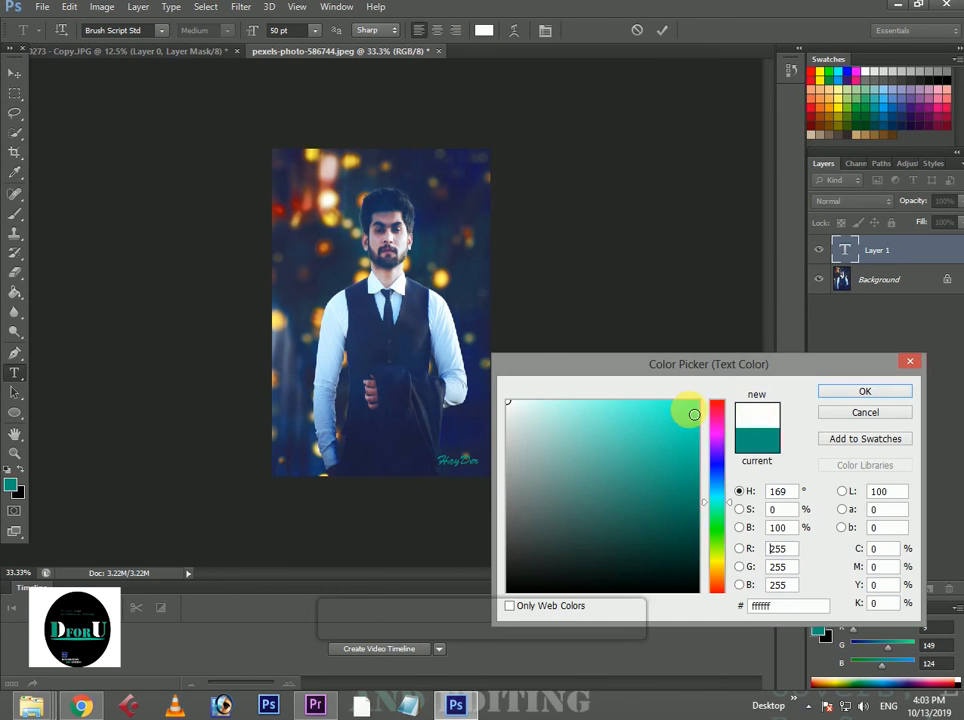
{"action": "left_click", "coordinate": [822, 391]}
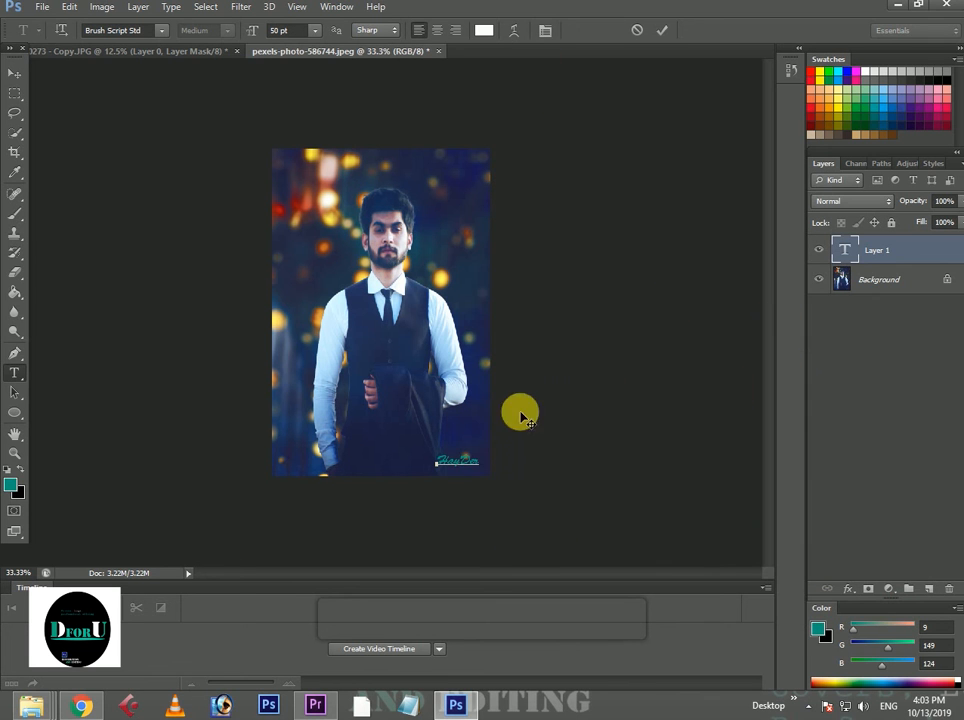
{"action": "double_click", "coordinate": [456, 463]}
{"action": "left_click", "coordinate": [484, 30]}
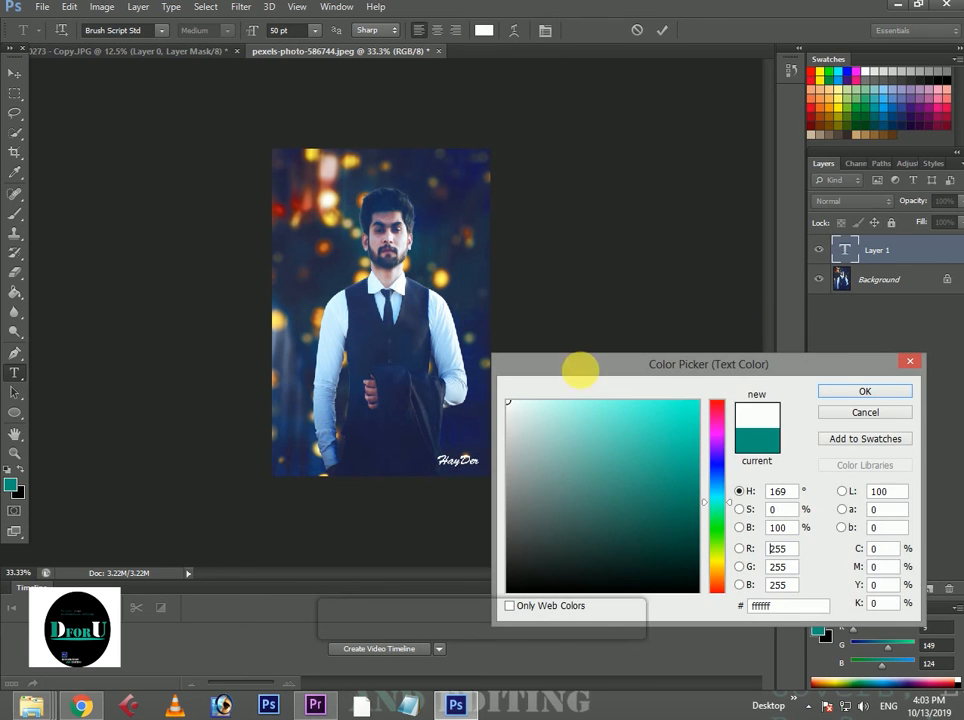
{"action": "left_click", "coordinate": [828, 393]}
{"action": "left_click", "coordinate": [662, 30]}
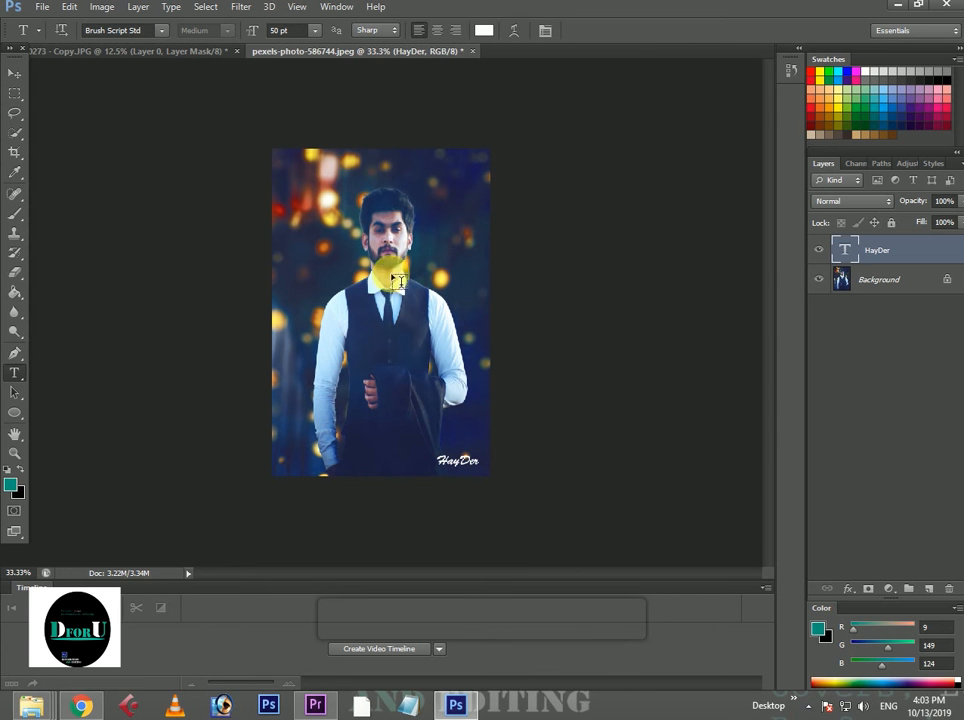
Save the finished portrait as a JPEG copy named Smart in the Use folder, at maximum quality 12 with Progressive format.
{"action": "left_click", "coordinate": [41, 9]}
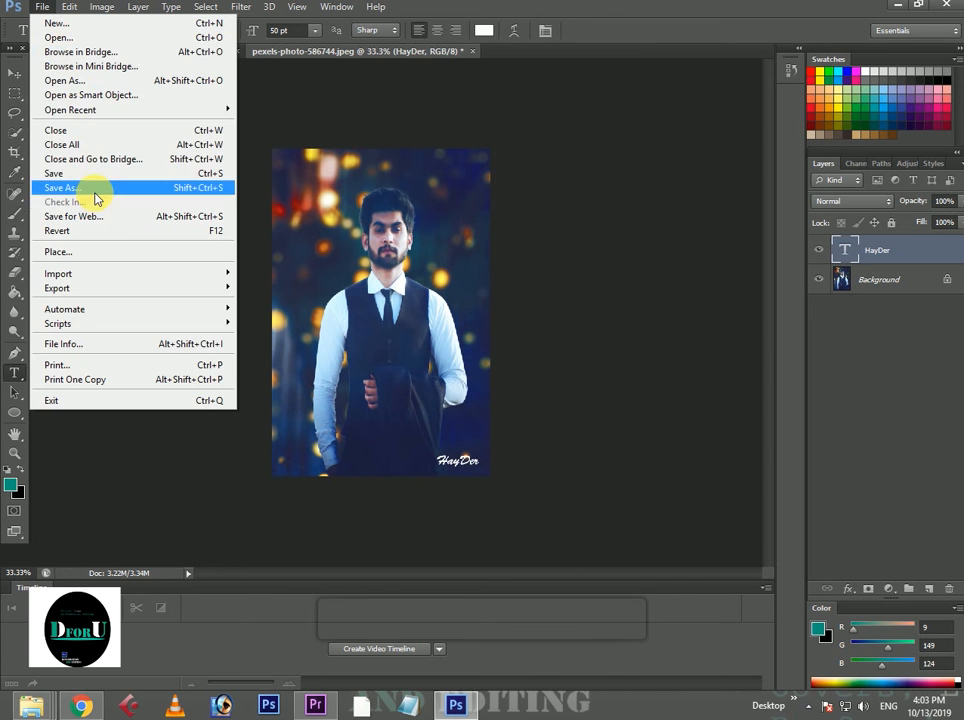
{"action": "left_click", "coordinate": [213, 188]}
{"action": "left_click", "coordinate": [338, 352]}
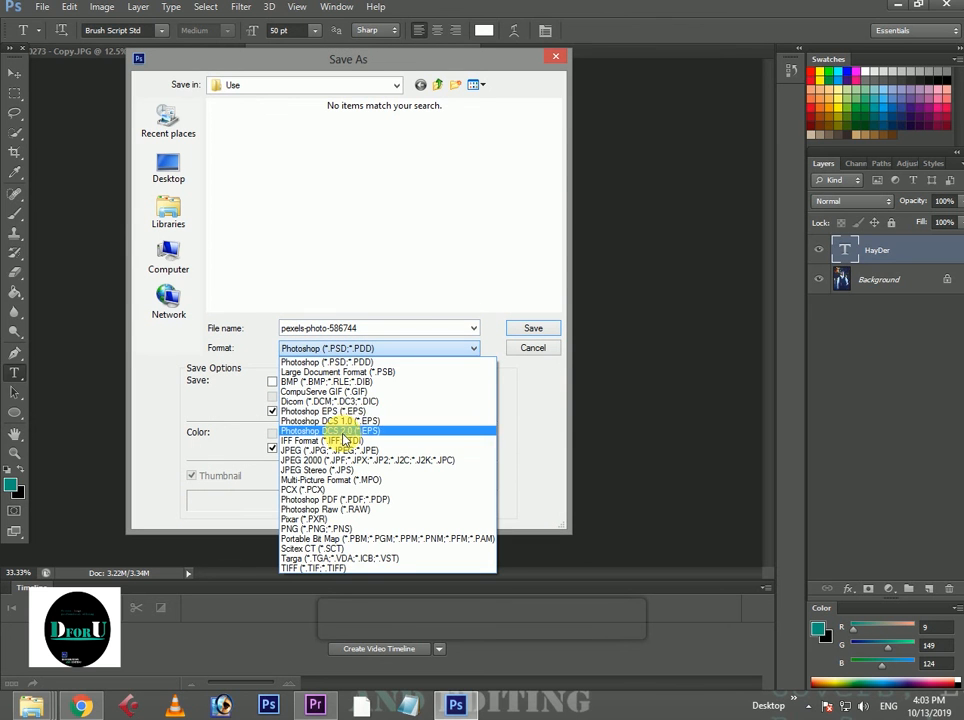
{"action": "left_click", "coordinate": [370, 451]}
{"action": "double_click", "coordinate": [393, 328]}
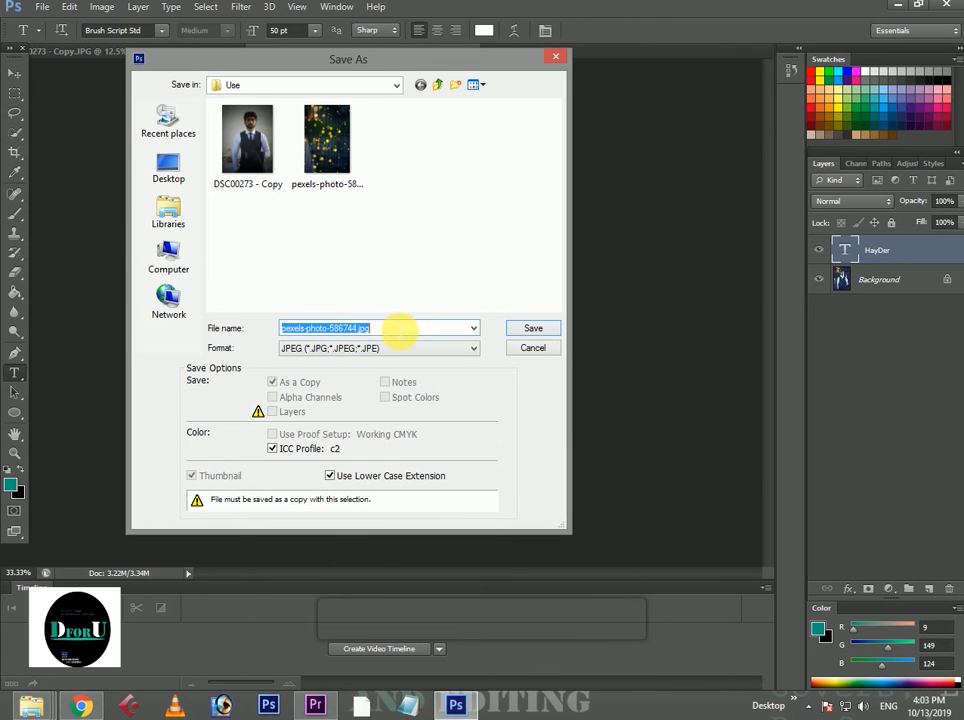
{"action": "type", "text": "S"}
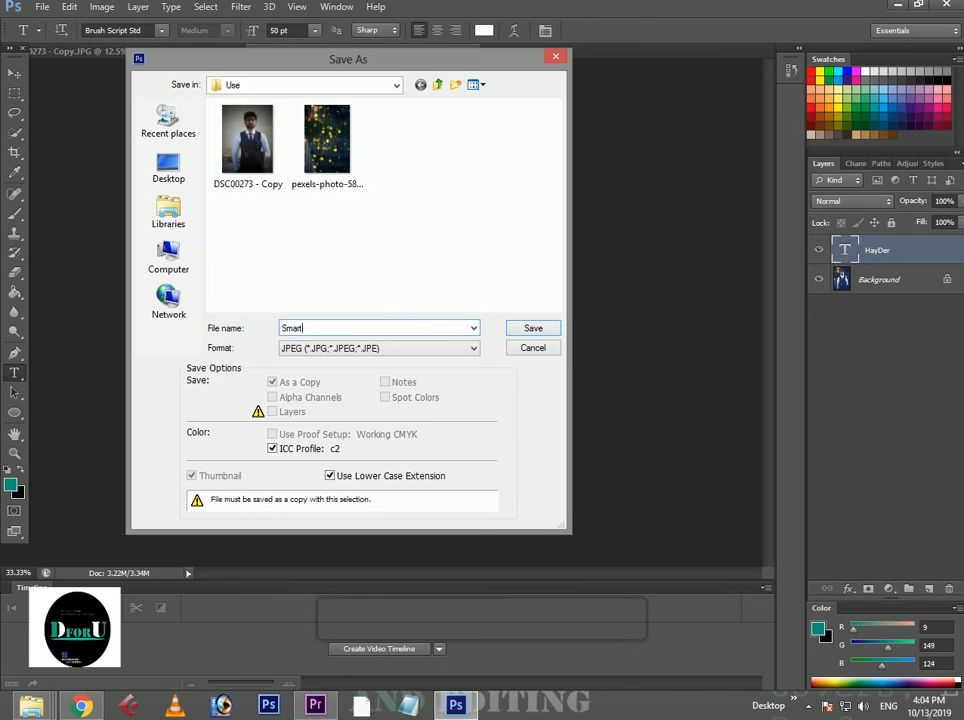
{"action": "type", "text": "mart"}
{"action": "key", "text": "Return"}
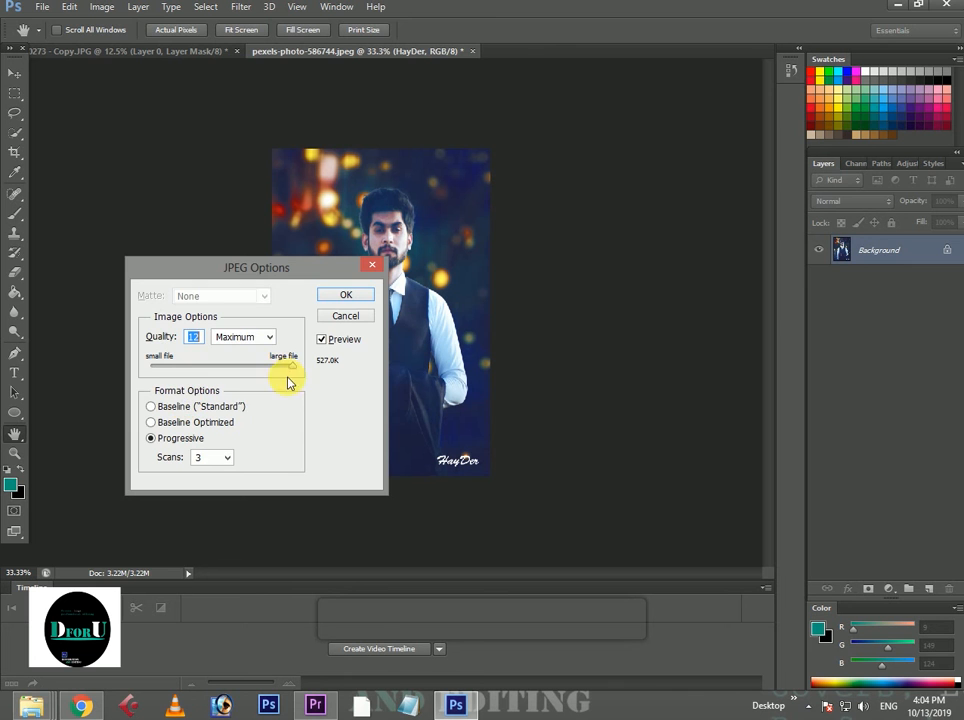
{"action": "left_click", "coordinate": [360, 294]}
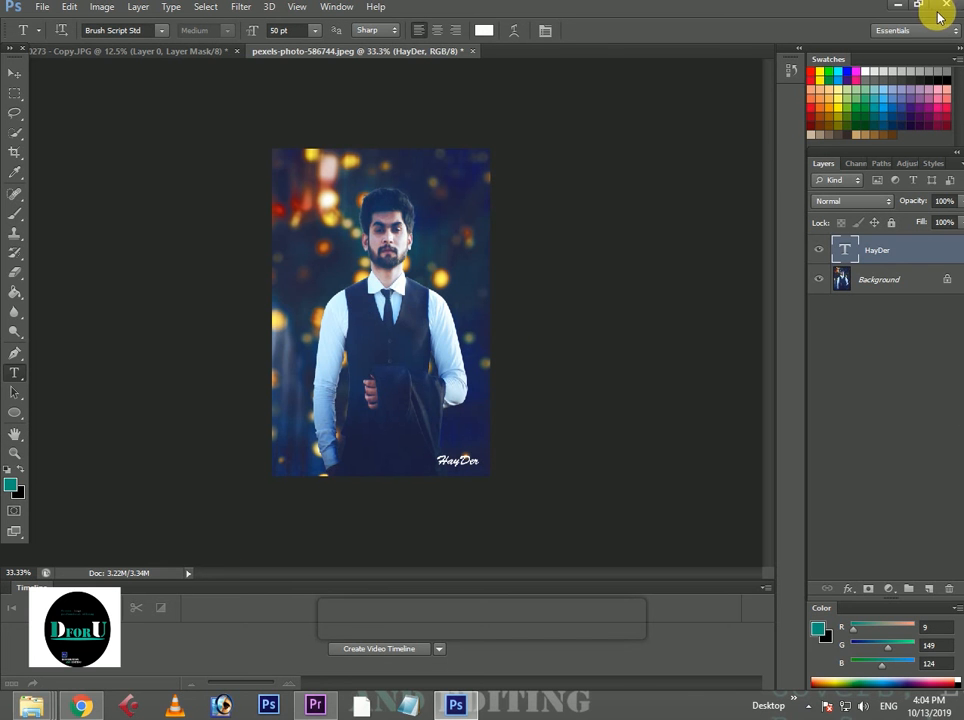
Switch to the Use folder and compare the original portrait, the bokeh lights photo and the saved Smart image in Photo Gallery.
{"action": "left_click", "coordinate": [898, 12]}
{"action": "right_click", "coordinate": [622, 247]}
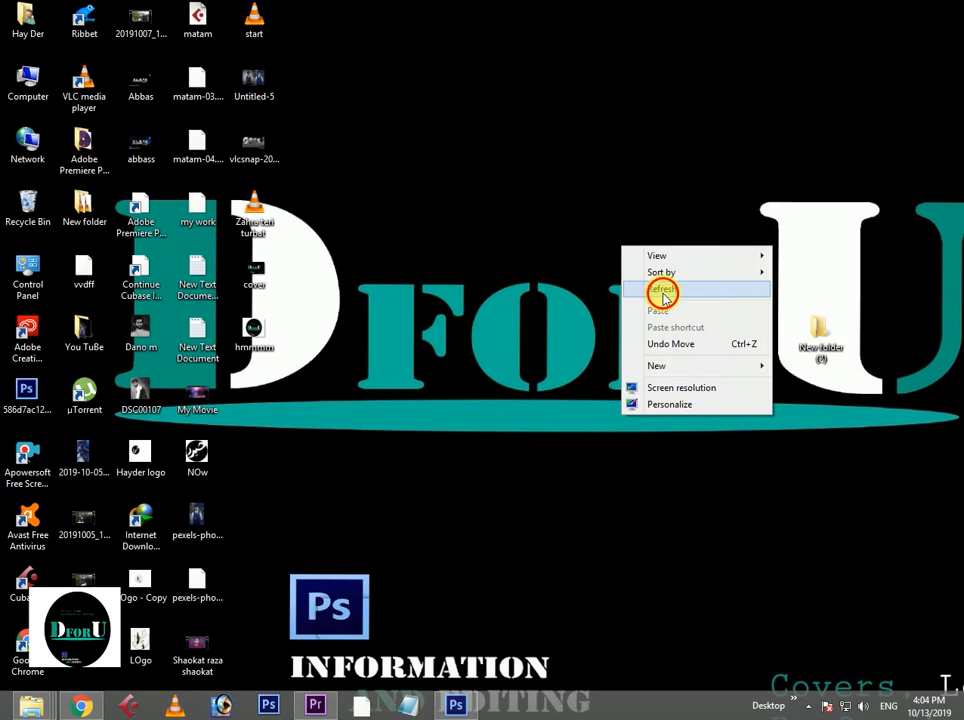
{"action": "left_click", "coordinate": [660, 286]}
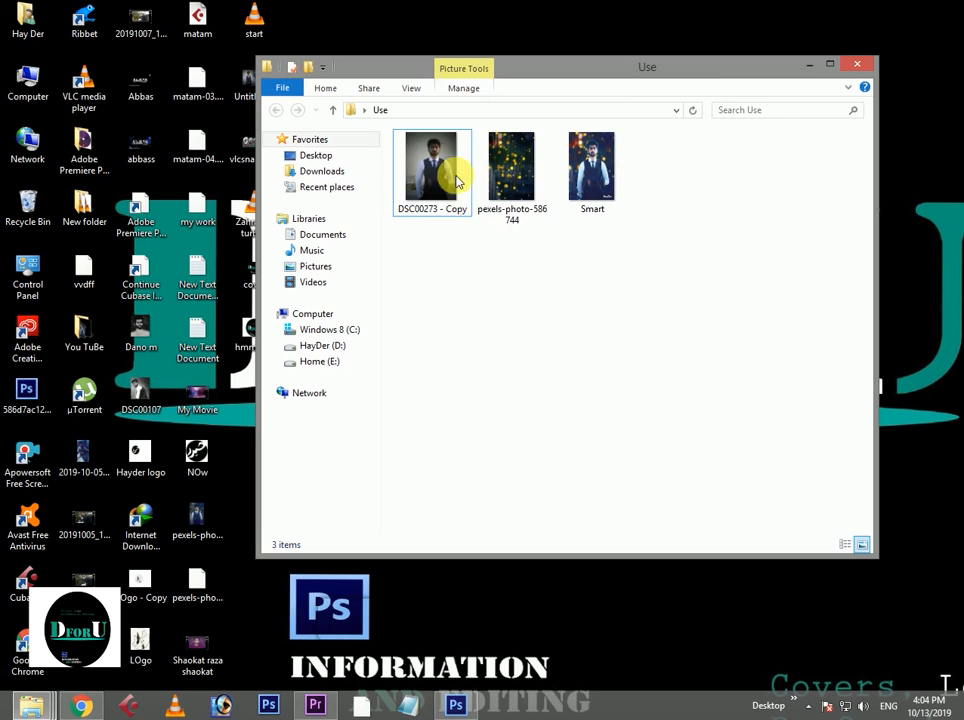
{"action": "left_click", "coordinate": [443, 181]}
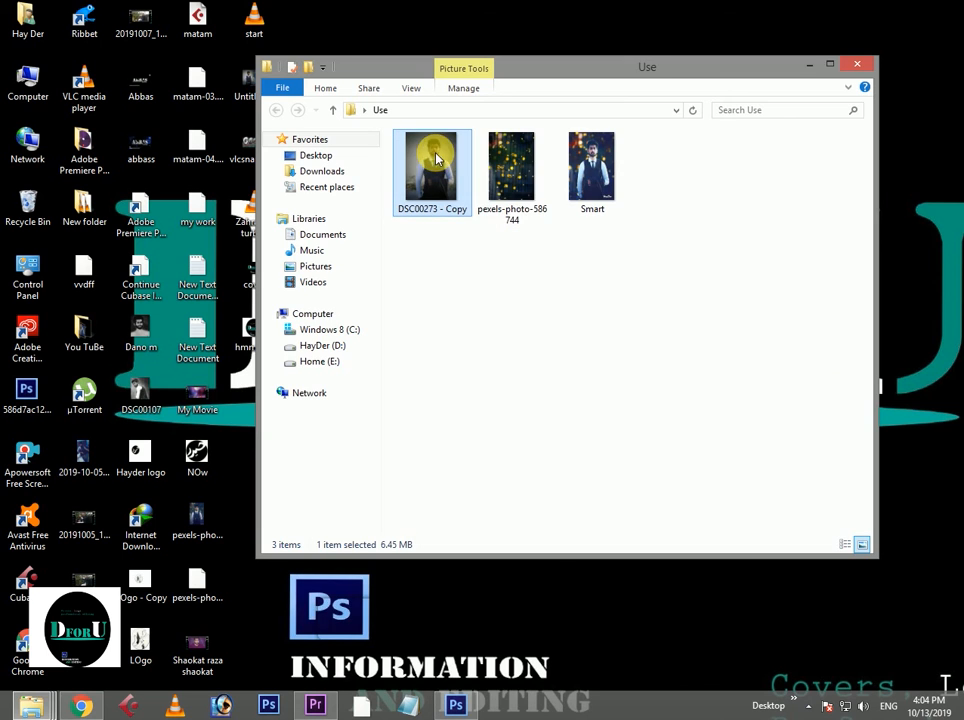
{"action": "key", "text": "Return"}
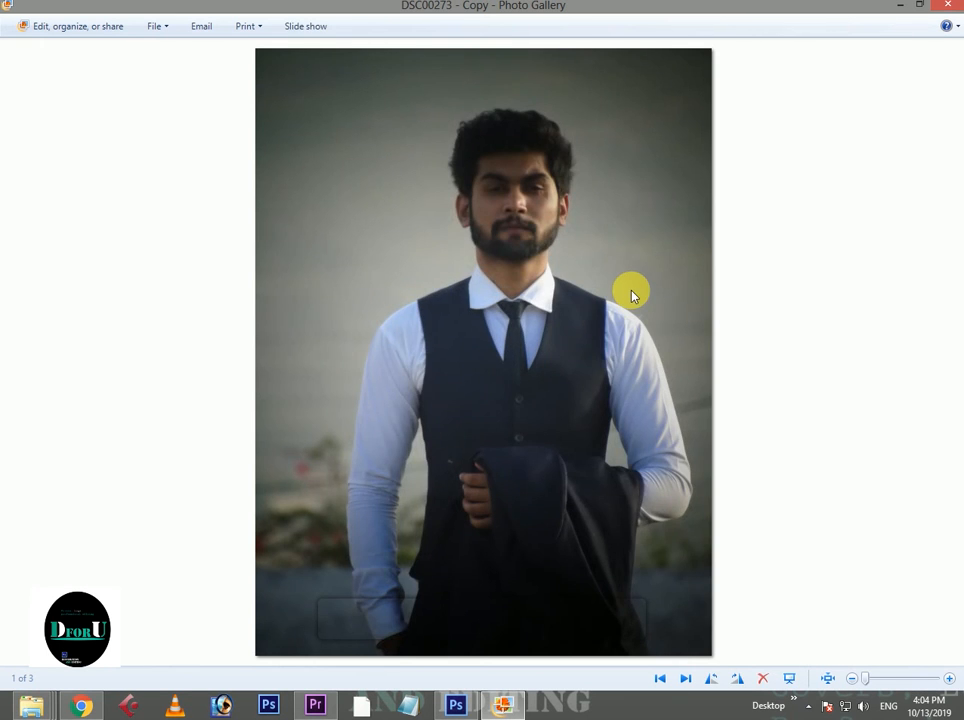
{"action": "key", "text": "Right"}
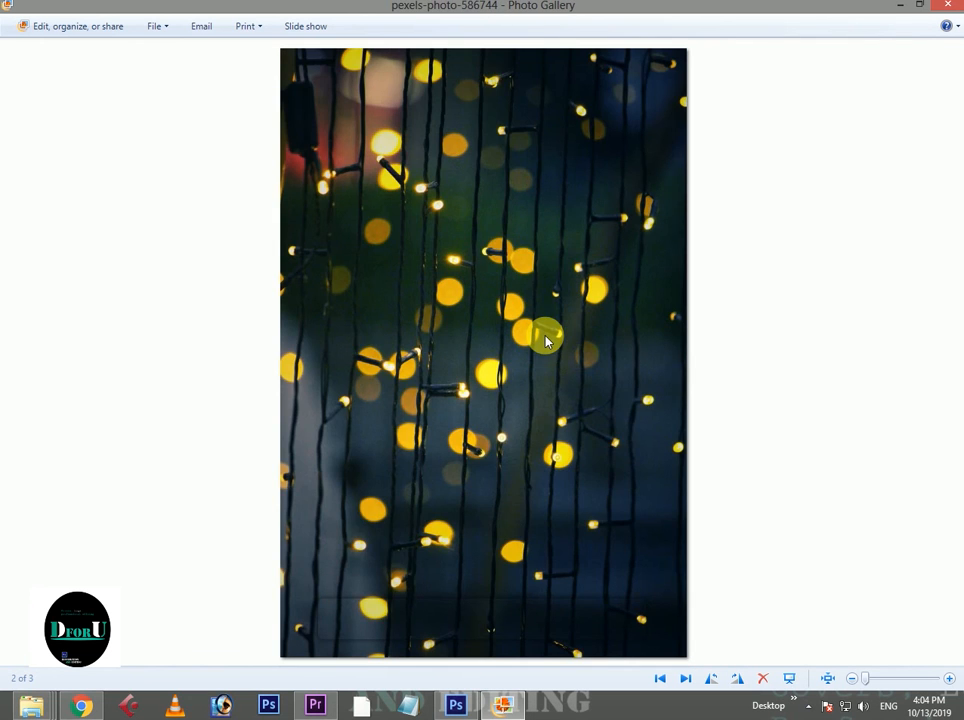
{"action": "key", "text": "Right"}
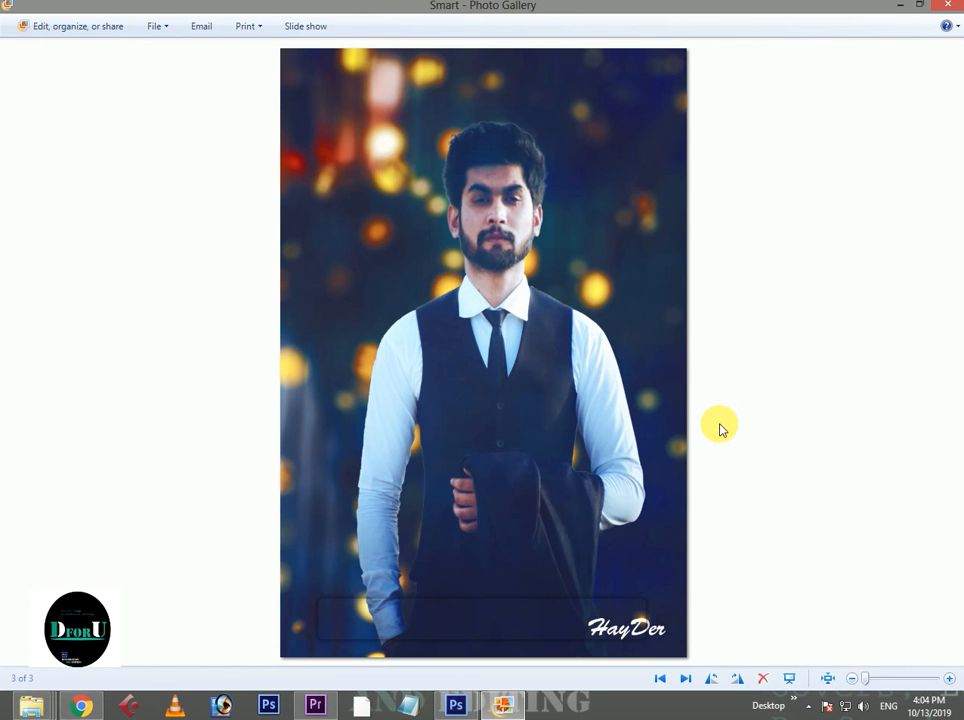